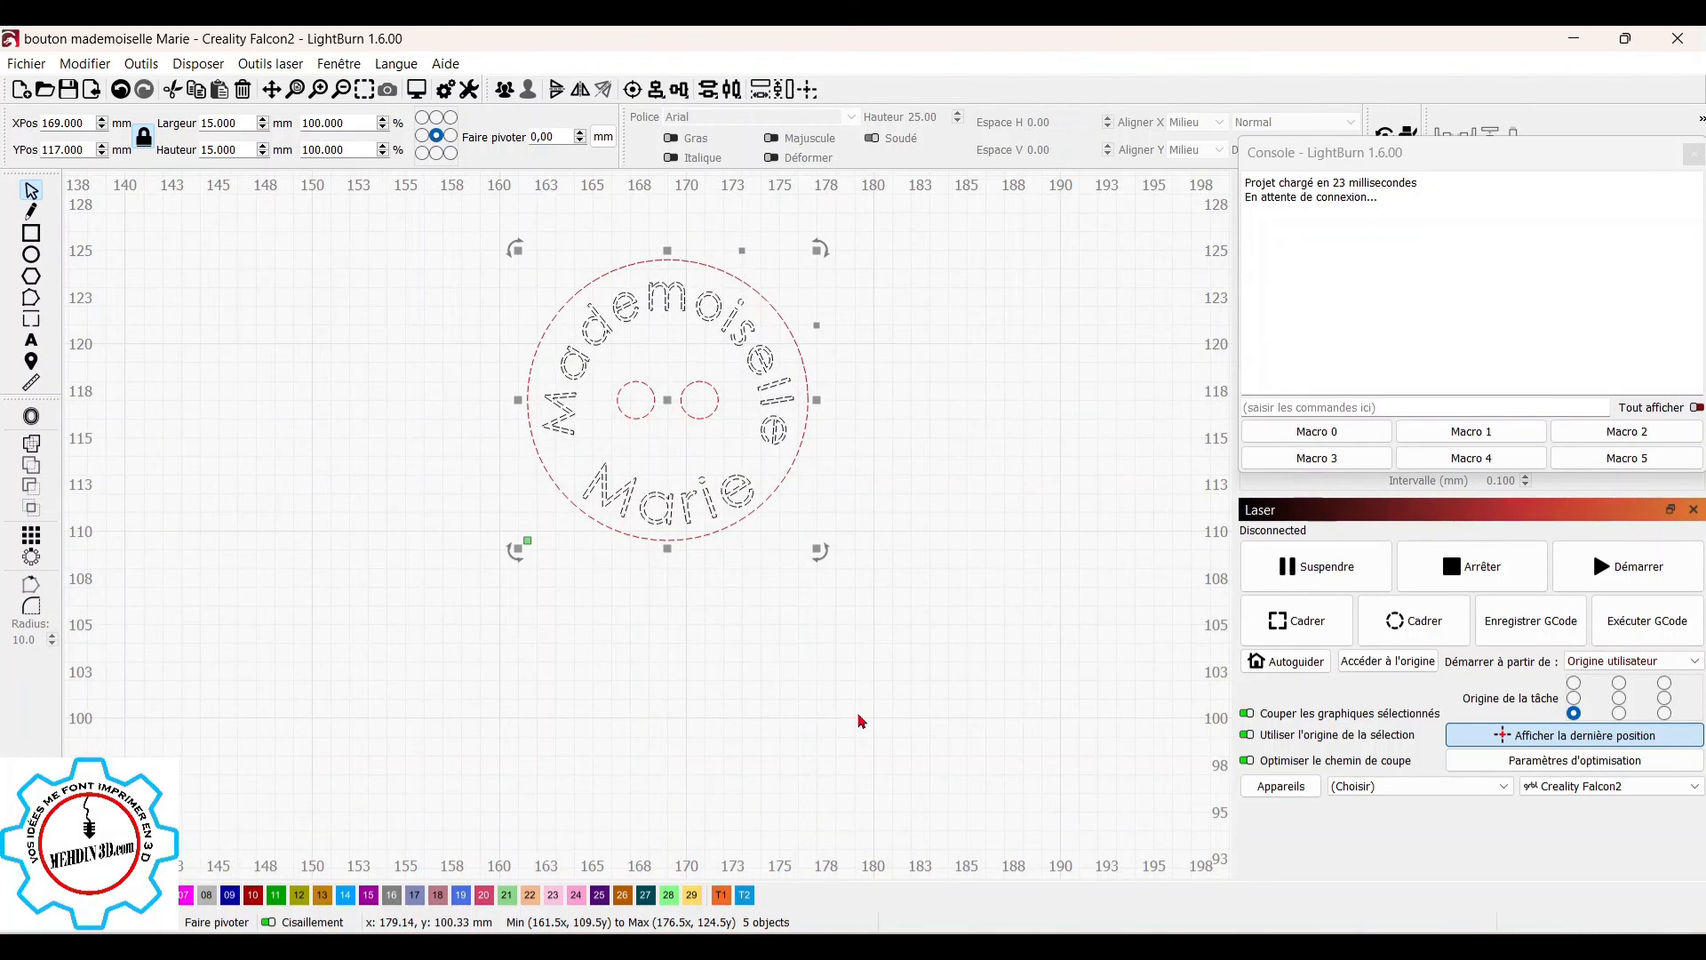
scroll(861, 694, "down", 1)
scroll(860, 721, "up", 1)
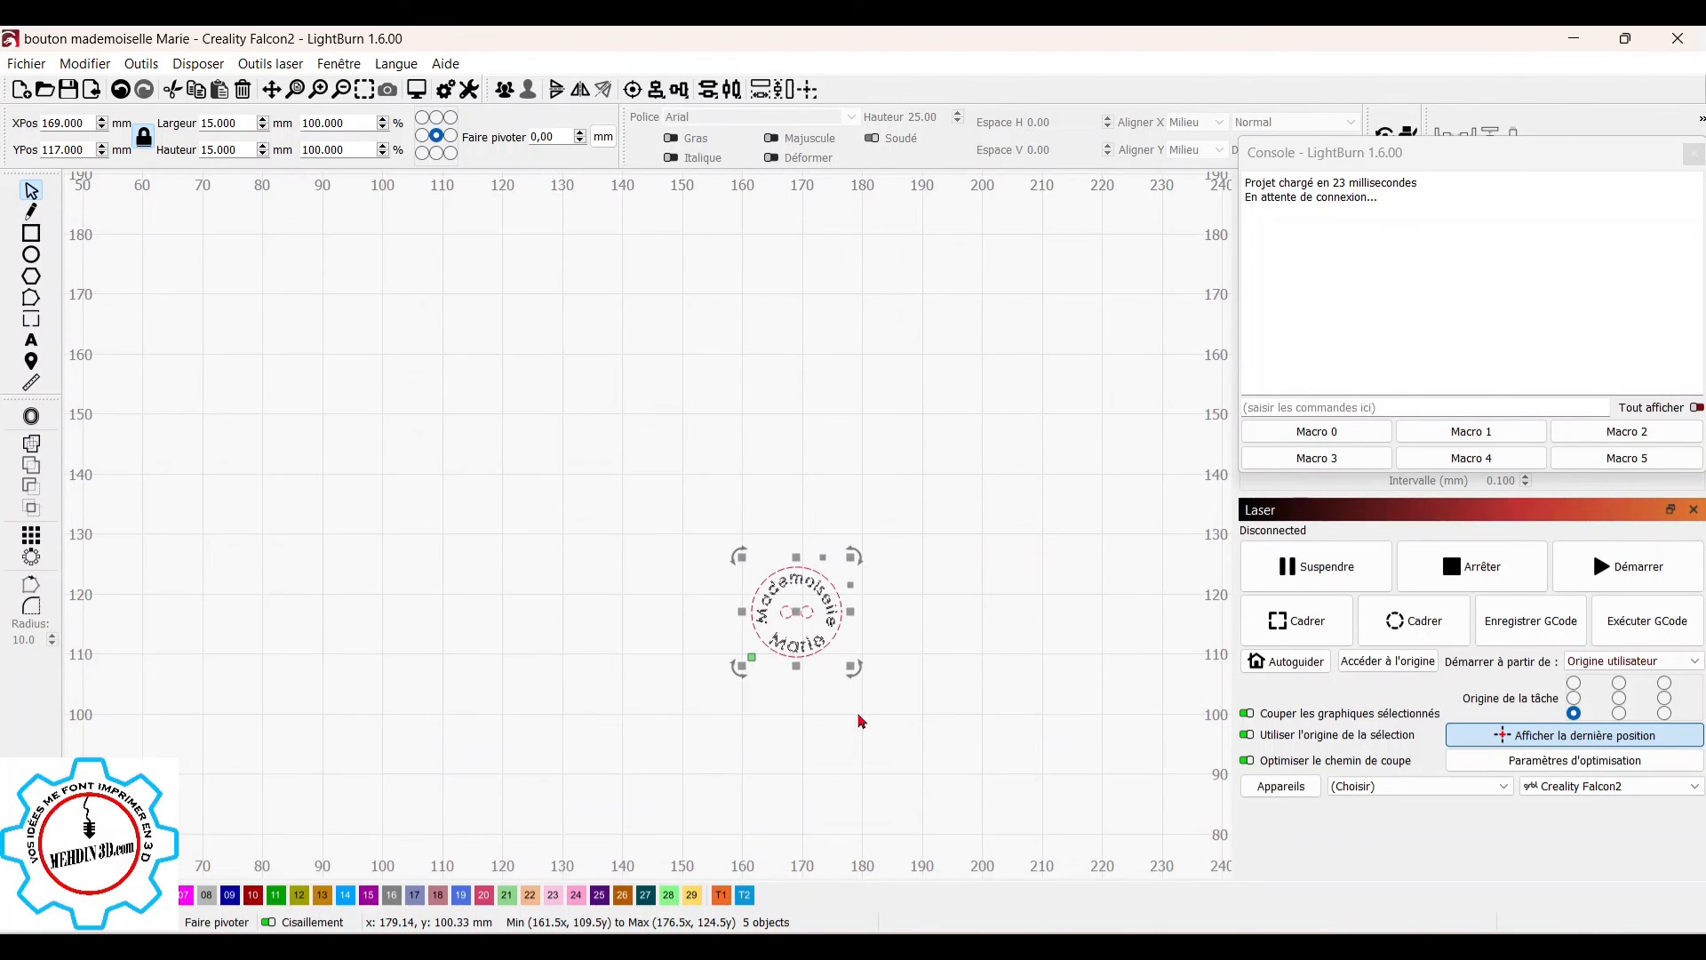
scroll(858, 722, "up", 1)
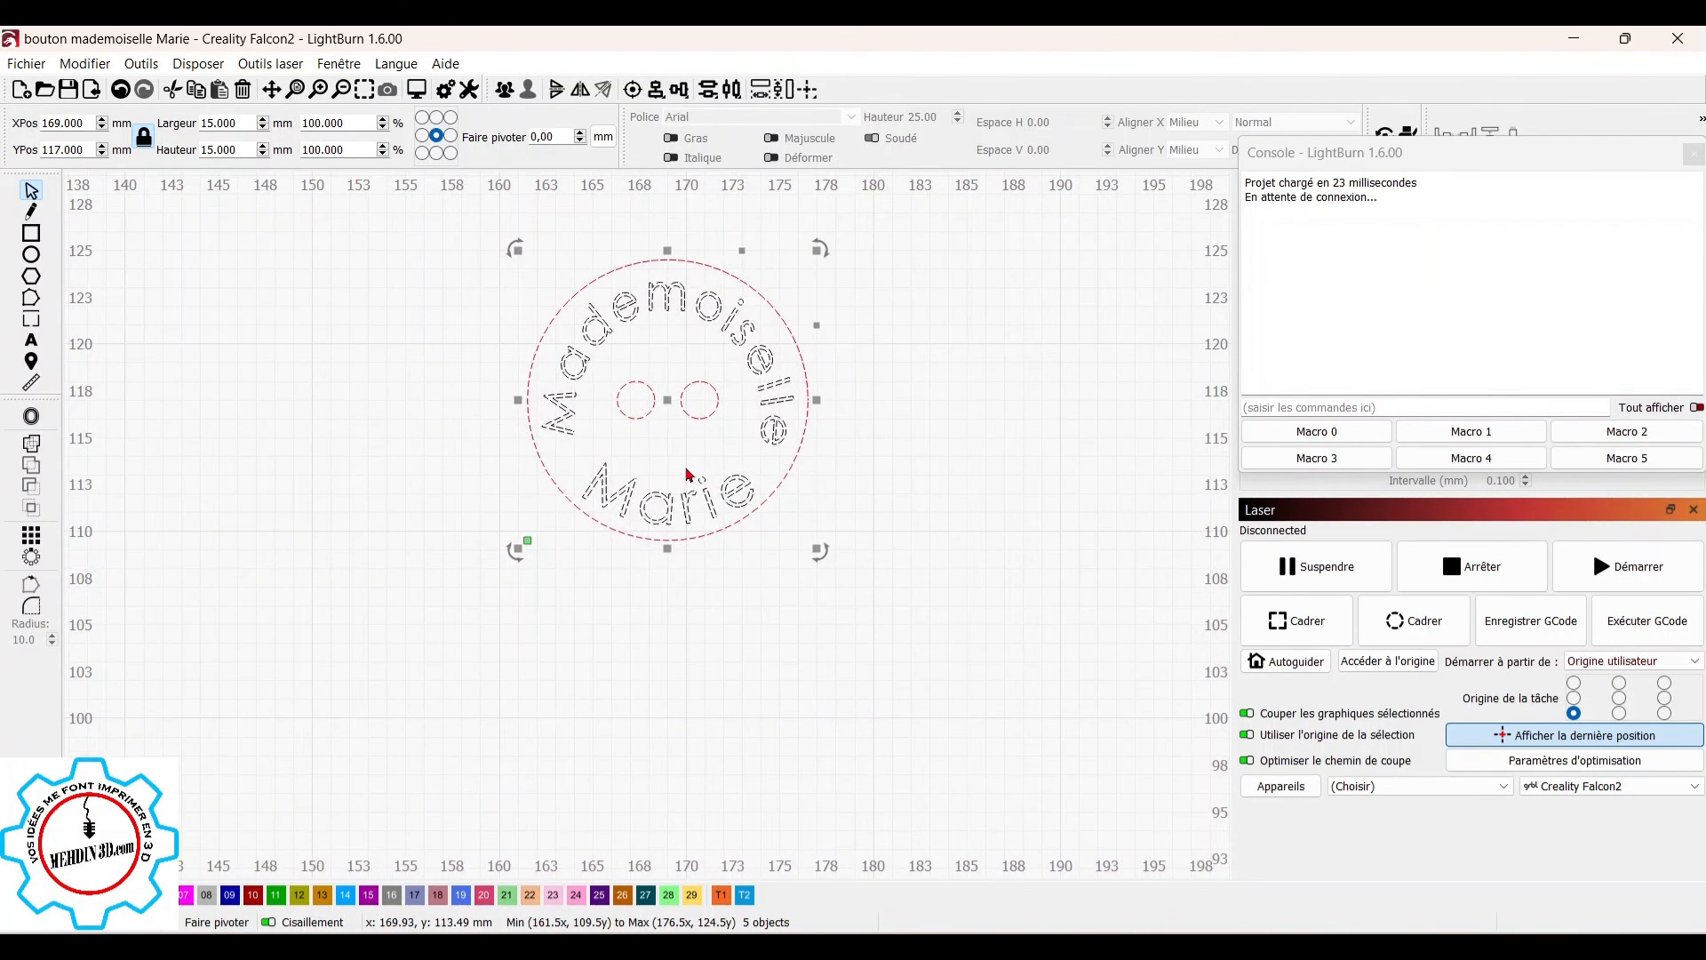
scroll(762, 705, "up", 1)
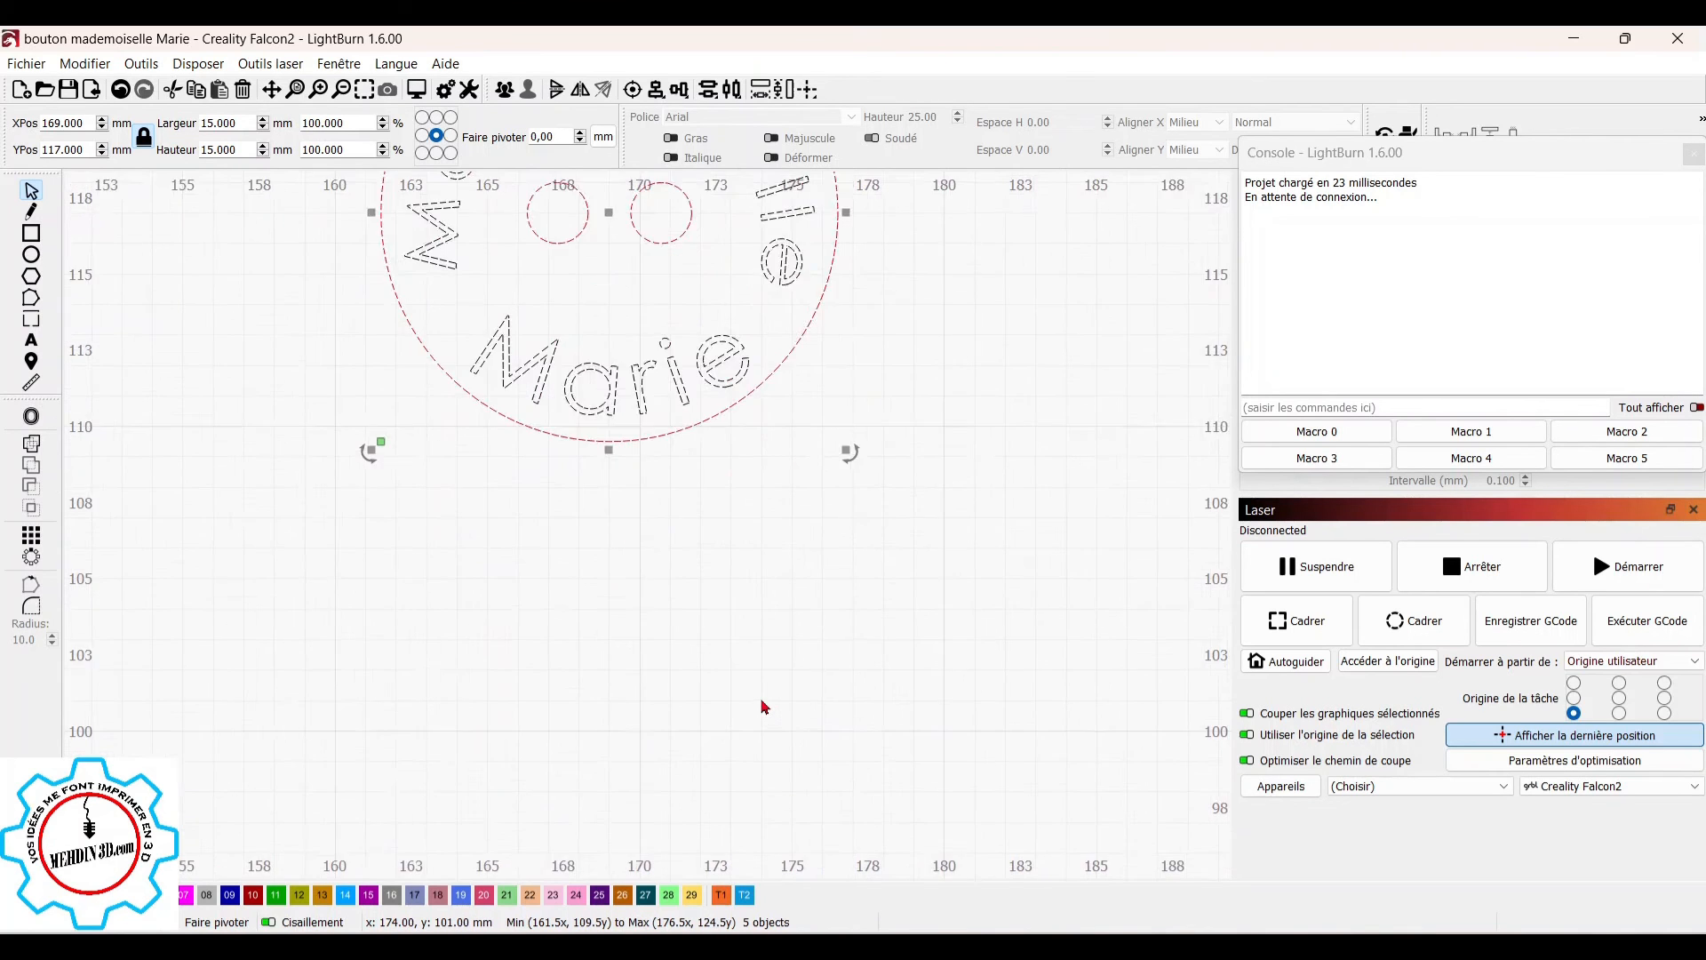
scroll(764, 707, "down", 2)
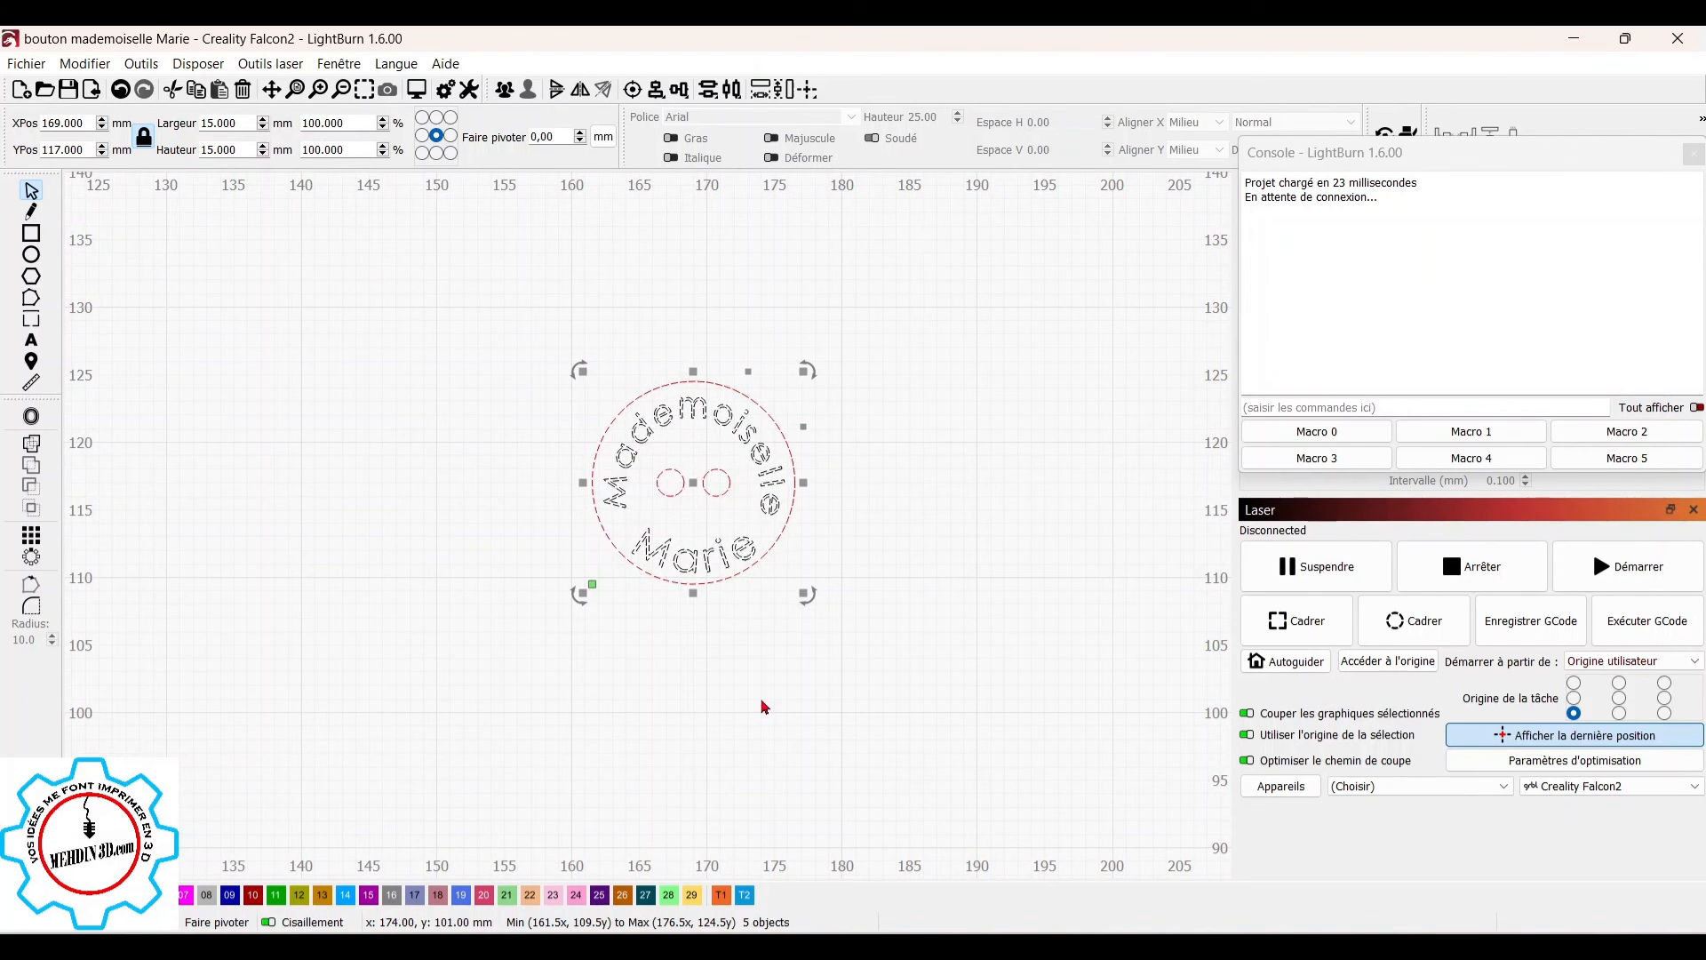
scroll(766, 707, "down", 4)
left_click_drag(884, 671, 954, 623)
scroll(921, 622, "up", 1)
scroll(923, 627, "up", 1)
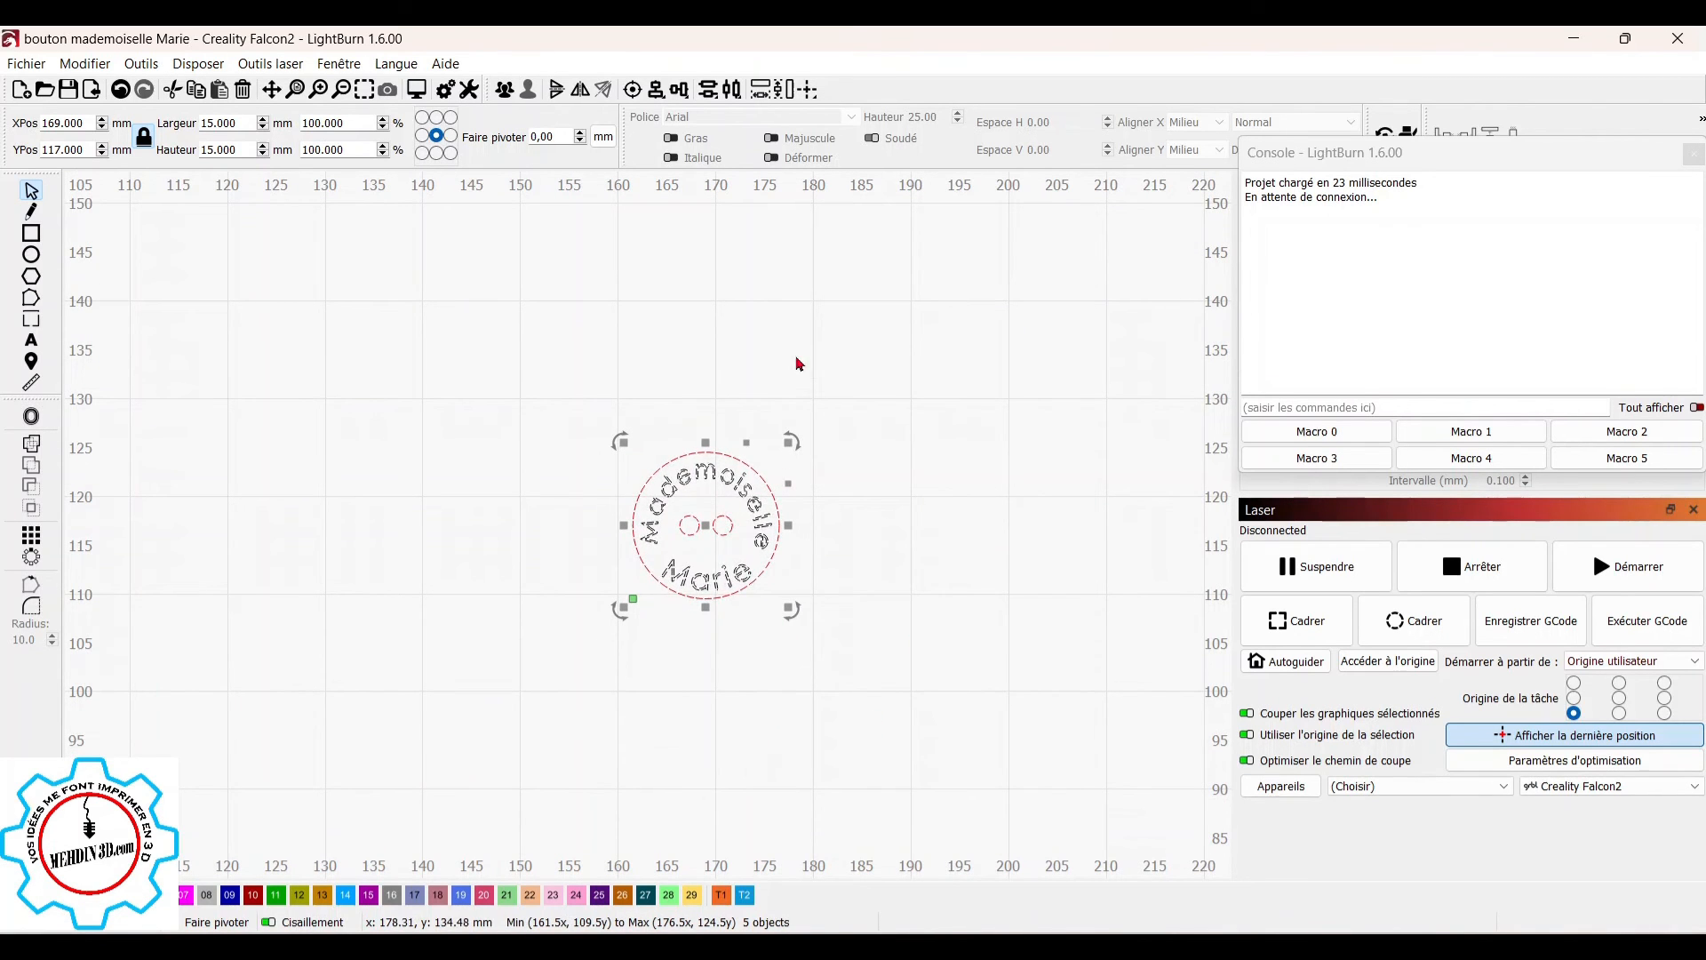
Step: Select the whole Mademoiselle Marie button and move it near the workspace origin, centred at X 16, Y 20 mm
left_click(924, 737)
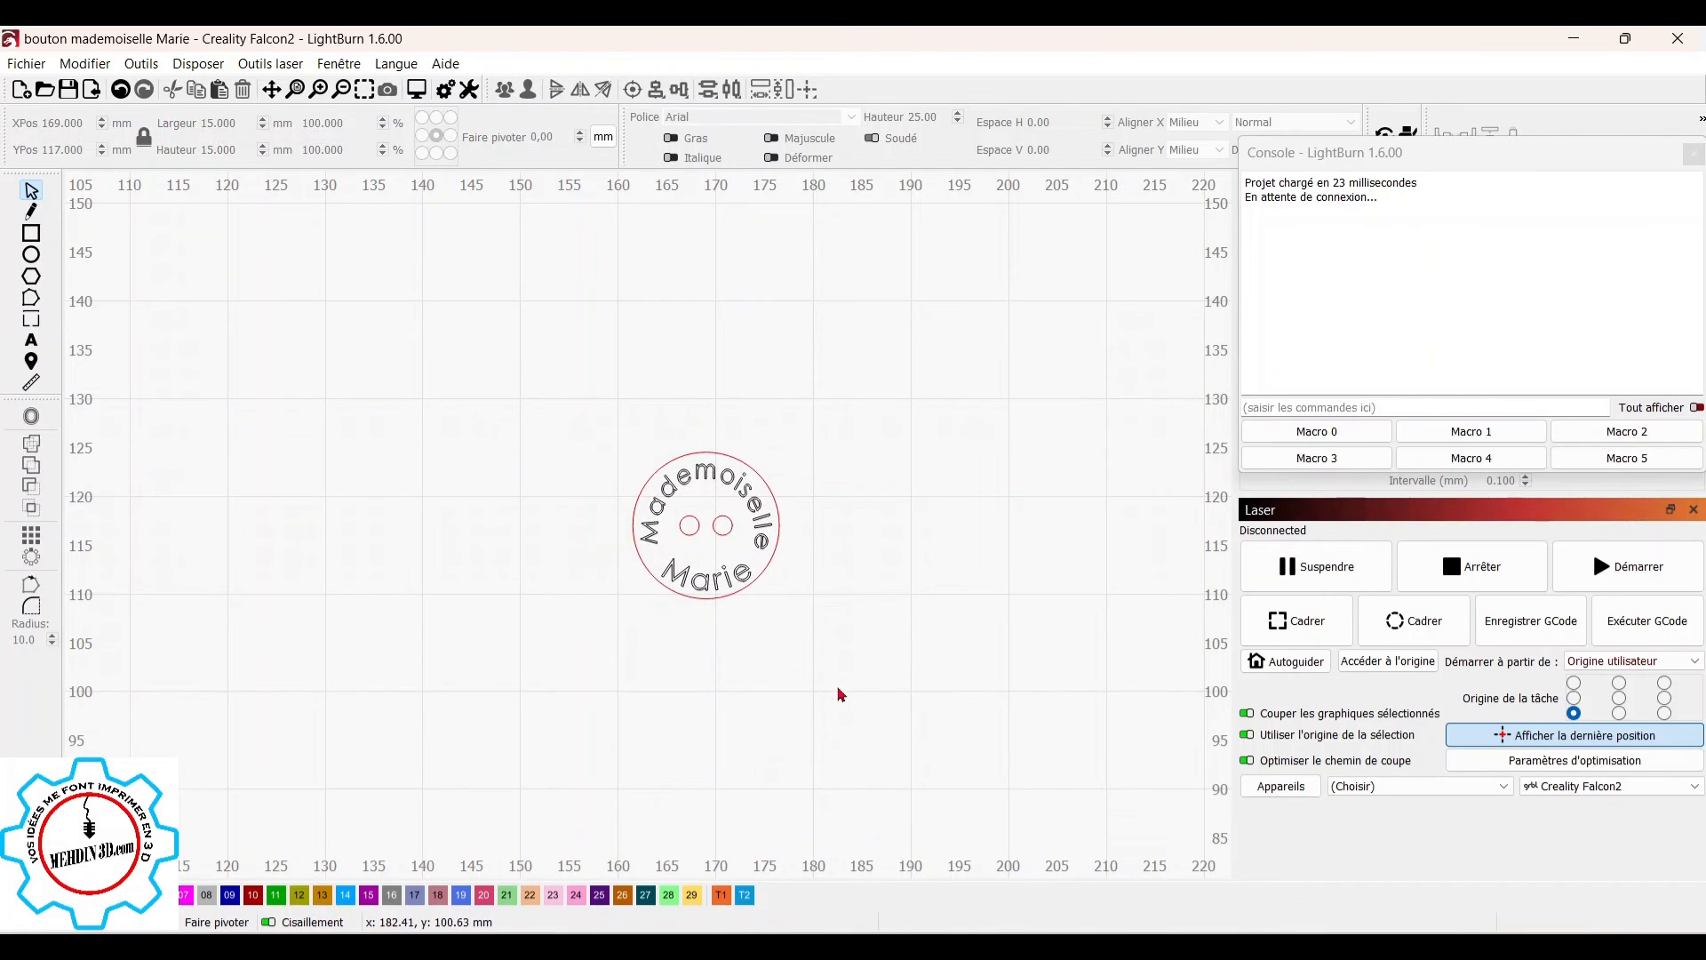
left_click_drag(916, 685, 642, 418)
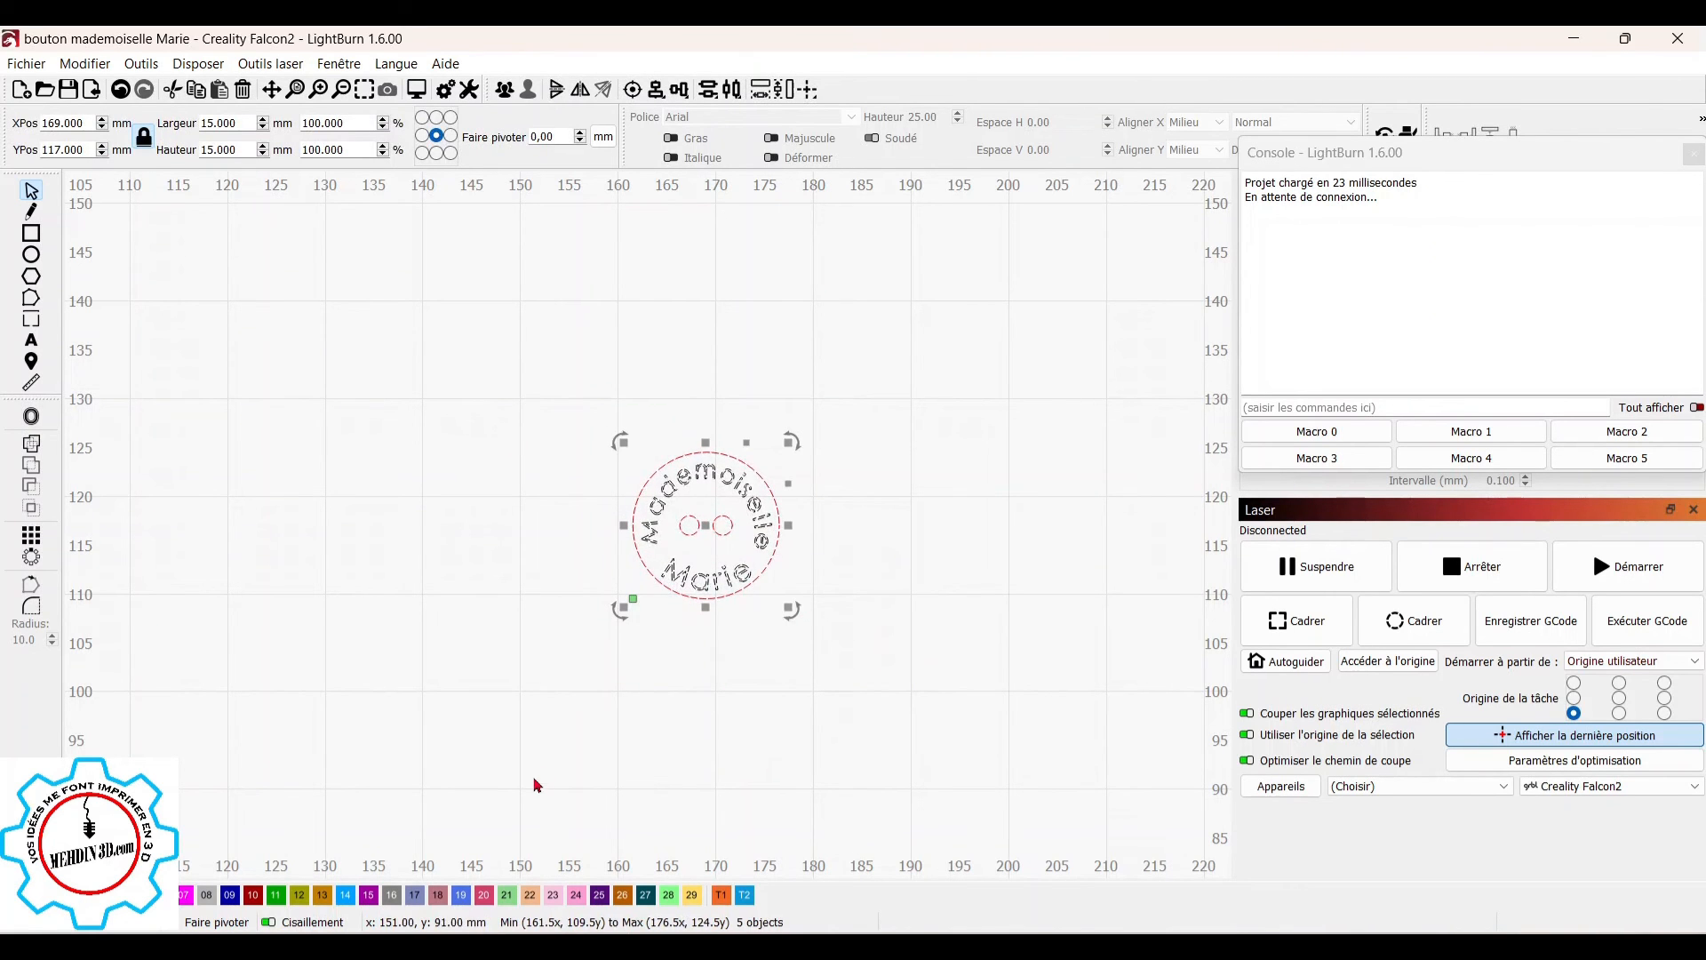
scroll(586, 537, "down", 10)
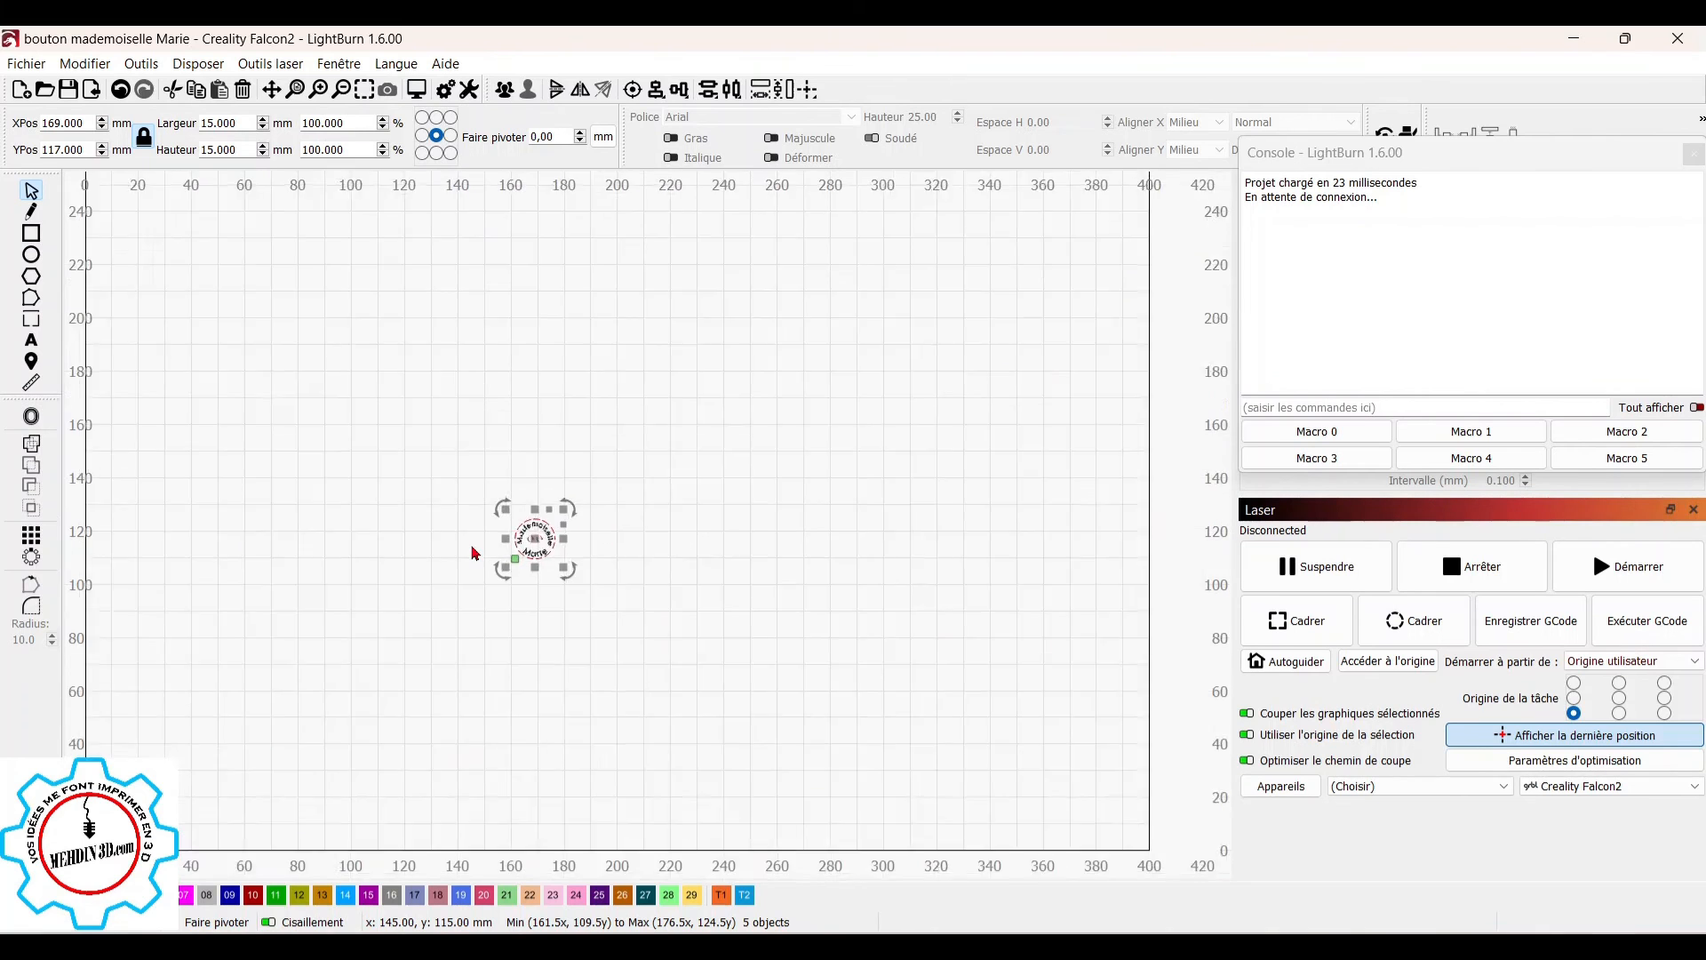
left_click_drag(525, 583, 301, 735)
left_click_drag(523, 452, 643, 493)
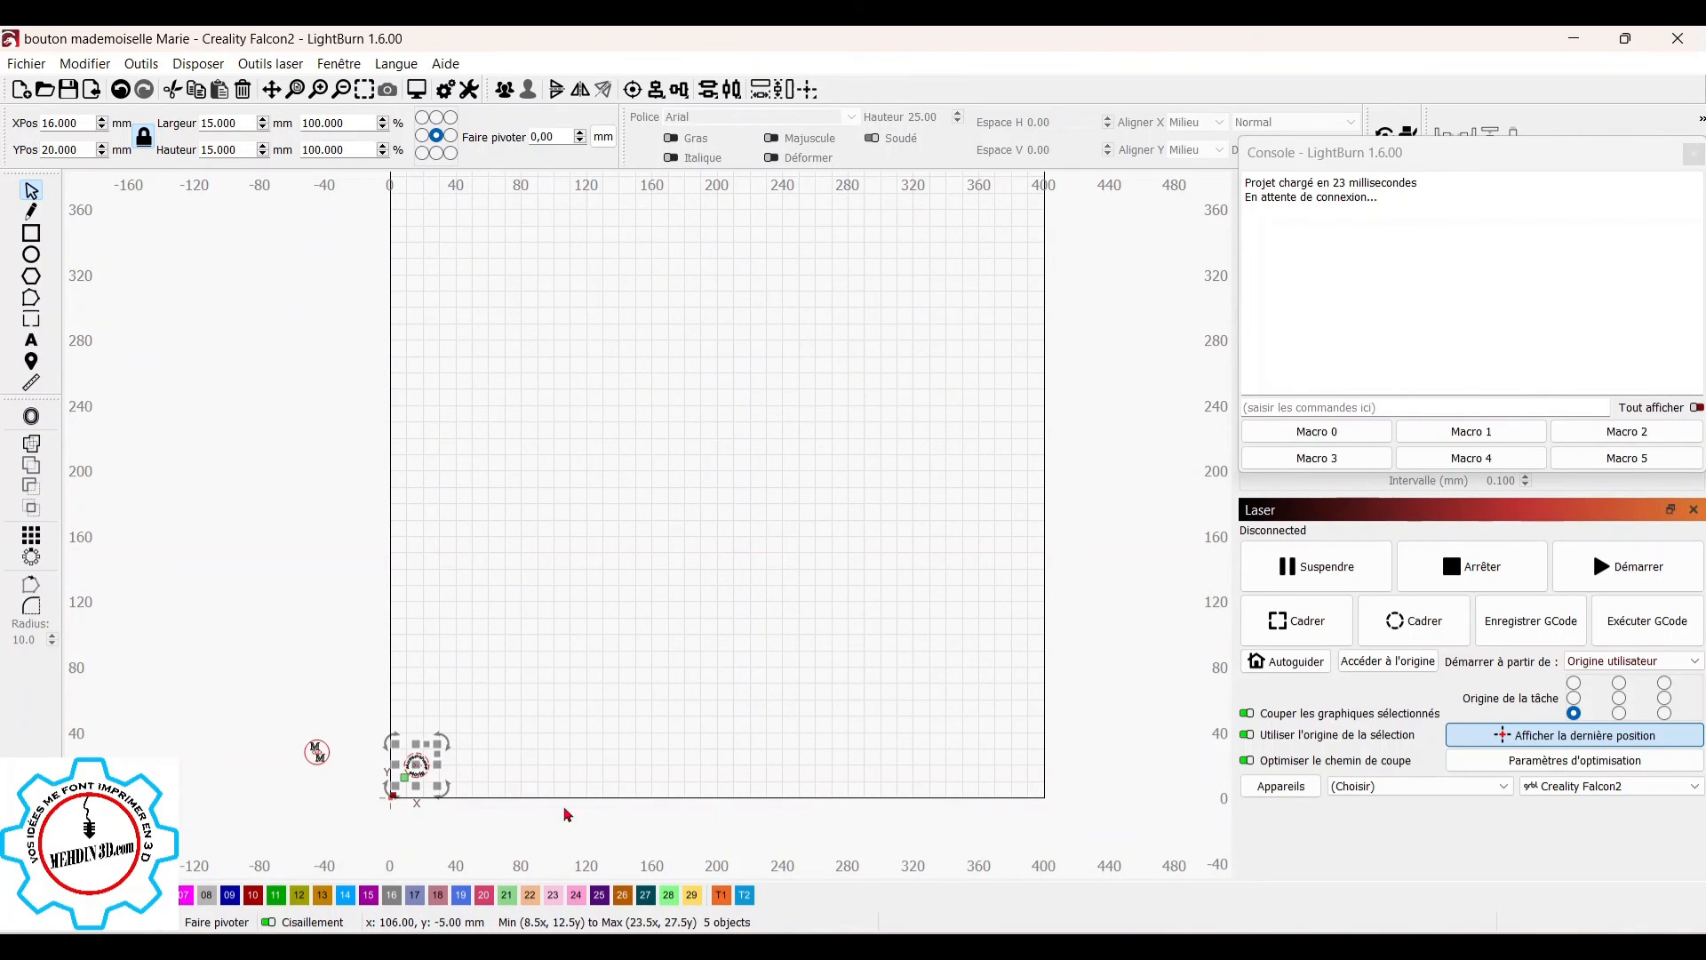
scroll(303, 786, "up", 3)
left_click_drag(428, 806, 534, 667)
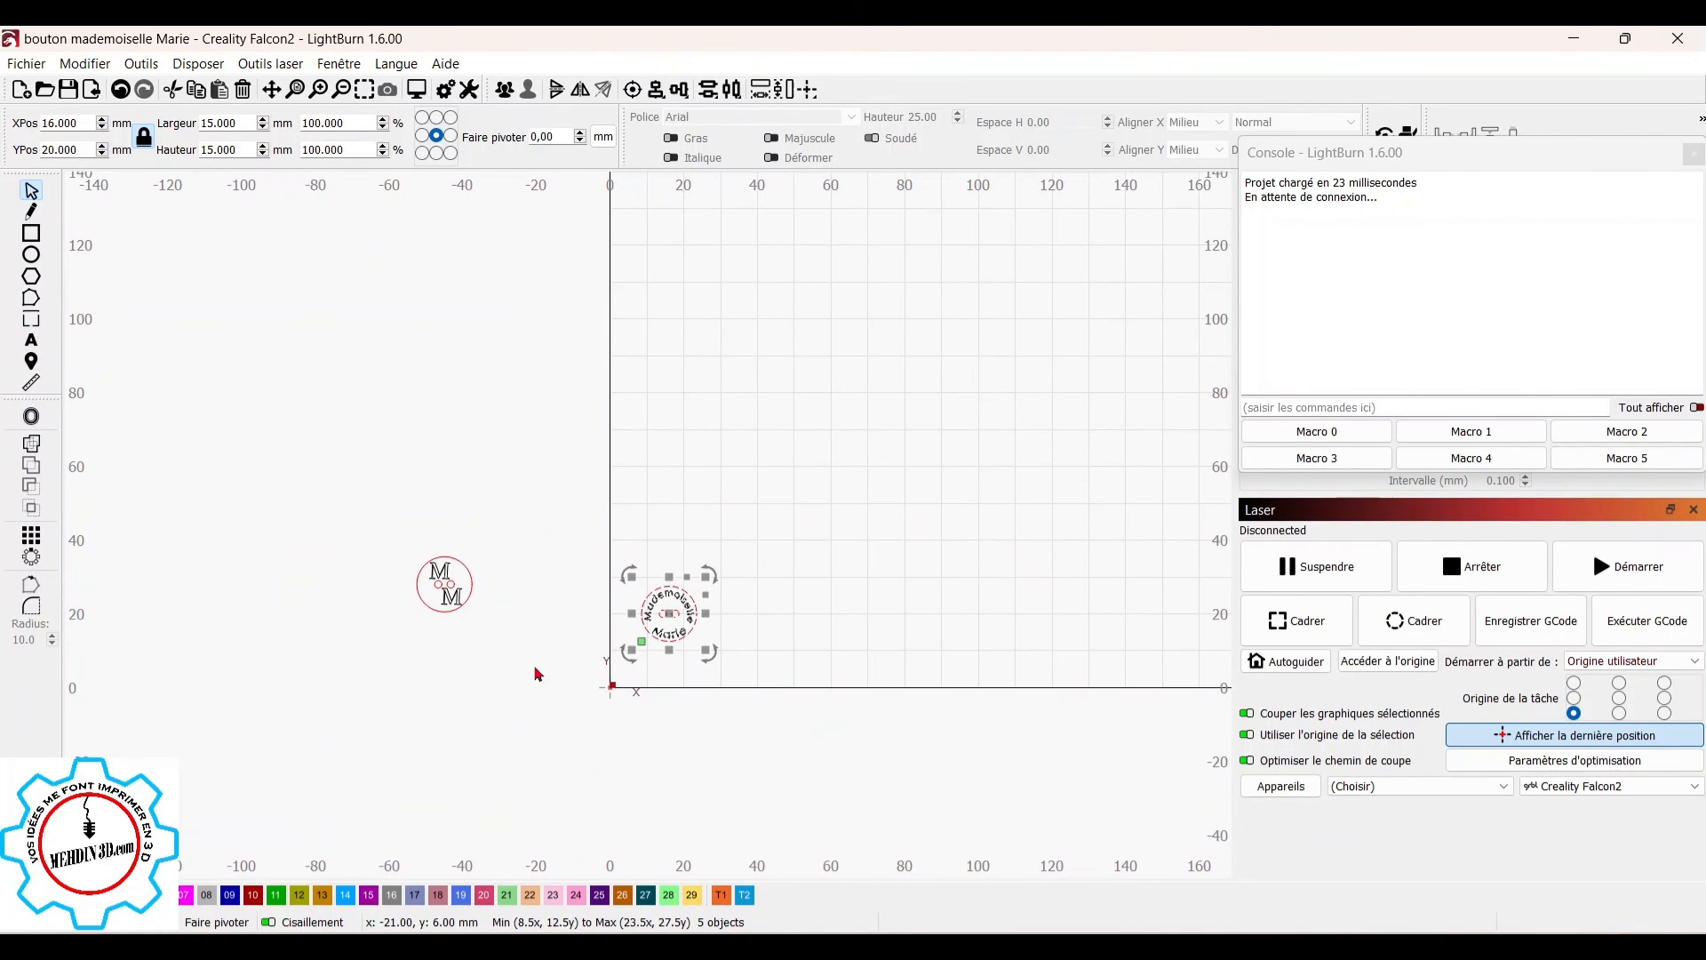
Step: Start a grid array of the selected button and set it to 3 columns
left_click(31, 538)
left_click_drag(1011, 266, 455, 335)
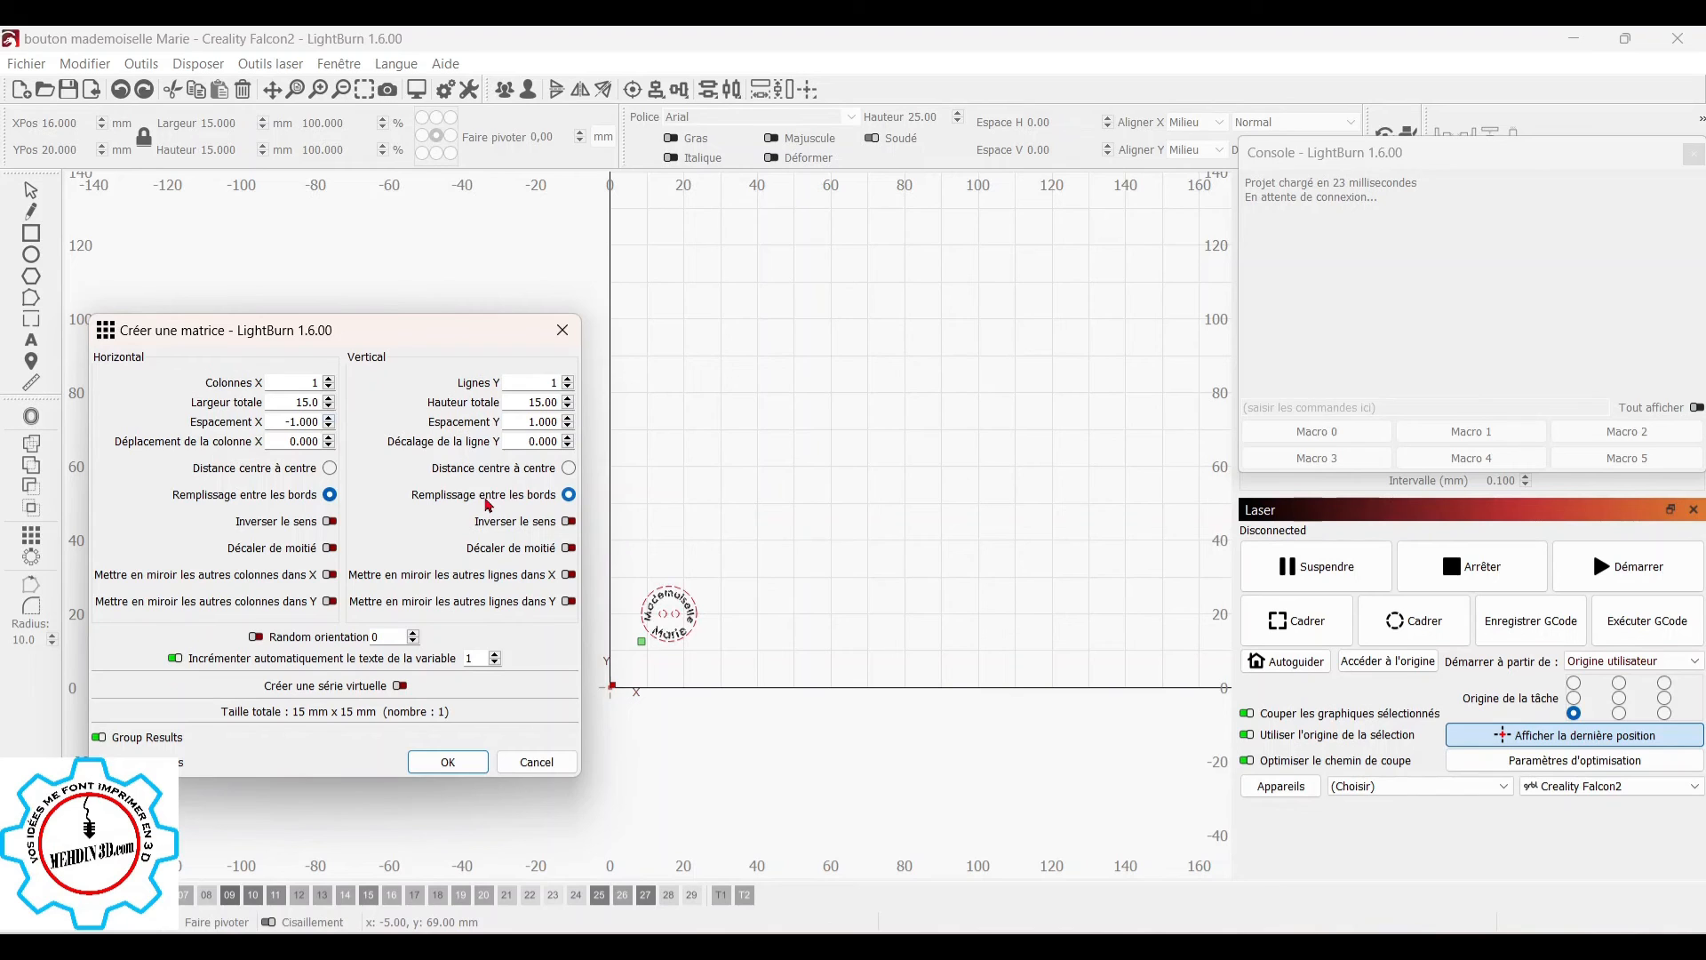
left_click(329, 381)
left_click(329, 381)
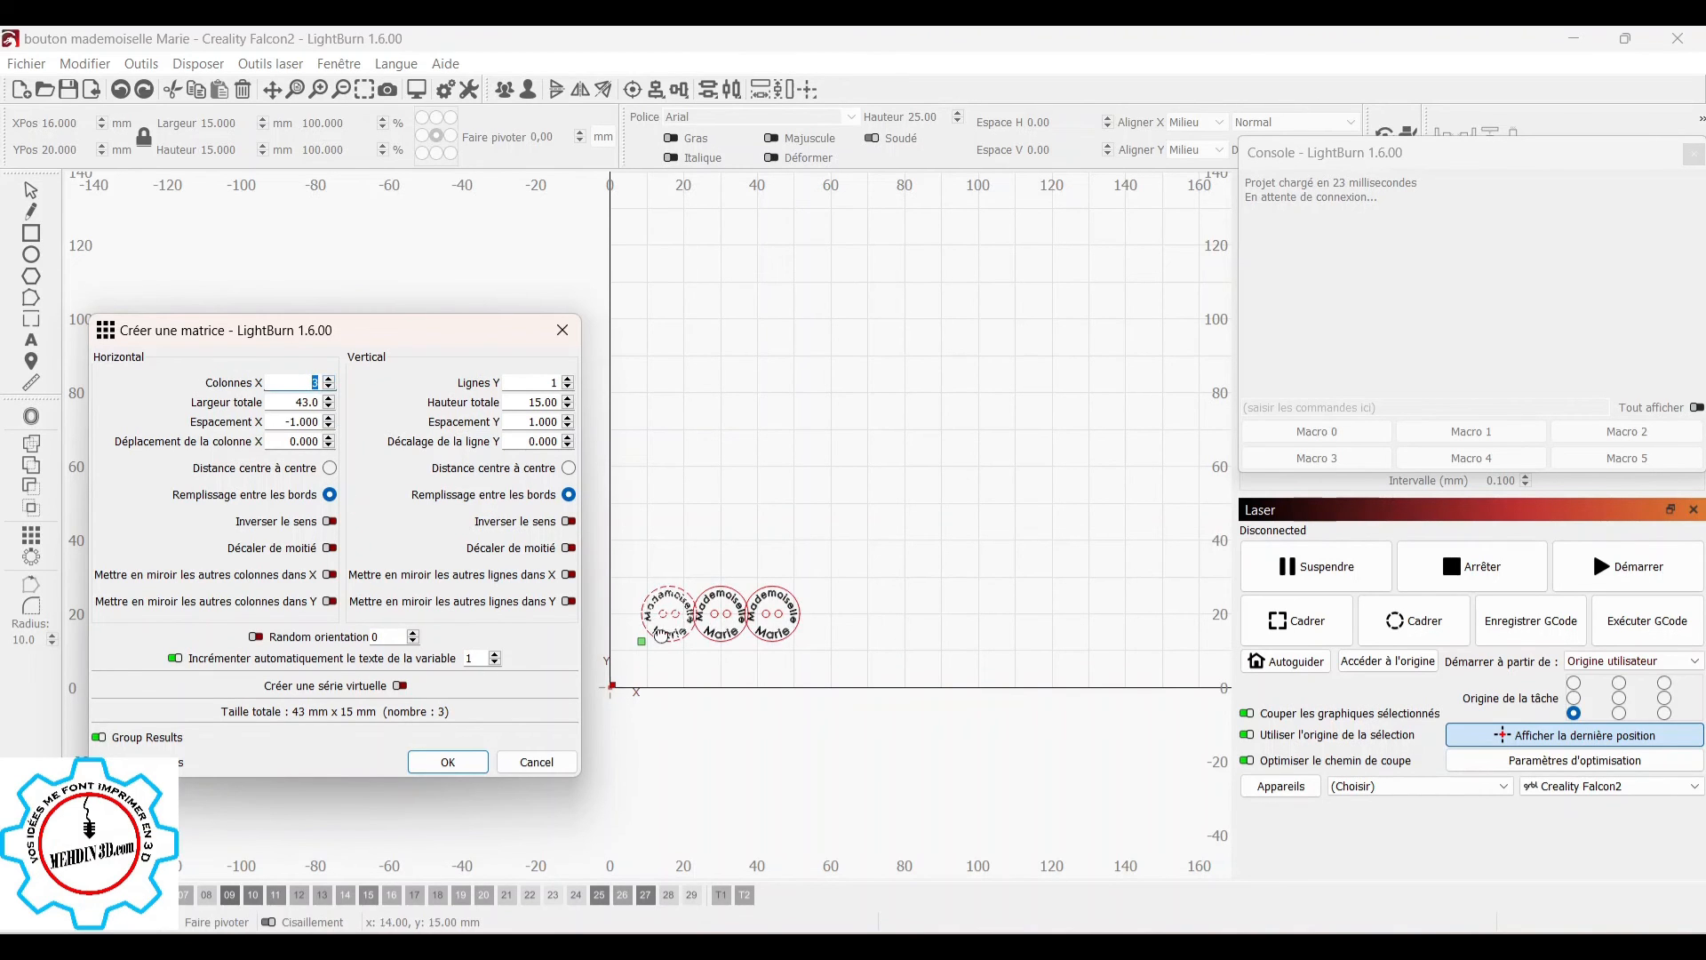
scroll(914, 678, "up", 4)
left_click_drag(1124, 680, 1116, 709)
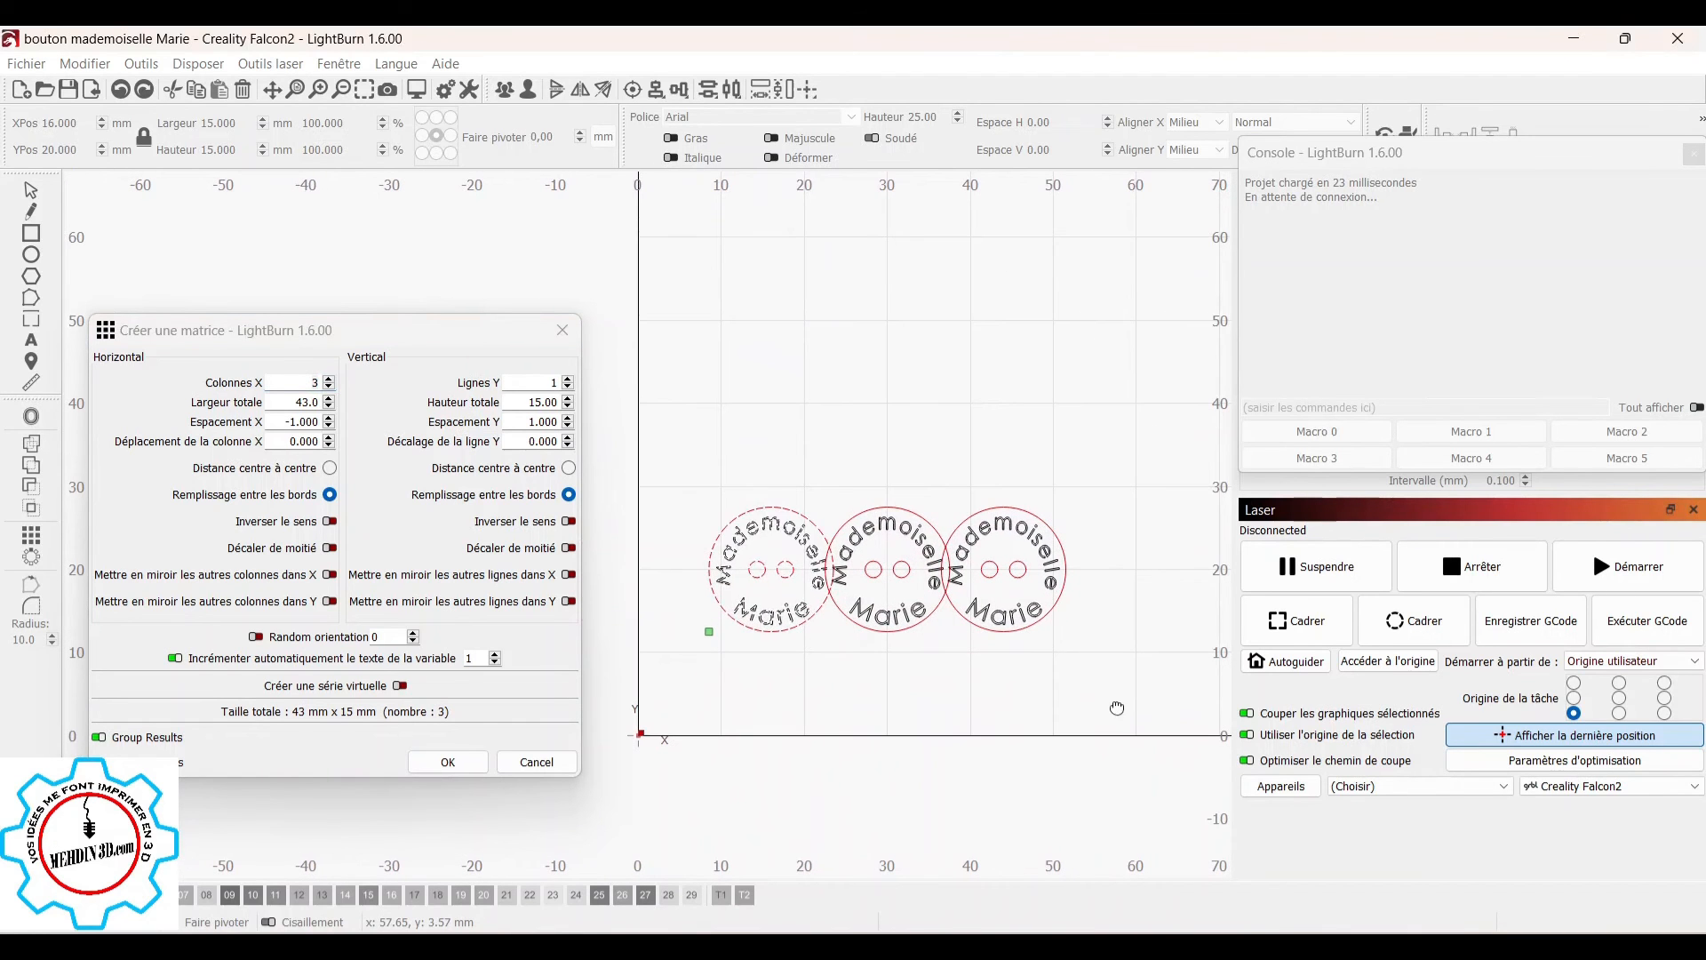
Step: Set the array's horizontal edge-to-edge spacing to 0.2 mm
left_click(329, 425)
left_click(329, 425)
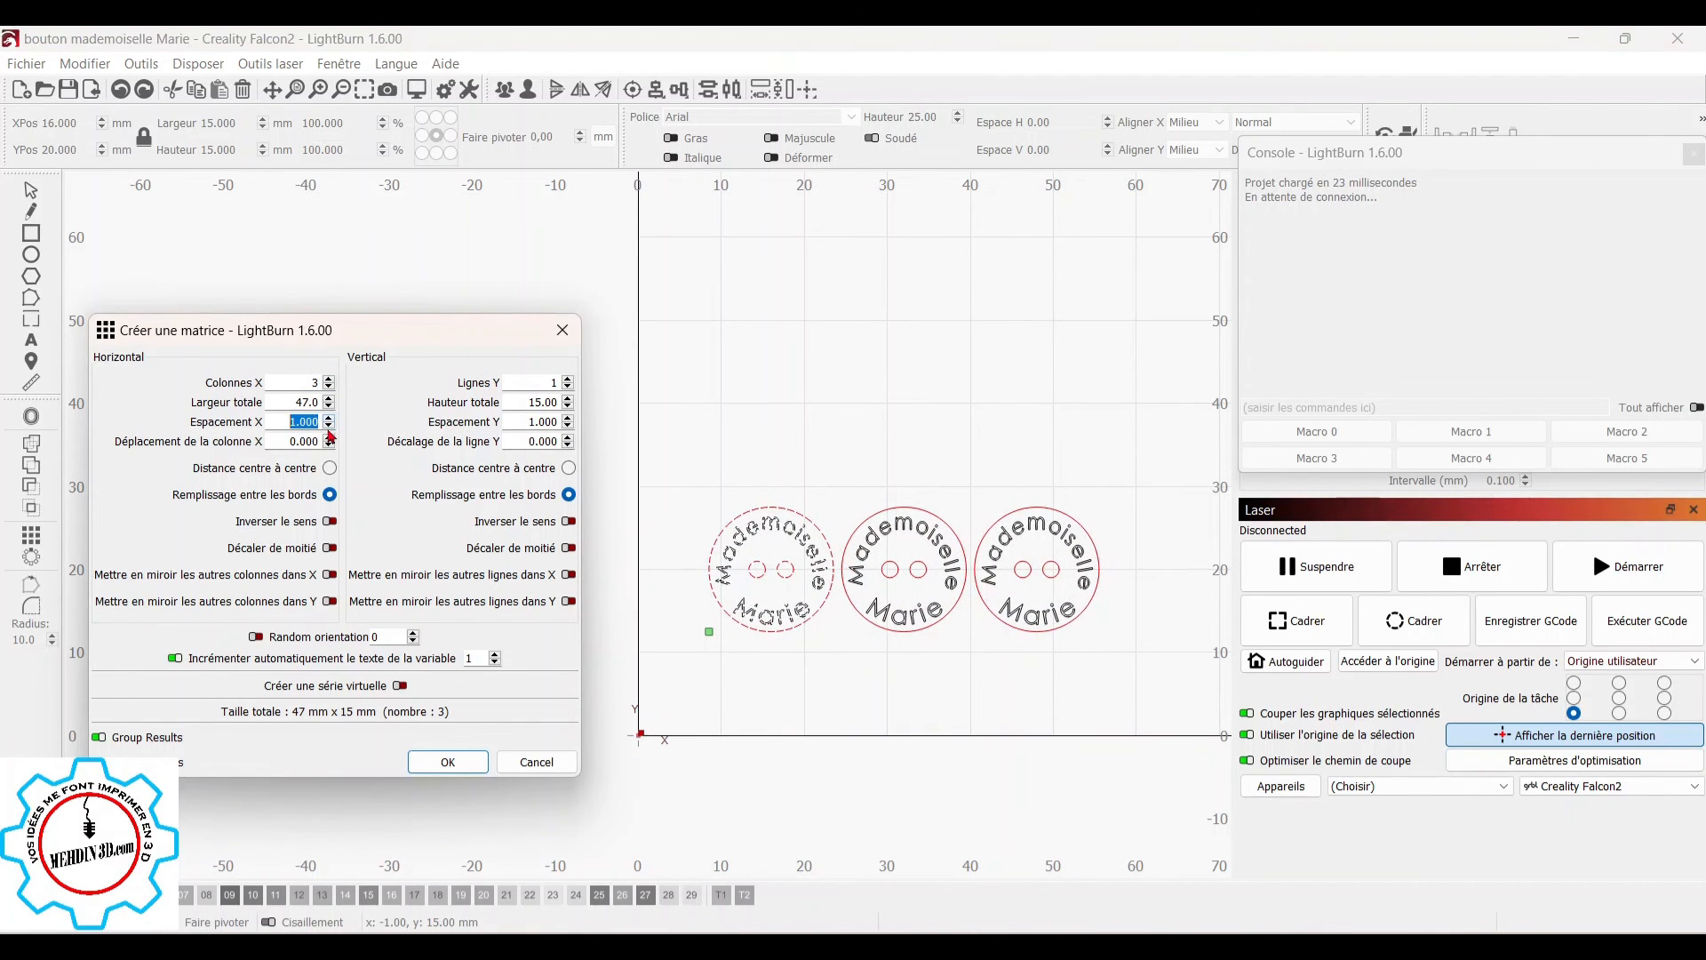
left_click(328, 427)
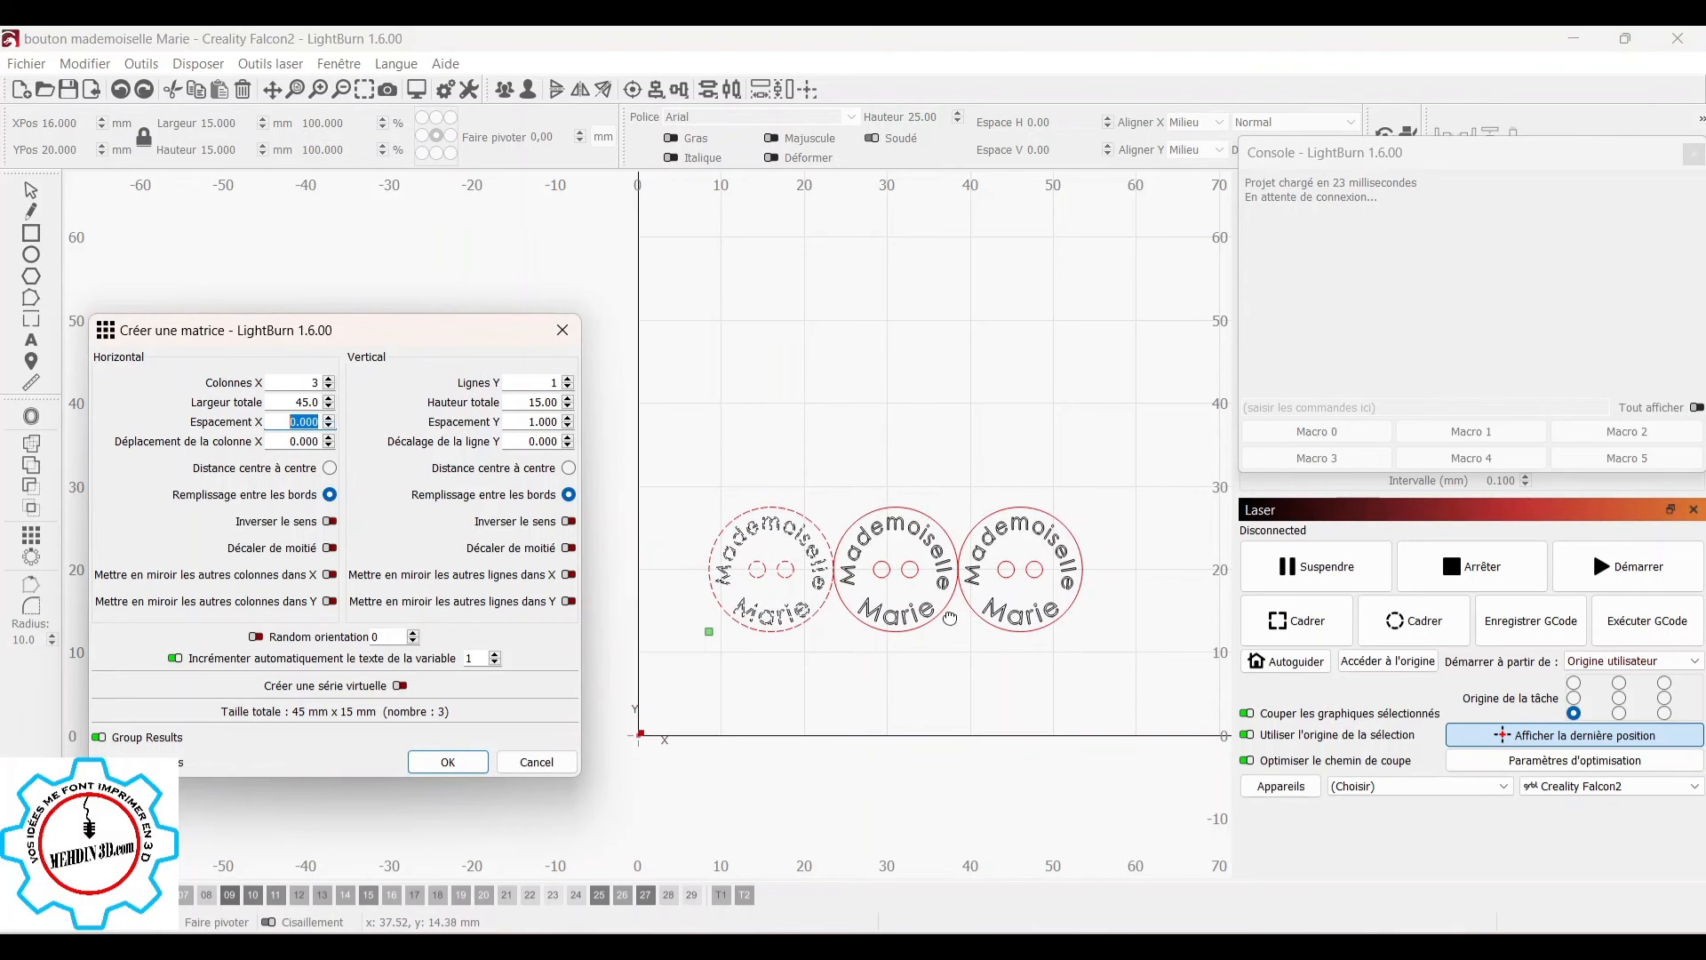
scroll(950, 608, "up", 5)
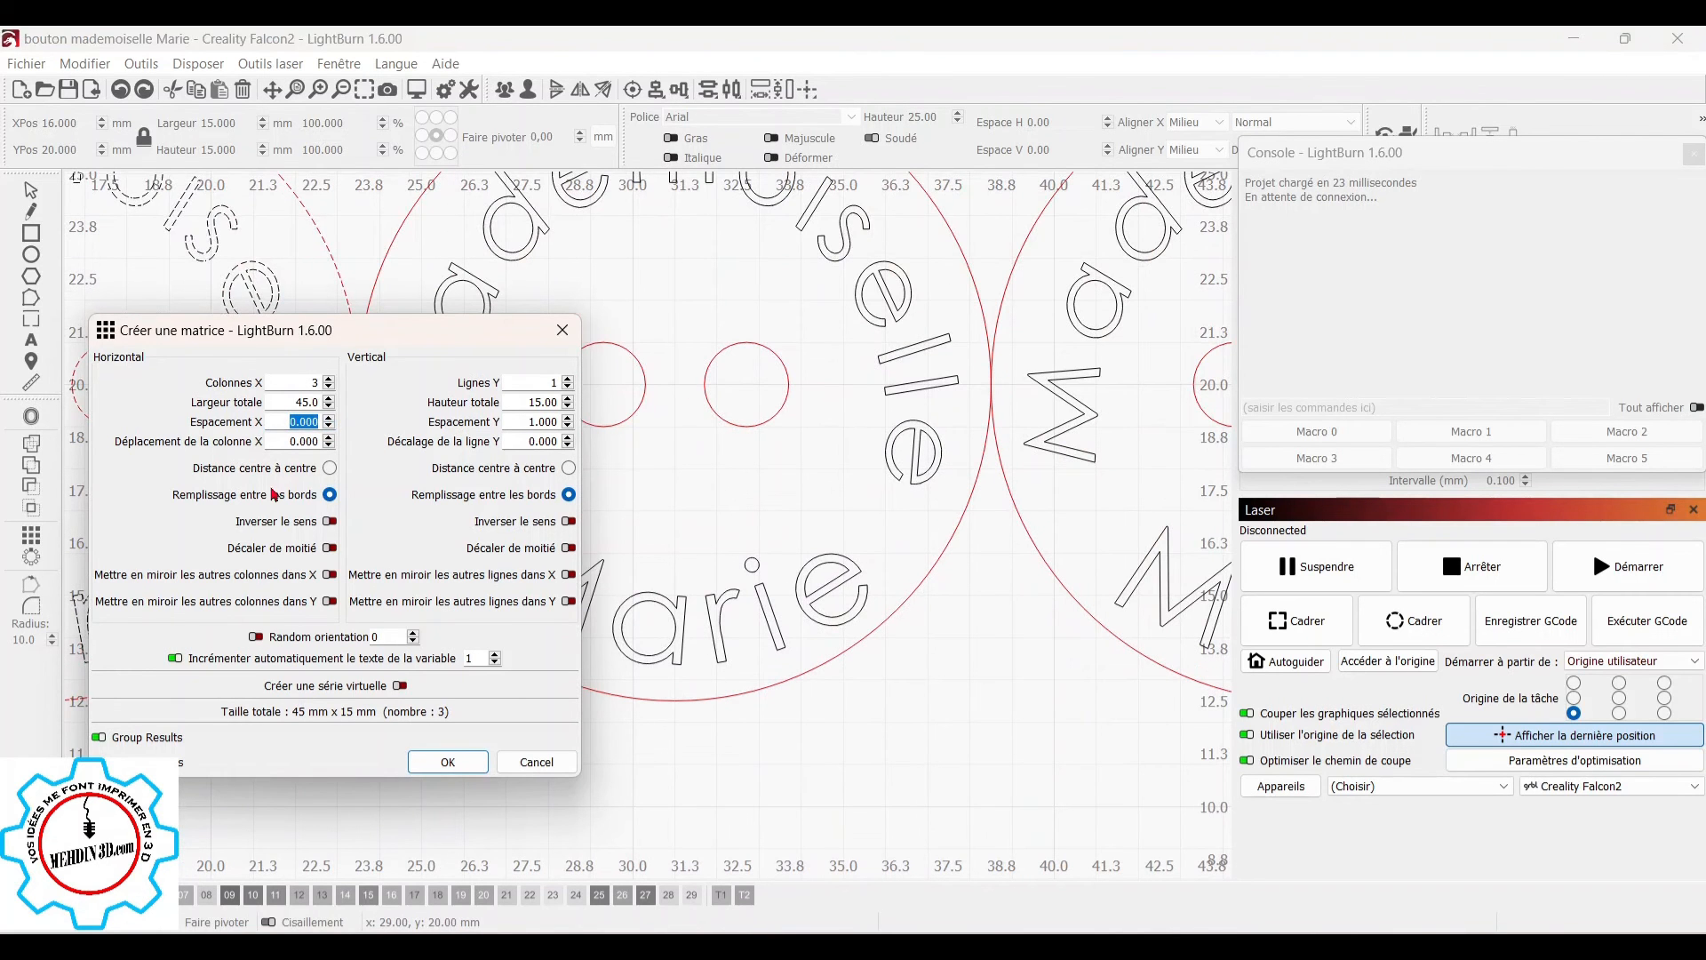
left_click_drag(318, 421, 307, 420)
key("BackSpace")
type("2")
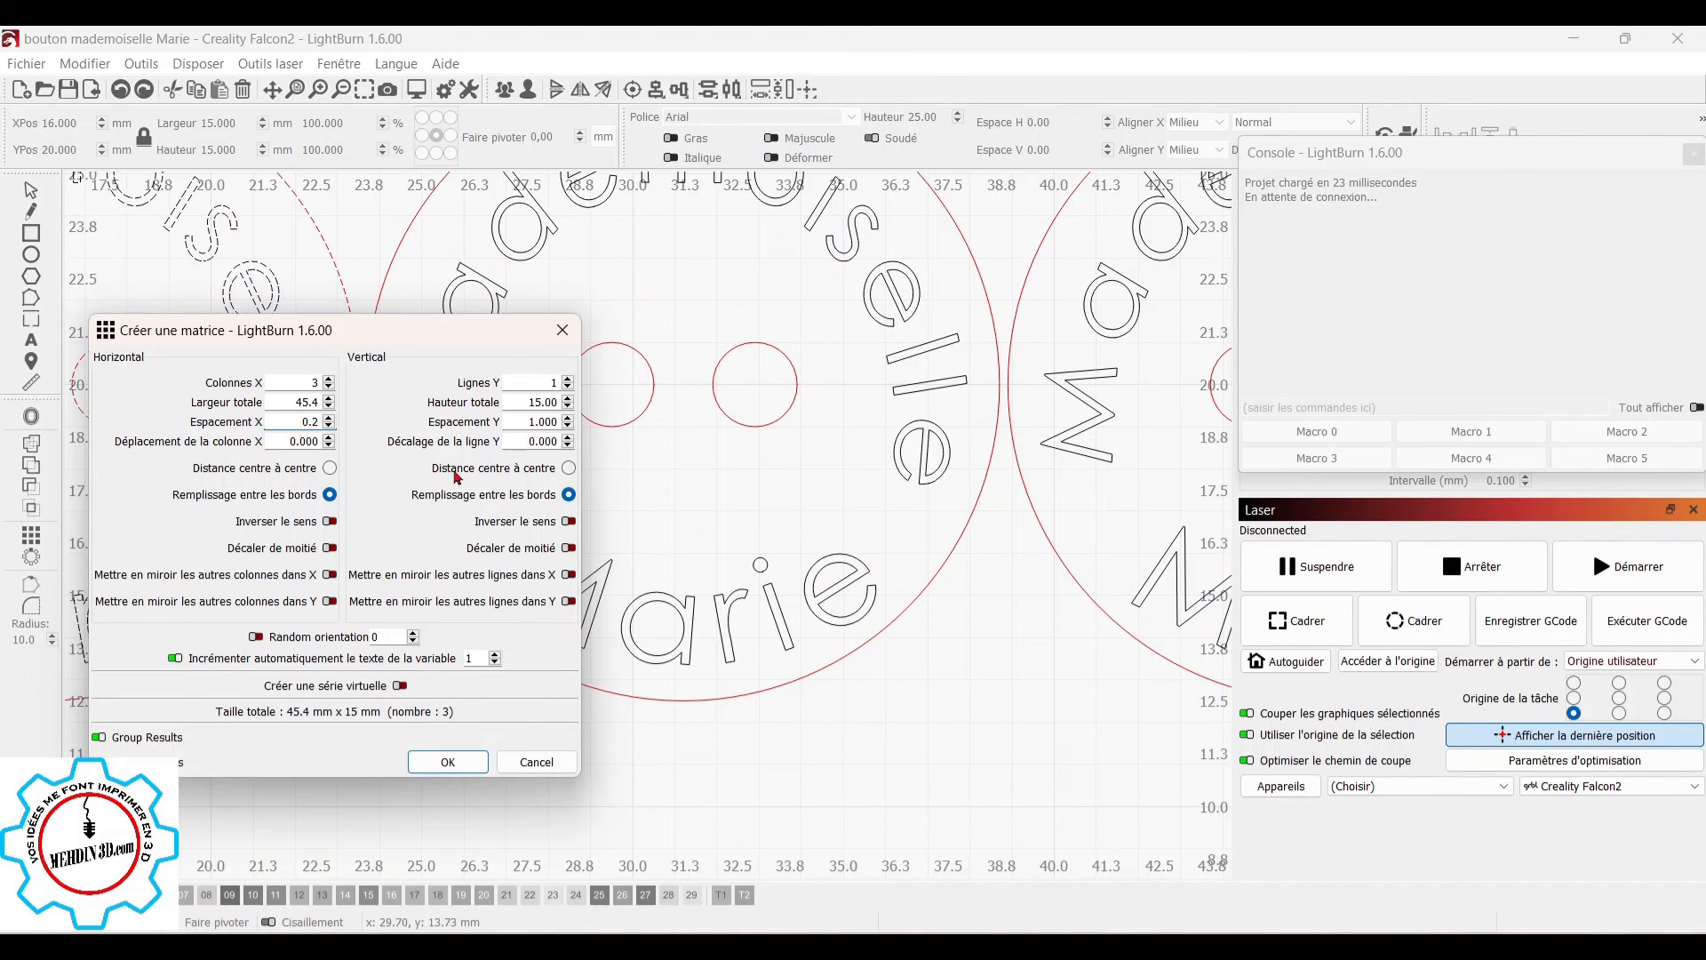
scroll(1032, 613, "down", 7)
left_click_drag(933, 682, 937, 718)
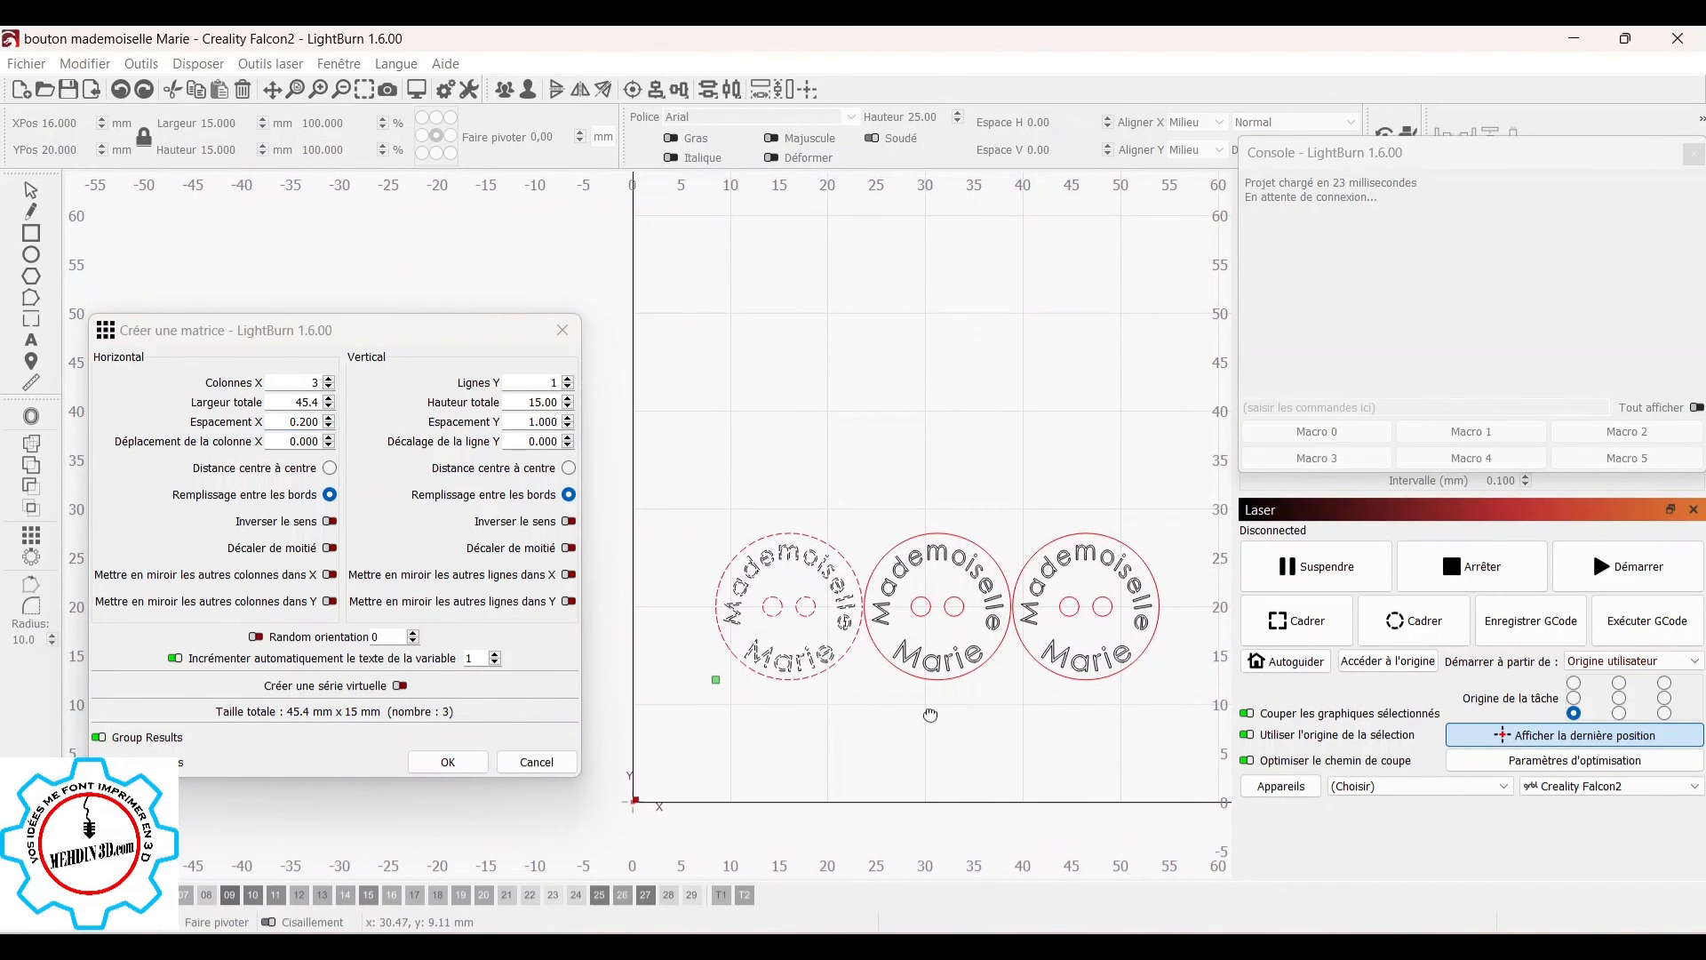
Step: Increase the button array to 10 columns
left_click(307, 384)
type("10")
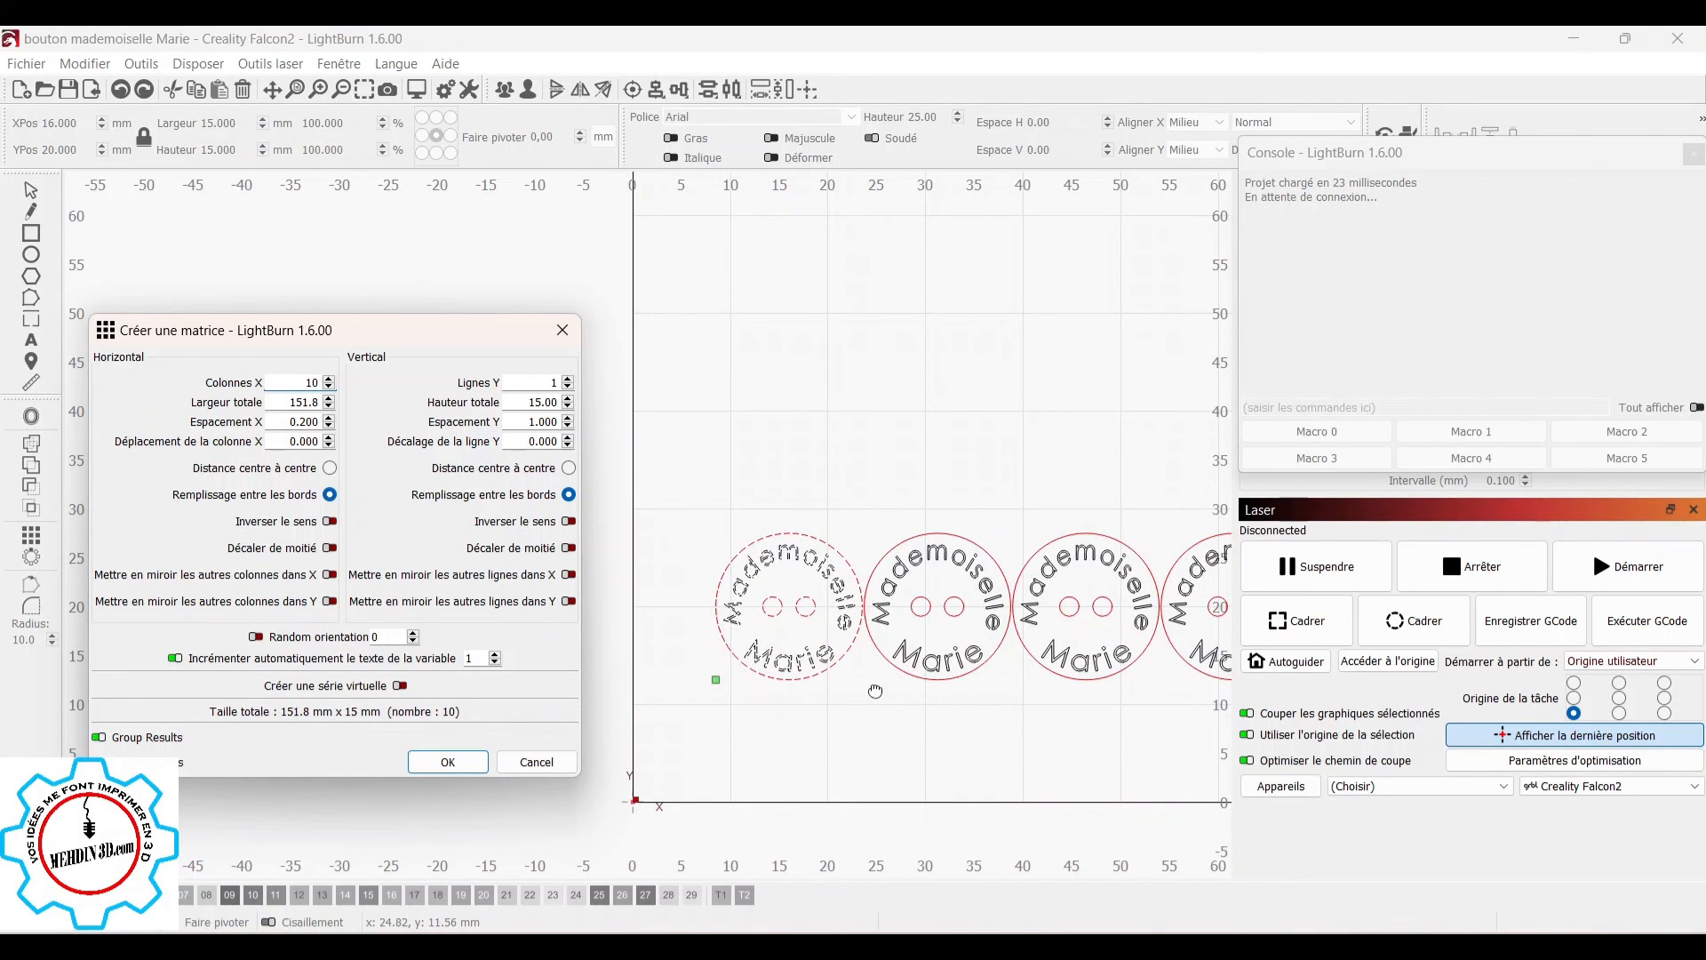
scroll(875, 690, "down", 2)
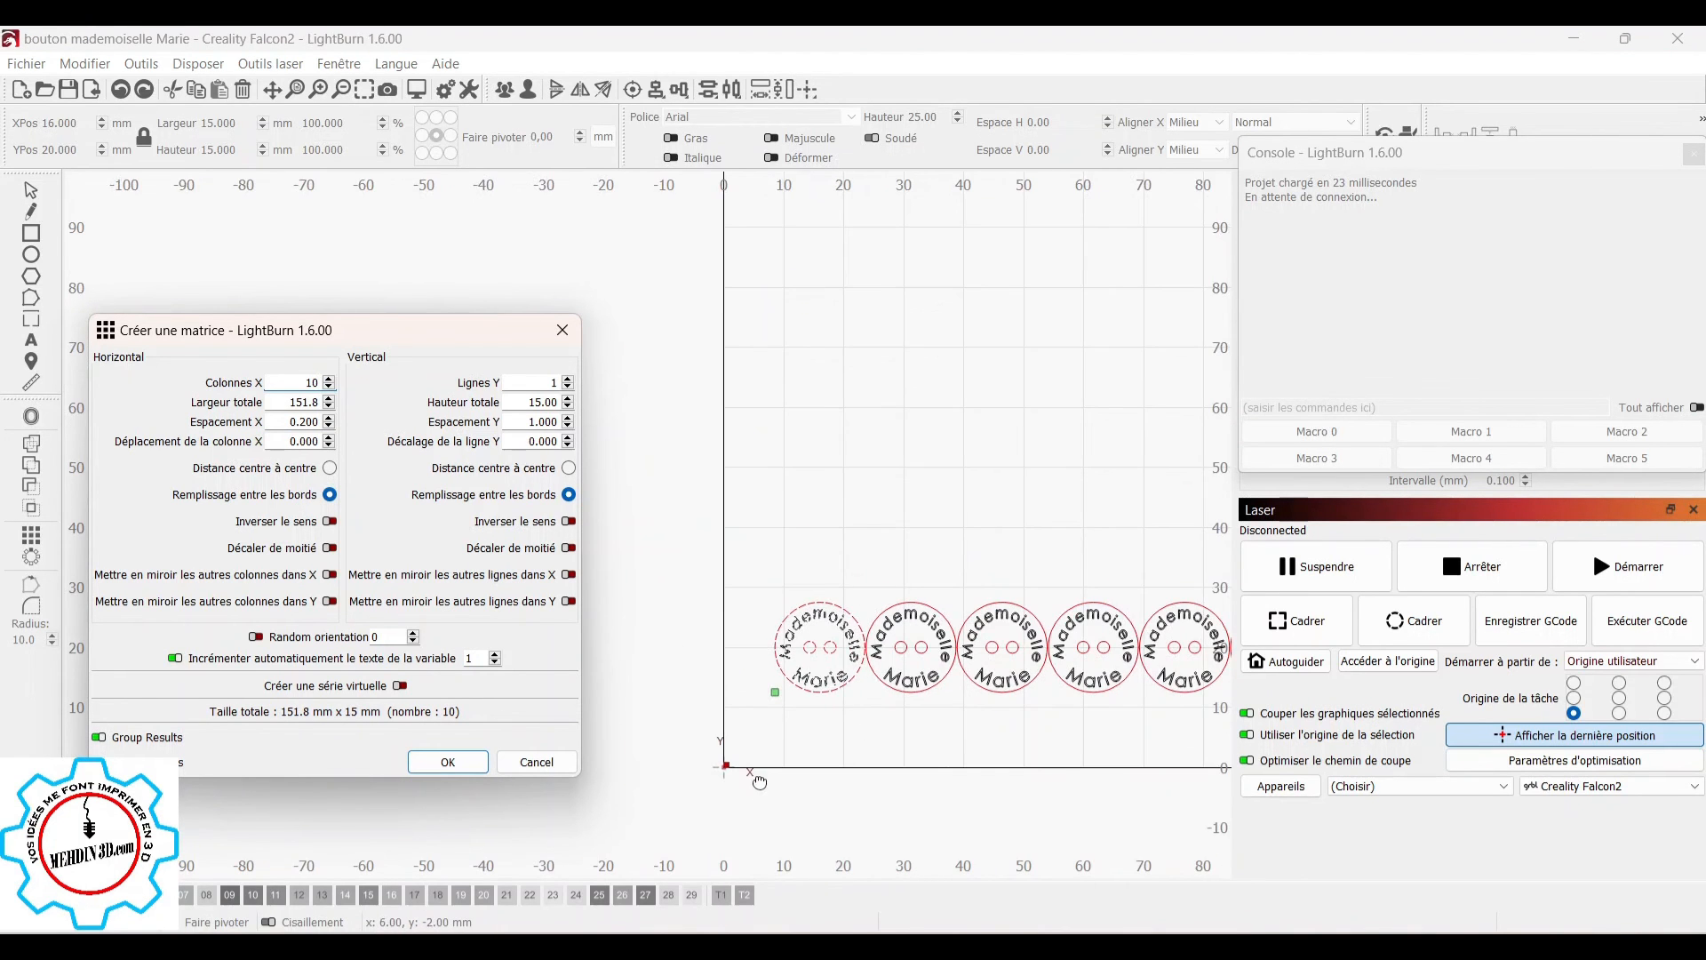
scroll(782, 746, "down", 3)
scroll(776, 730, "up", 3)
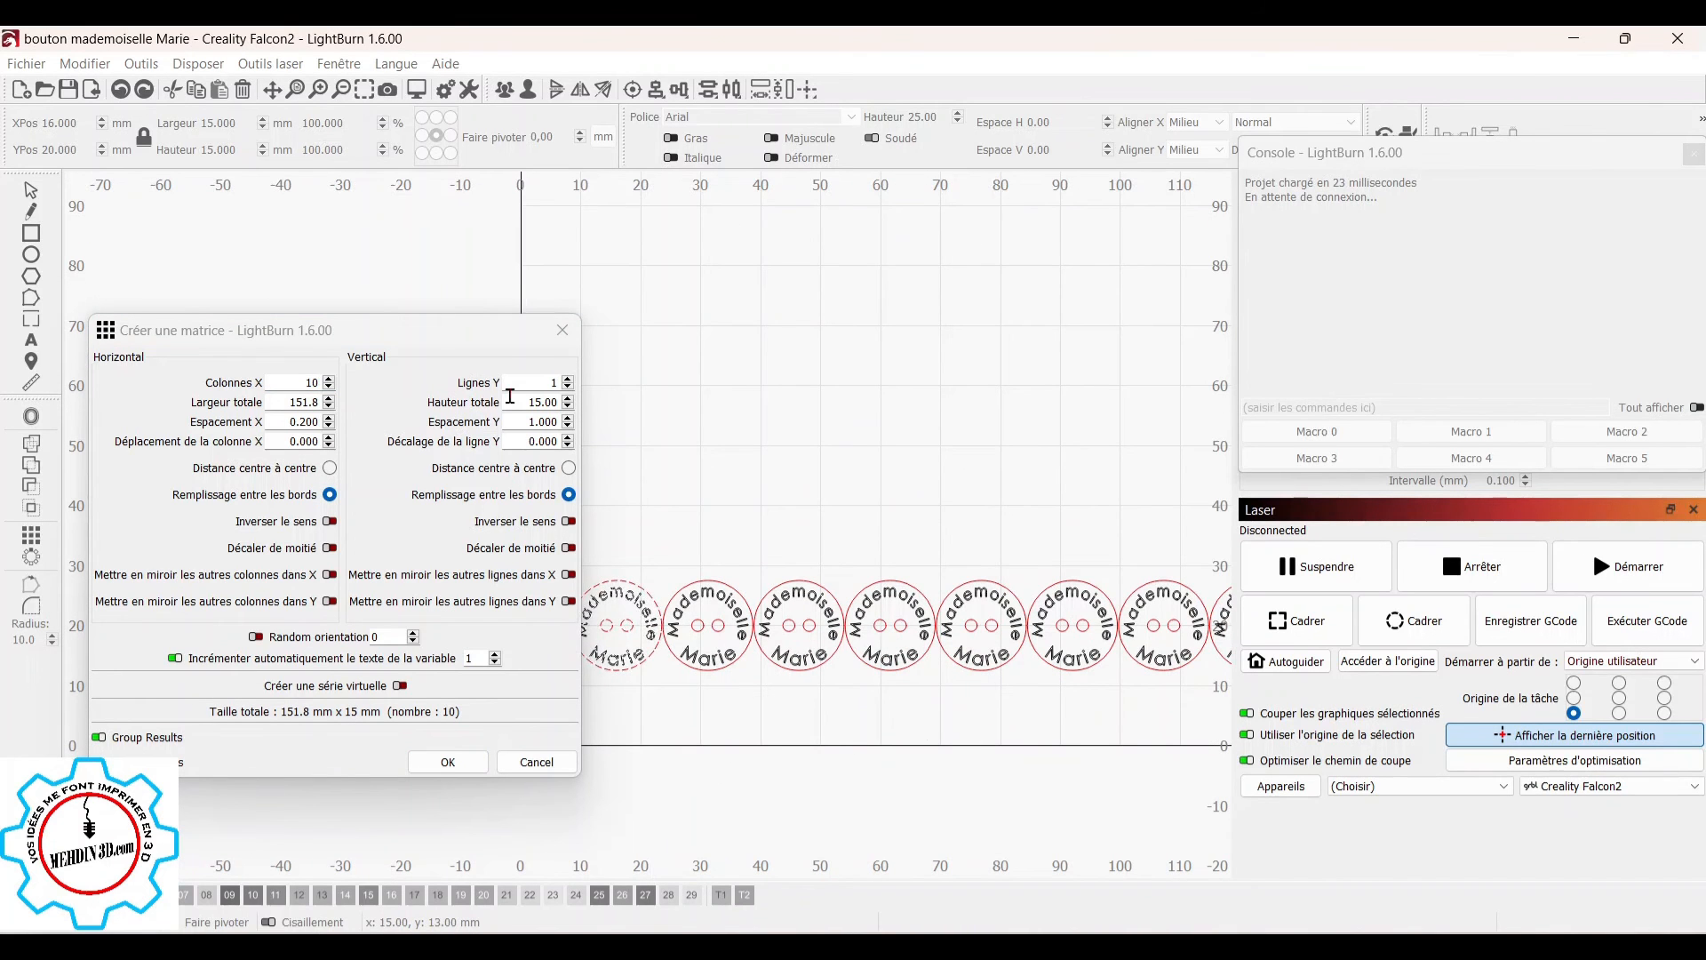
Step: Set the button array to 20 rows
left_click(547, 380)
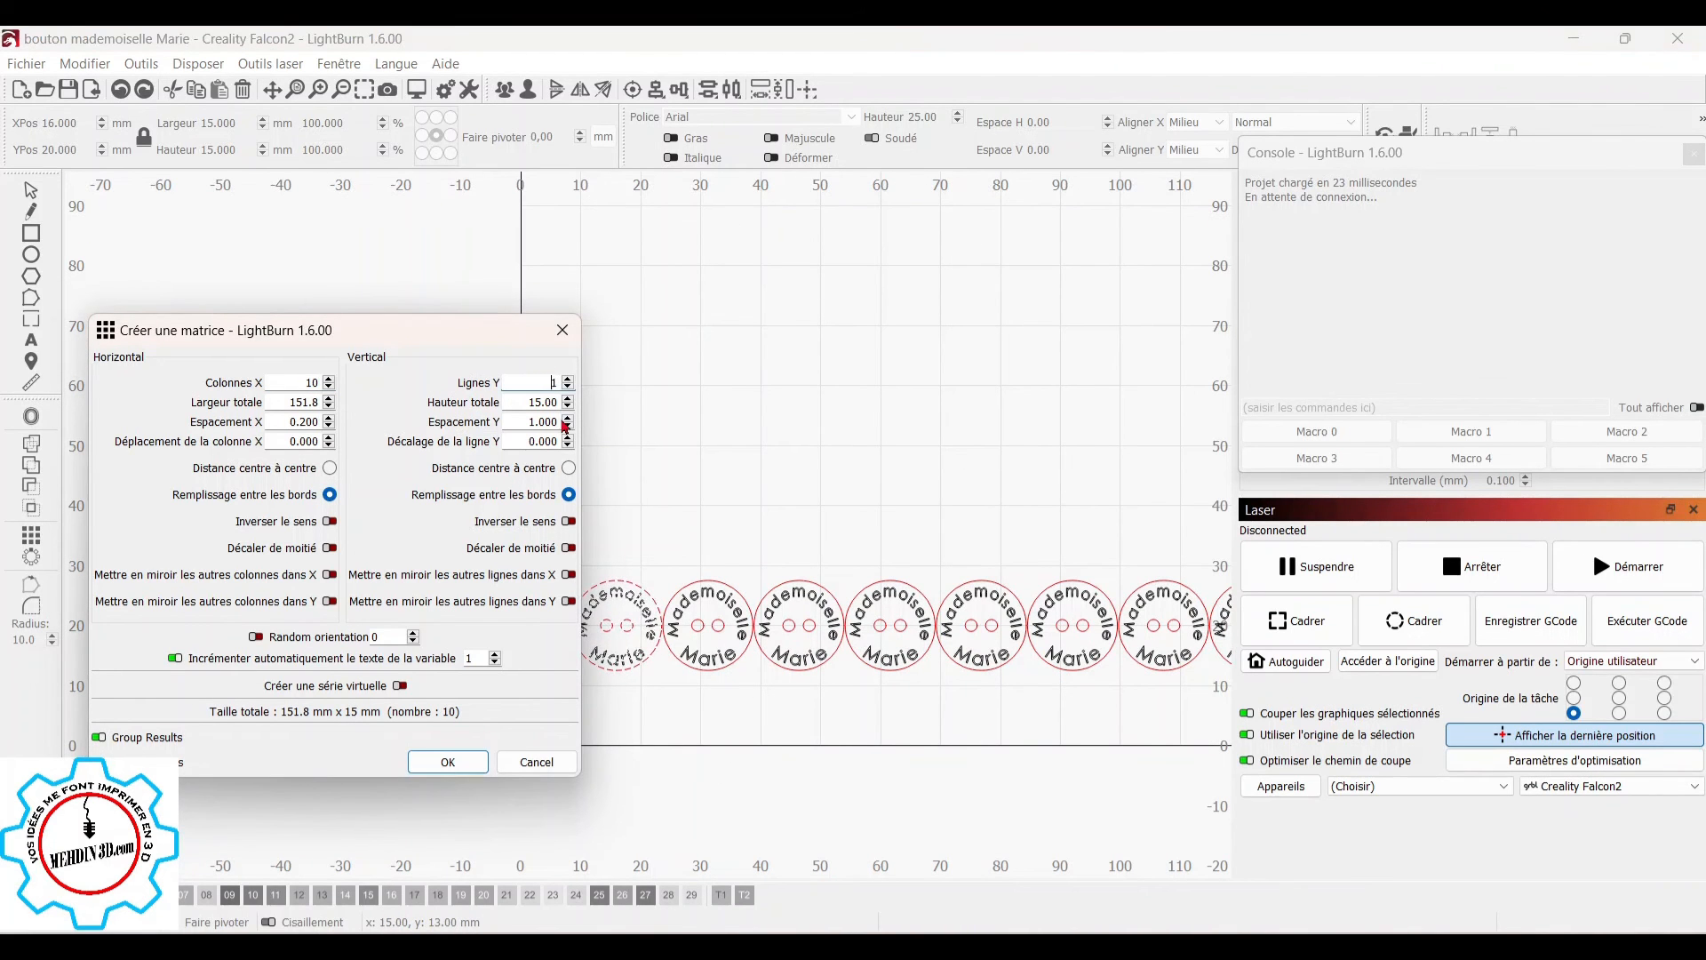
key("Delete")
type("20")
scroll(749, 563, "up", 2)
scroll(749, 563, "down", 5)
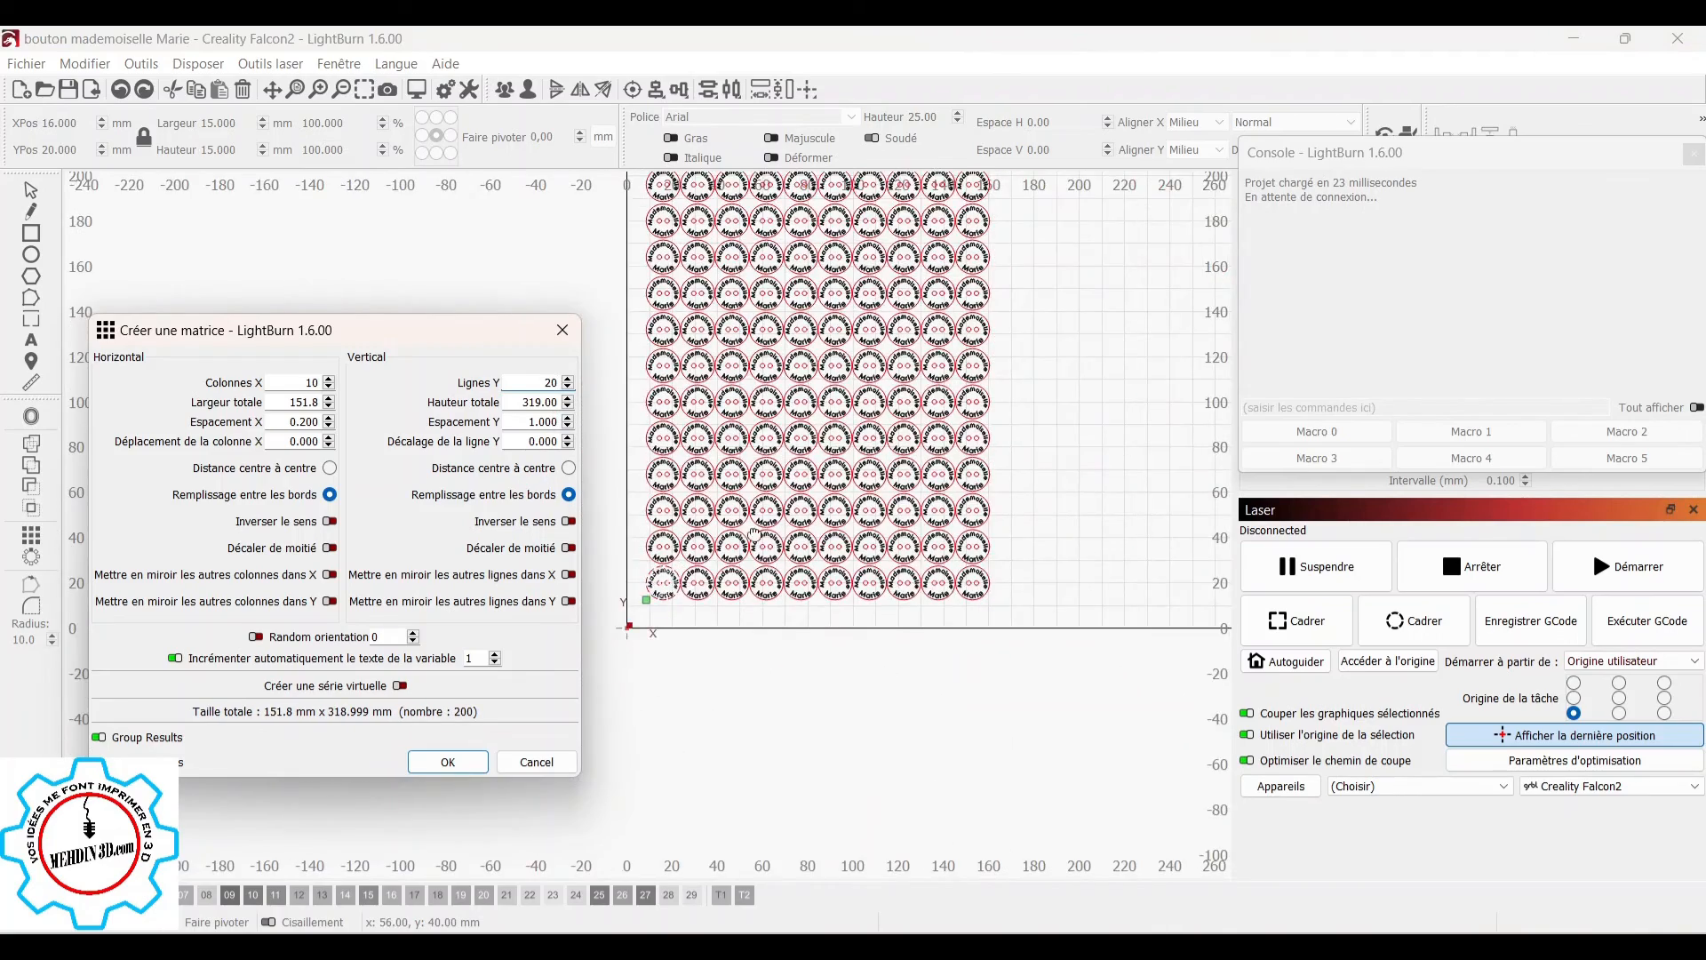
Step: Inspect the array preview from its upper rows down to the original button, checking the gaps between buttons
left_click_drag(749, 563, 732, 822)
left_click_drag(733, 450, 1000, 693)
scroll(764, 492, "up", 2)
scroll(763, 491, "up", 5)
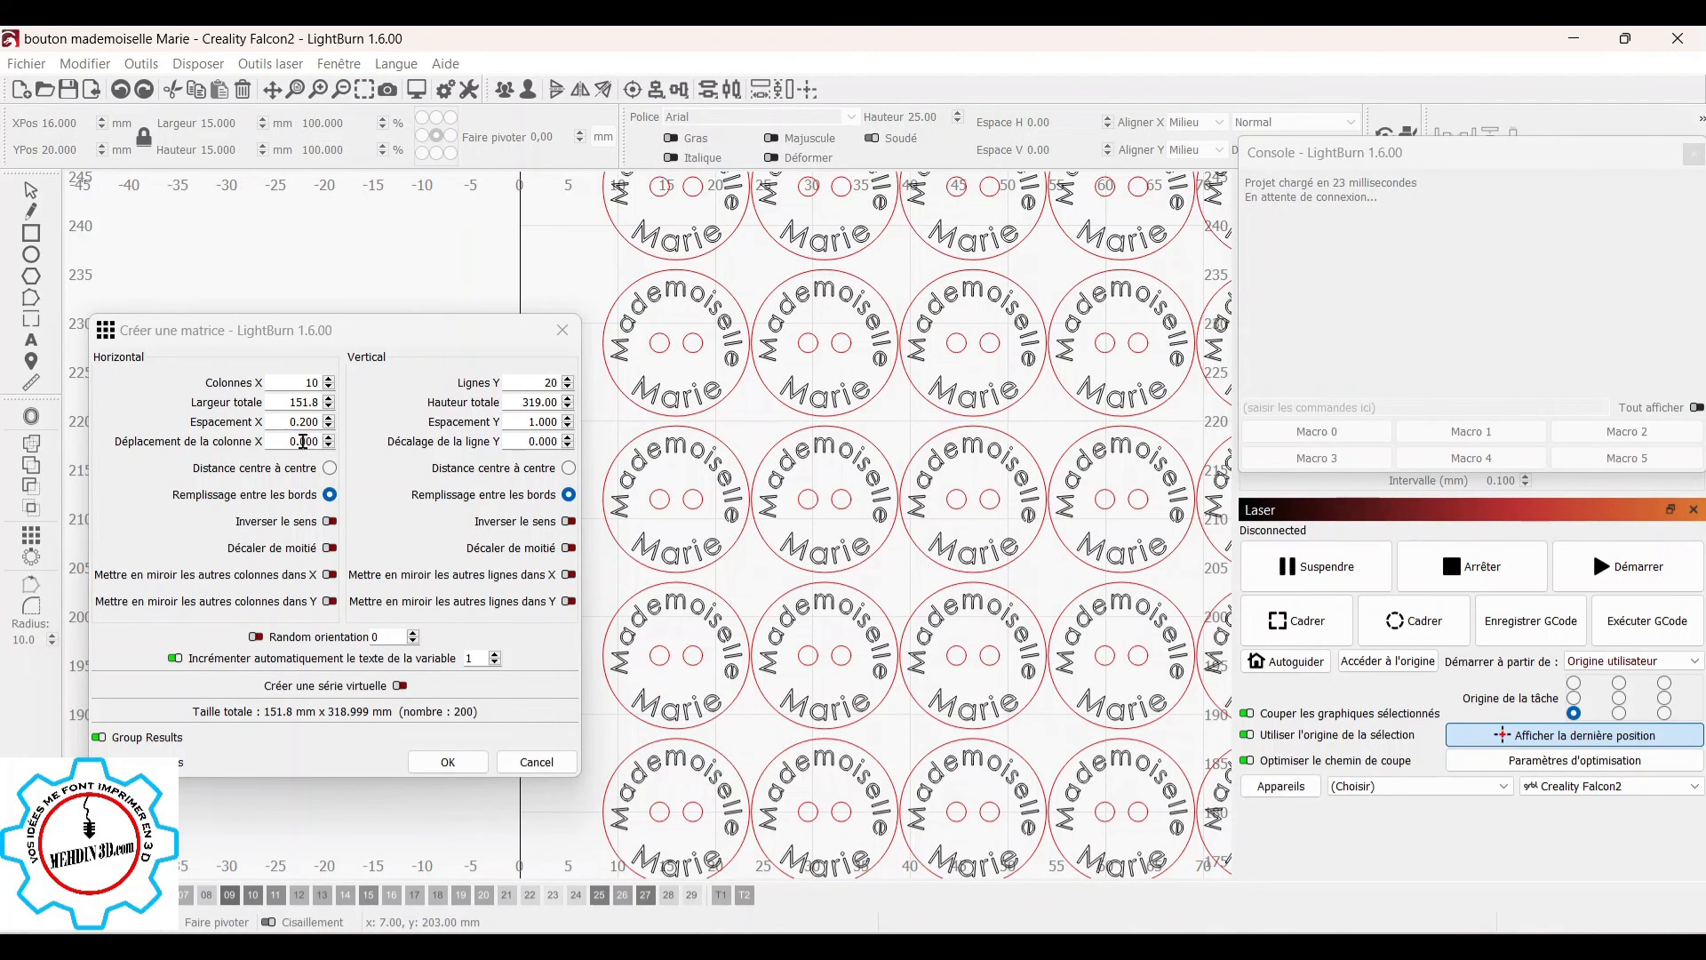
scroll(897, 305, "down", 4)
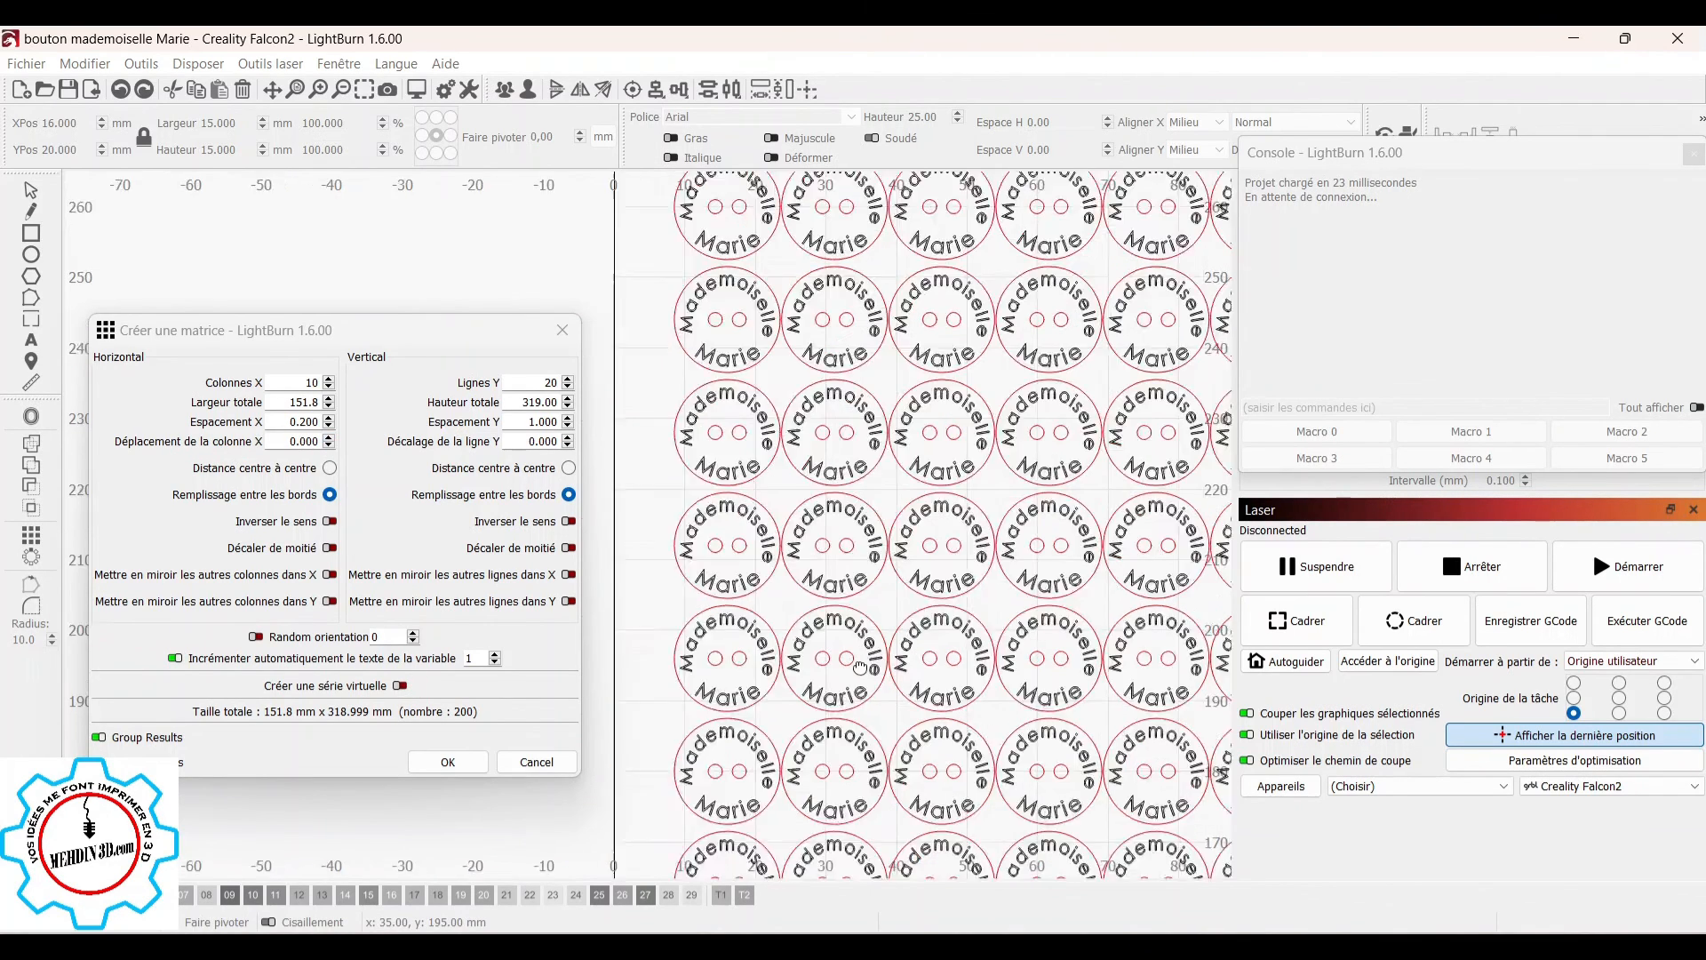
scroll(835, 622, "down", 5)
left_click_drag(849, 741, 753, 355)
scroll(679, 516, "up", 4)
scroll(679, 516, "up", 4)
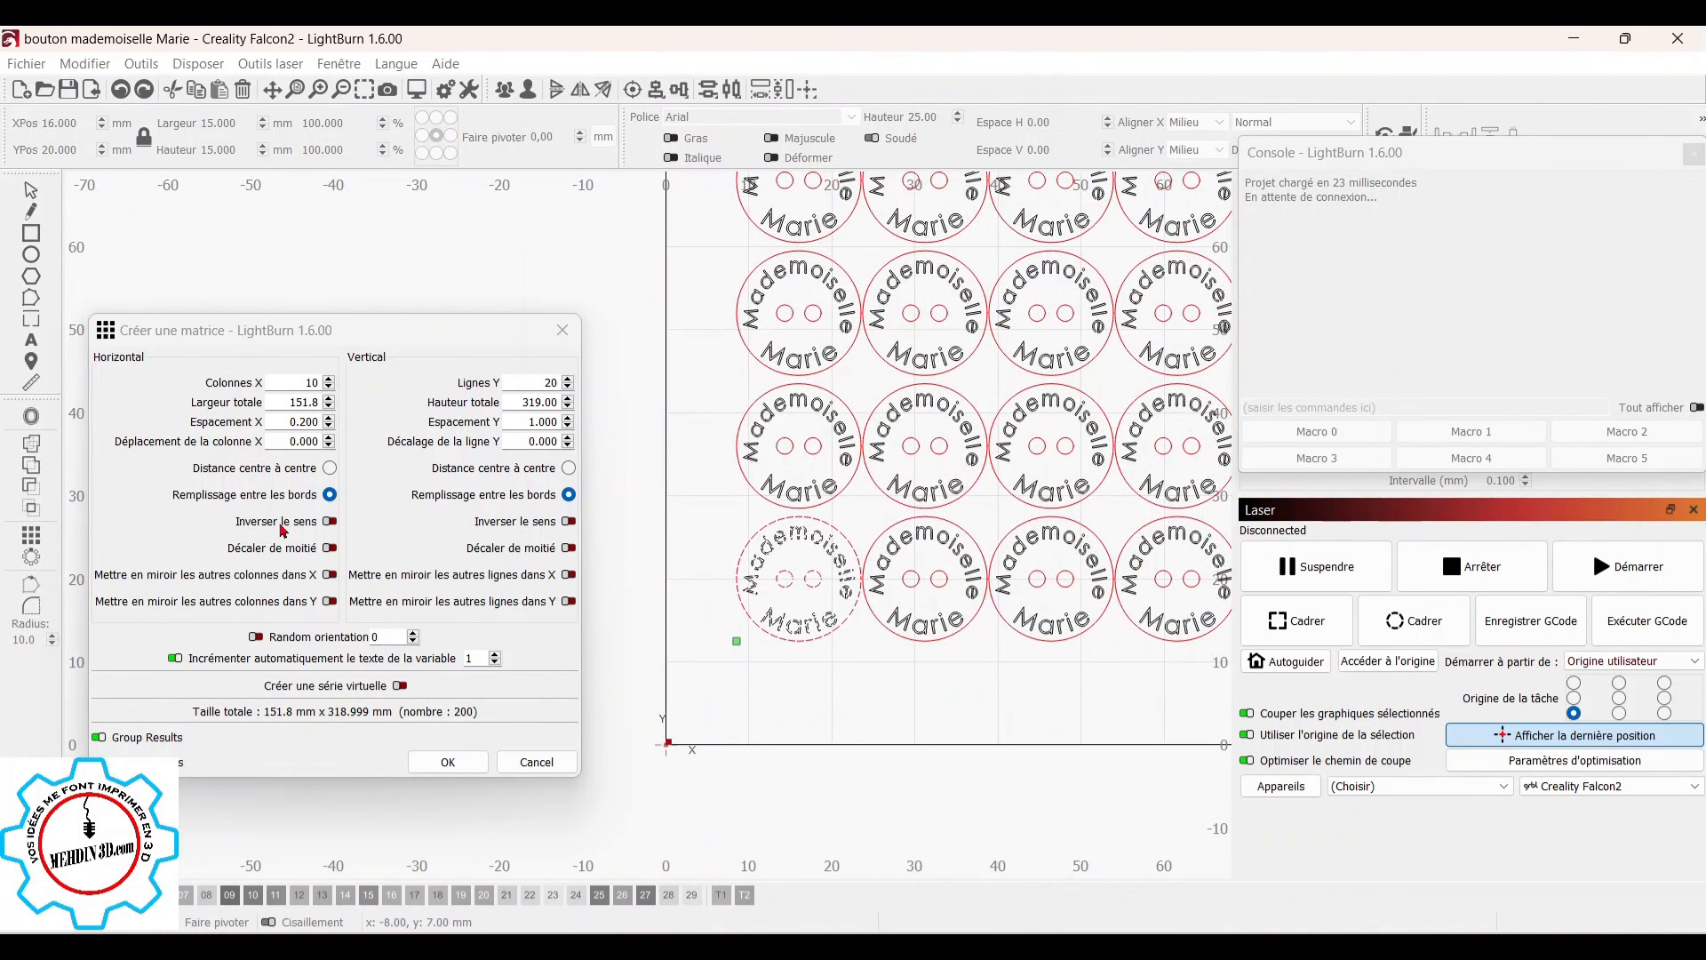
Step: Stagger alternate columns of the button array with a column shift of 9 mm
left_click(329, 438)
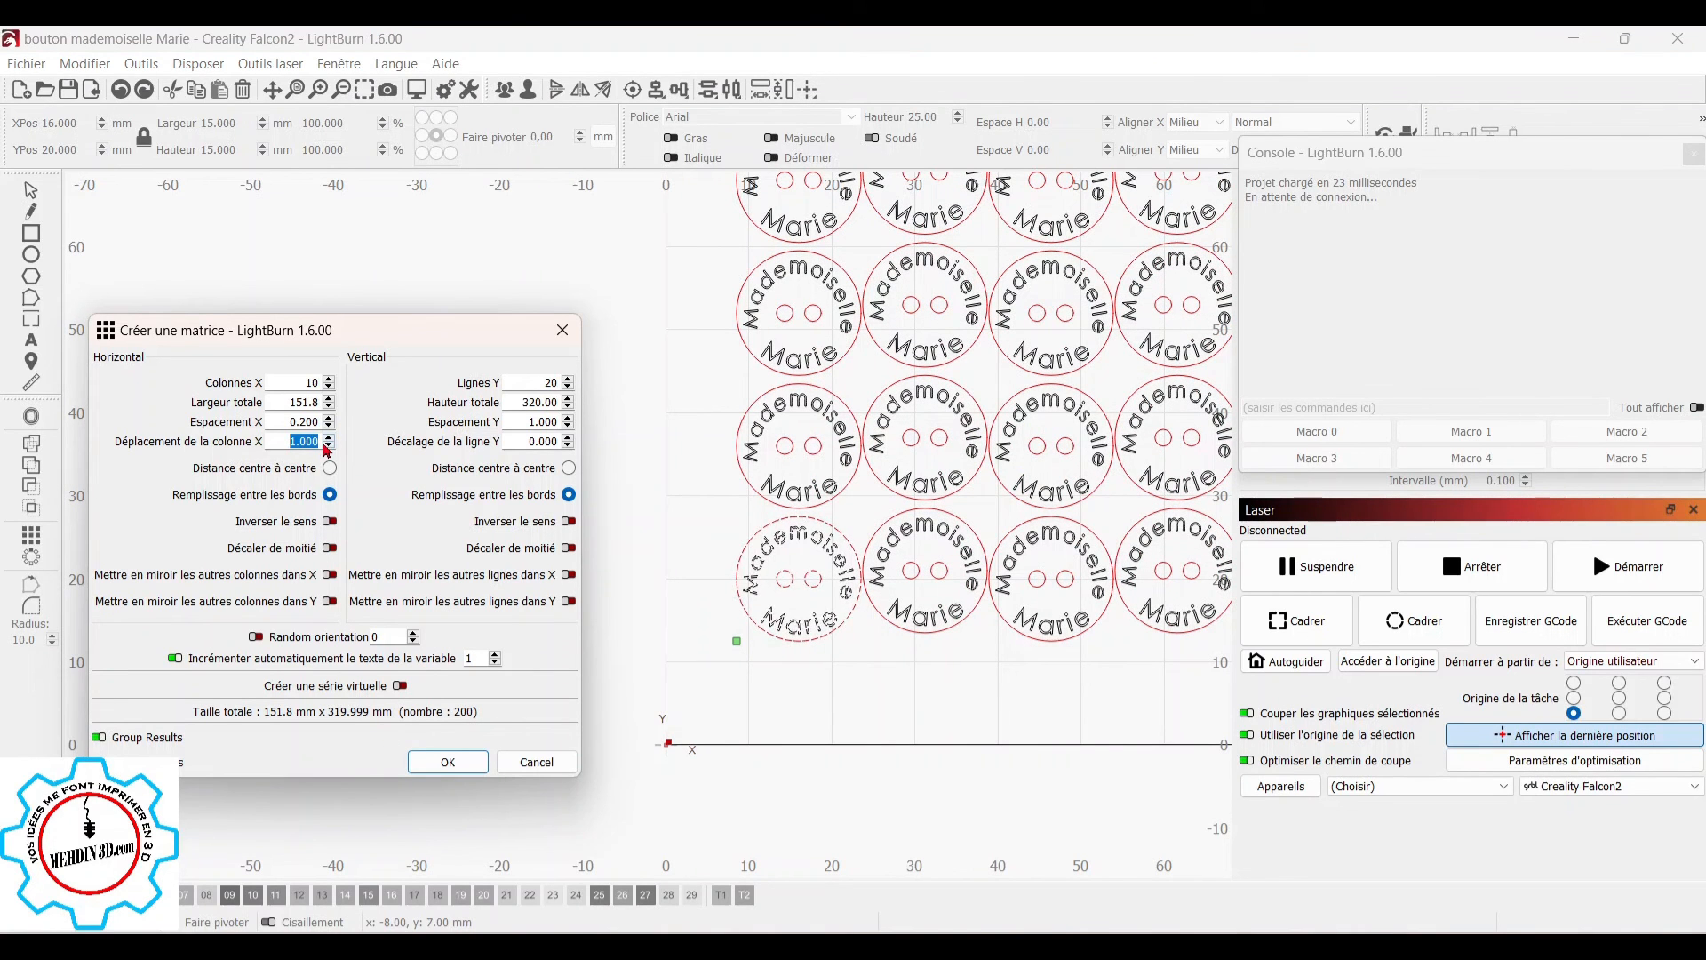
left_click(329, 438)
left_click(329, 439)
left_click(328, 439)
left_click(328, 439)
left_click(329, 438)
left_click(329, 438)
left_click(329, 438)
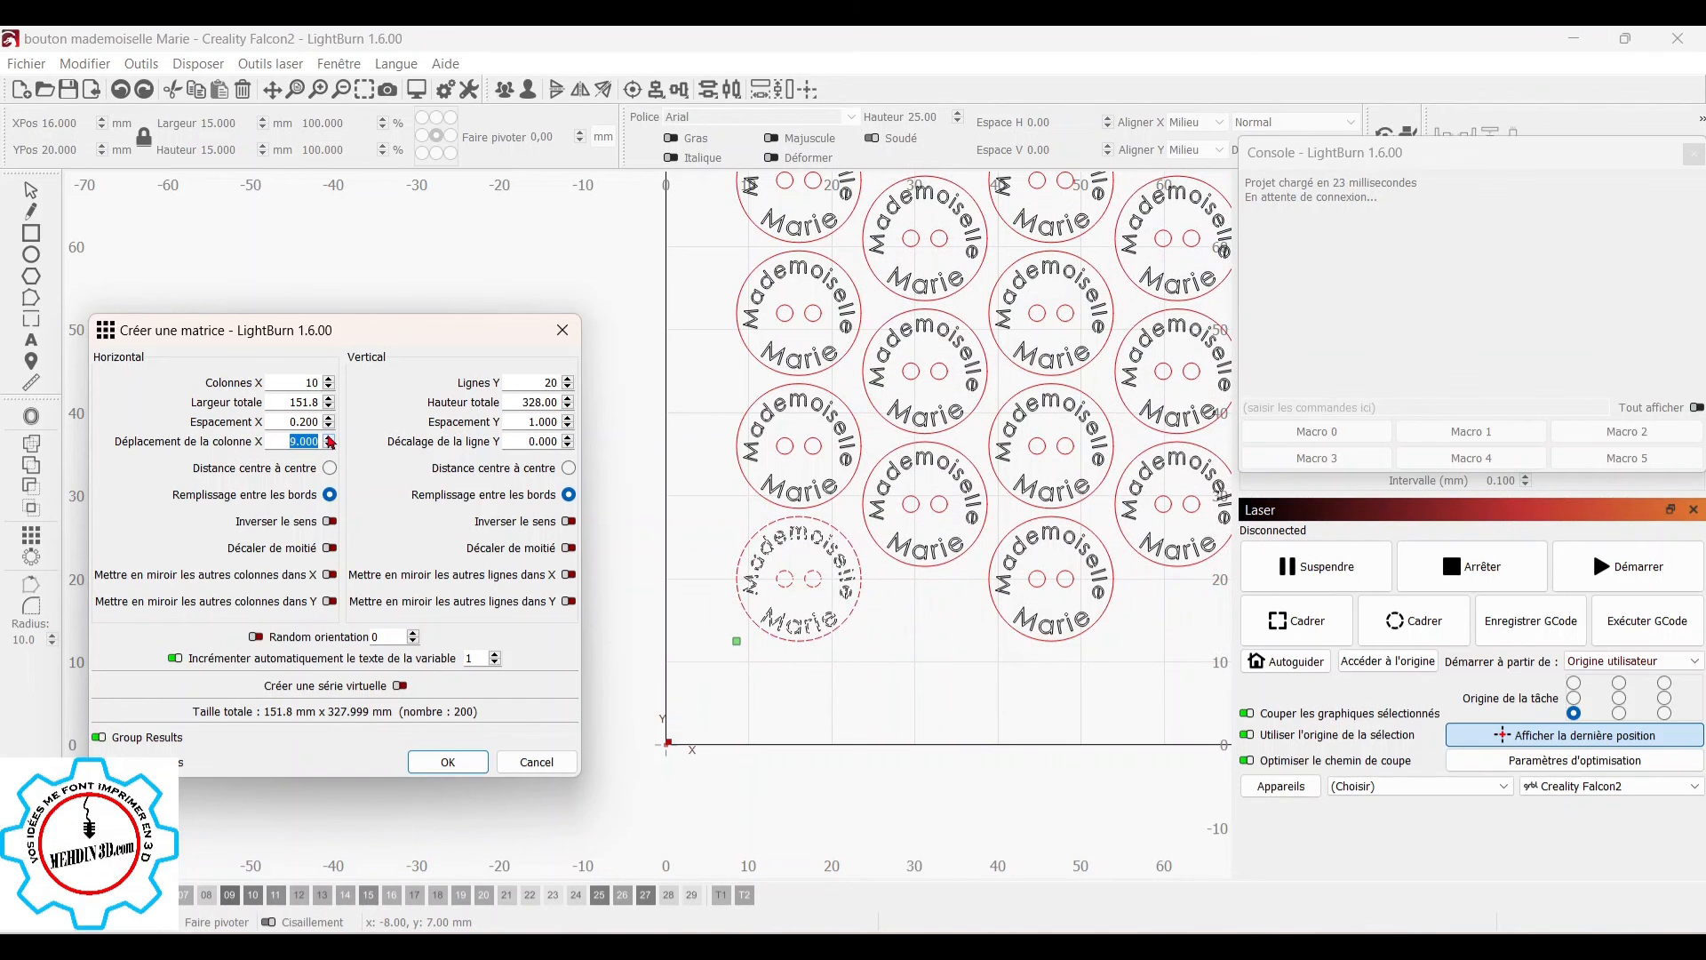
scroll(838, 742, "up", 5)
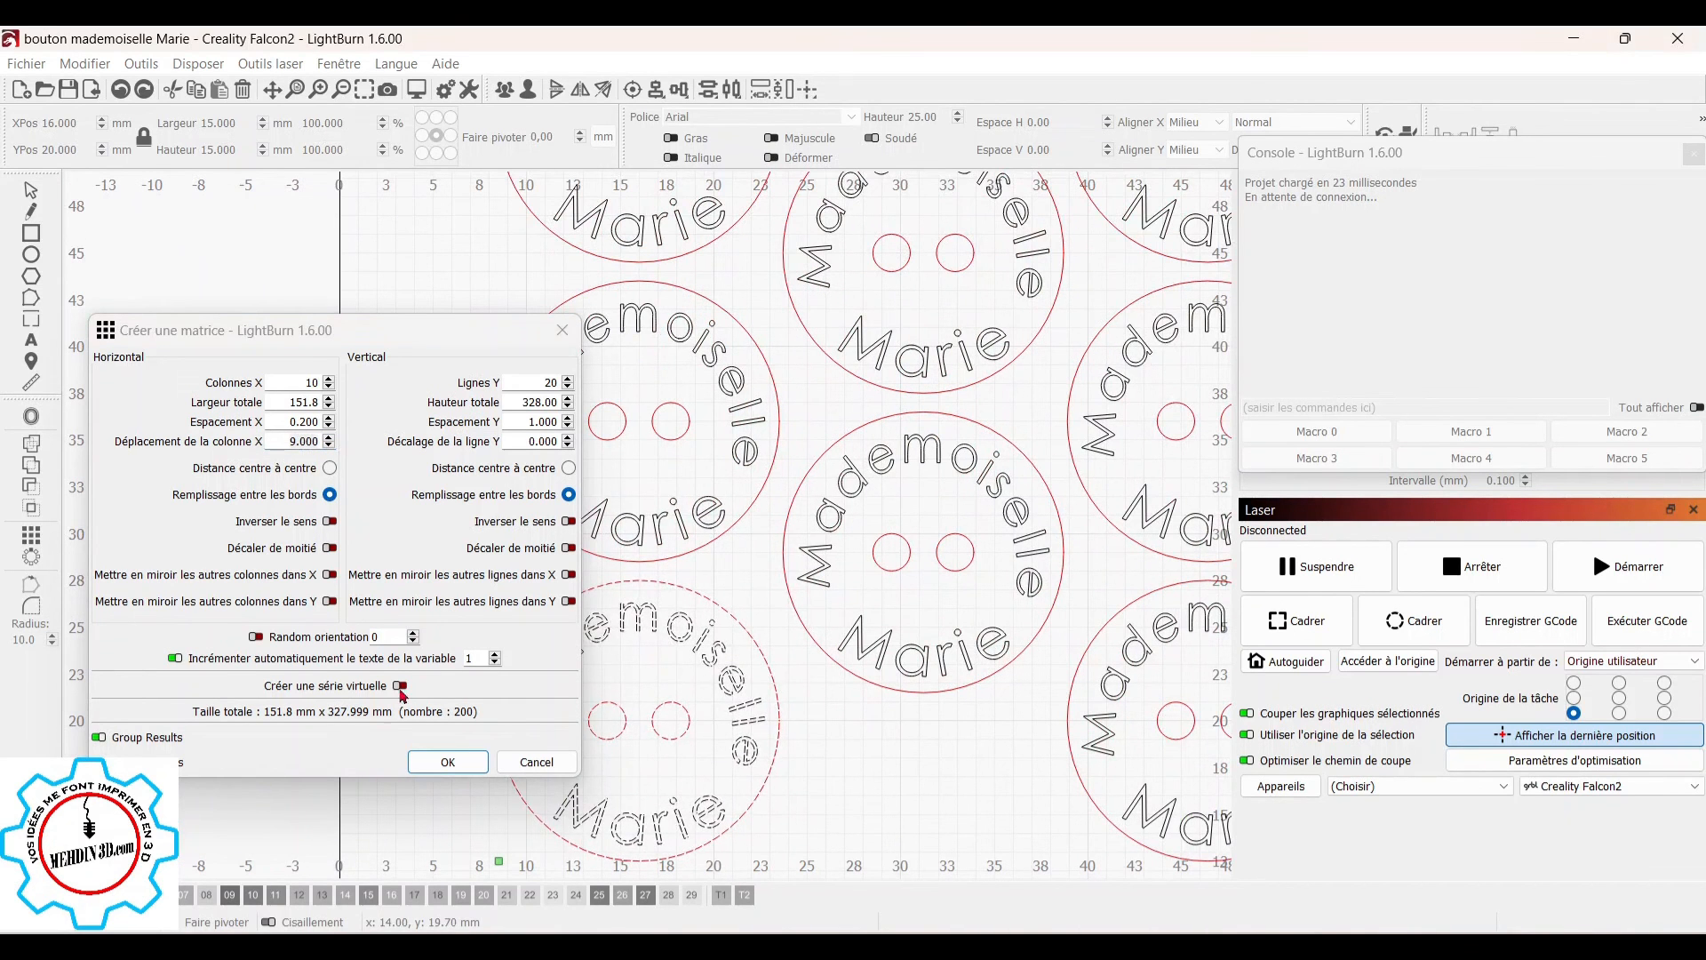
Step: Try a column shift of 10 mm, return to 9 mm and reduce it to 8 mm
left_click(329, 436)
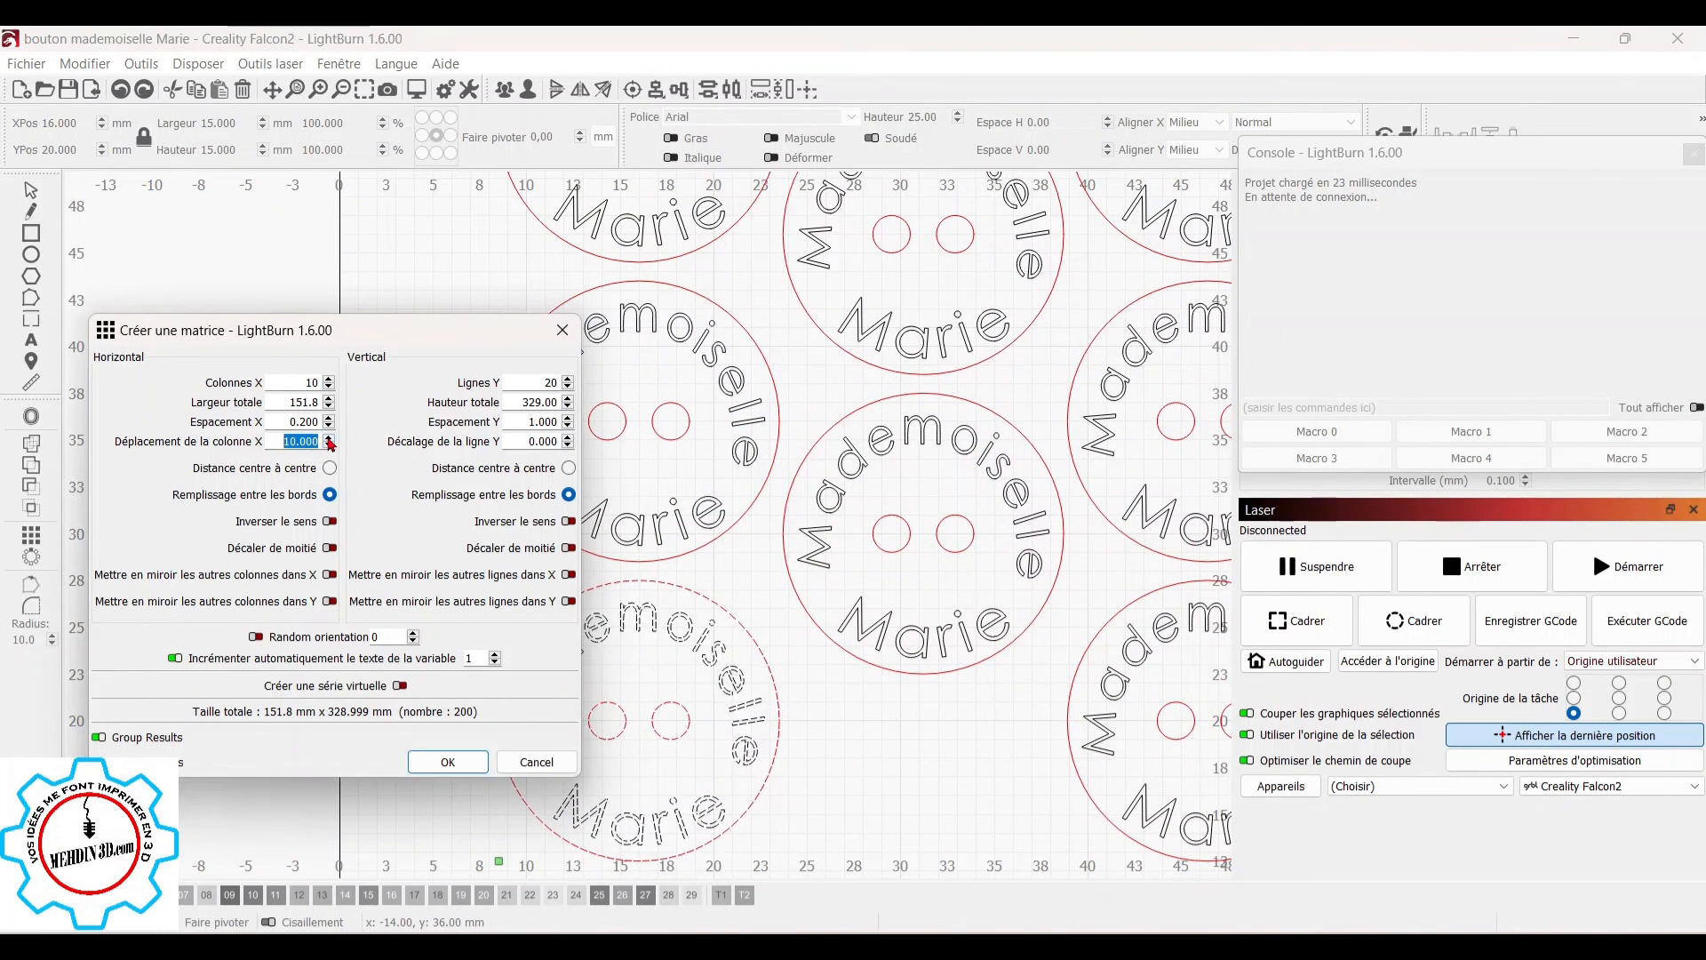
left_click(329, 446)
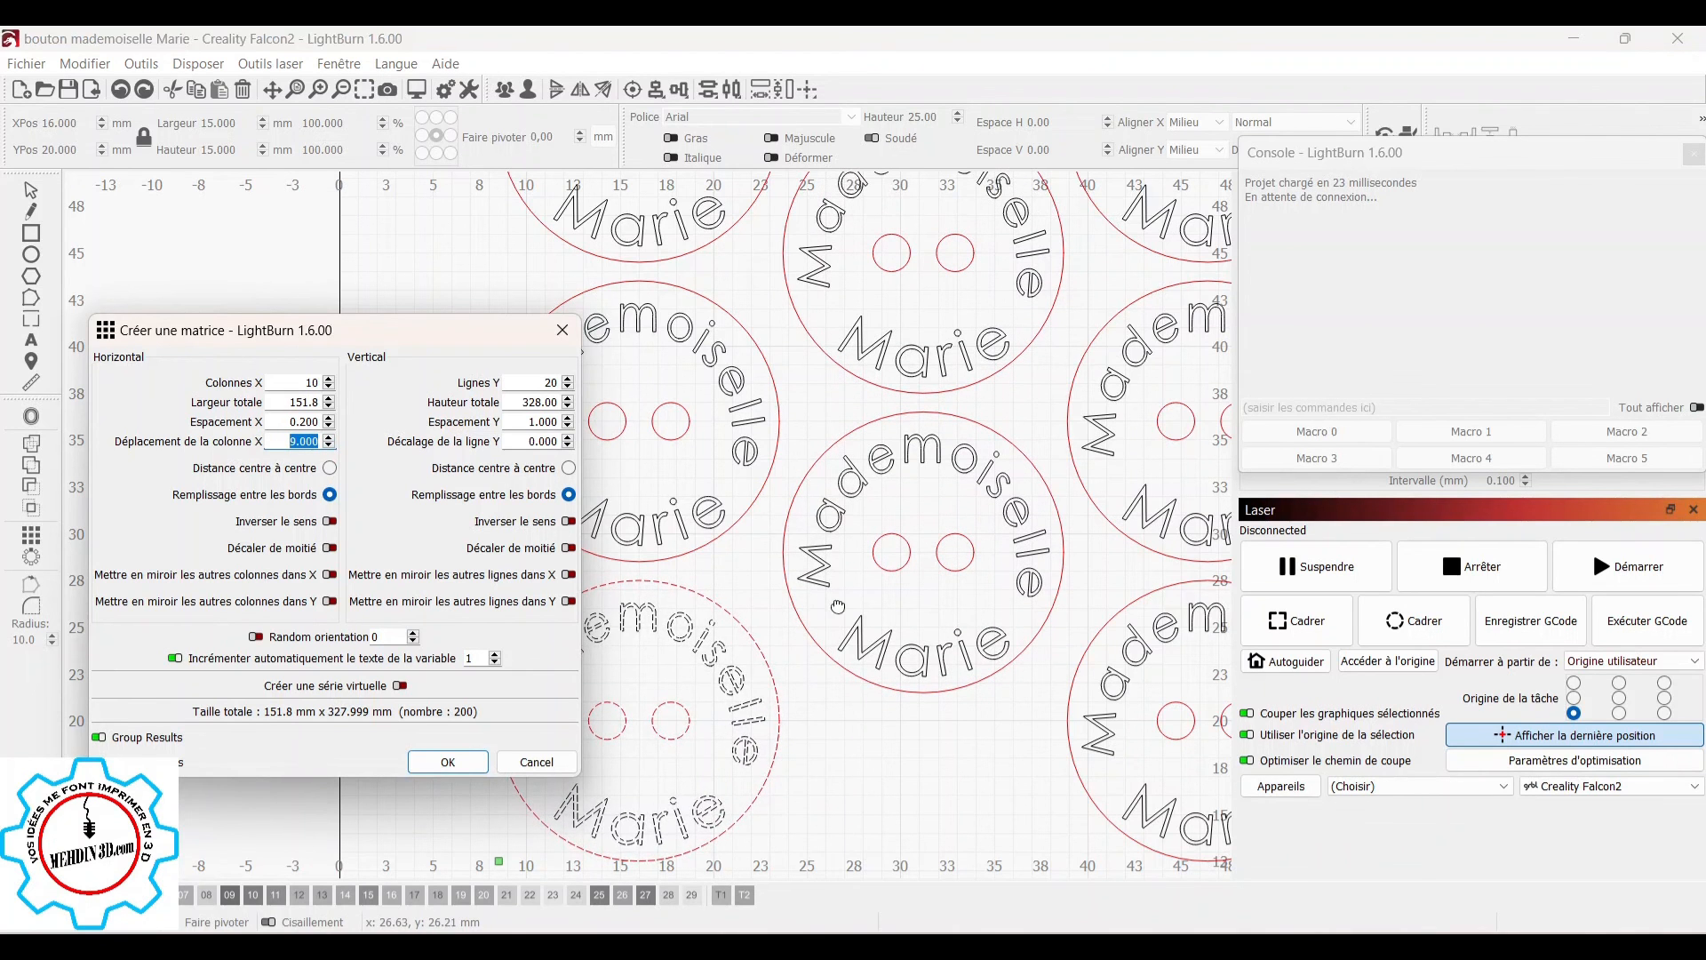
scroll(838, 607, "down", 2)
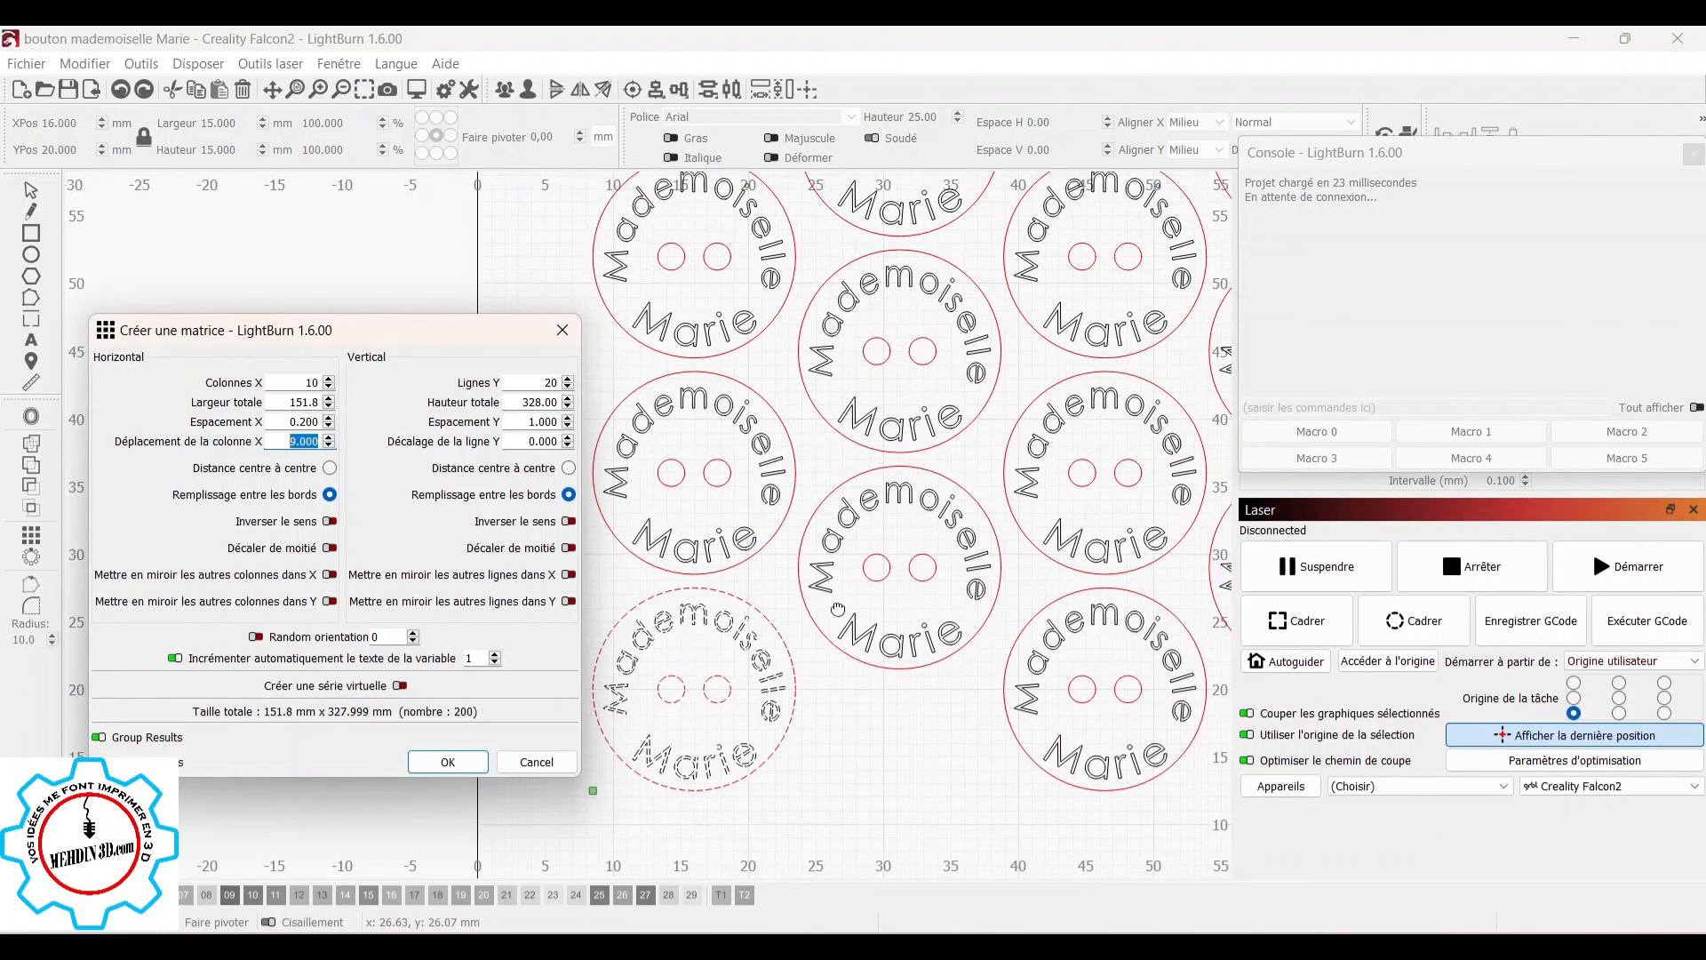
left_click(330, 448)
Step: Tighten the array's horizontal spacing to -1.8 mm so the staggered columns nest closer together
left_click(329, 427)
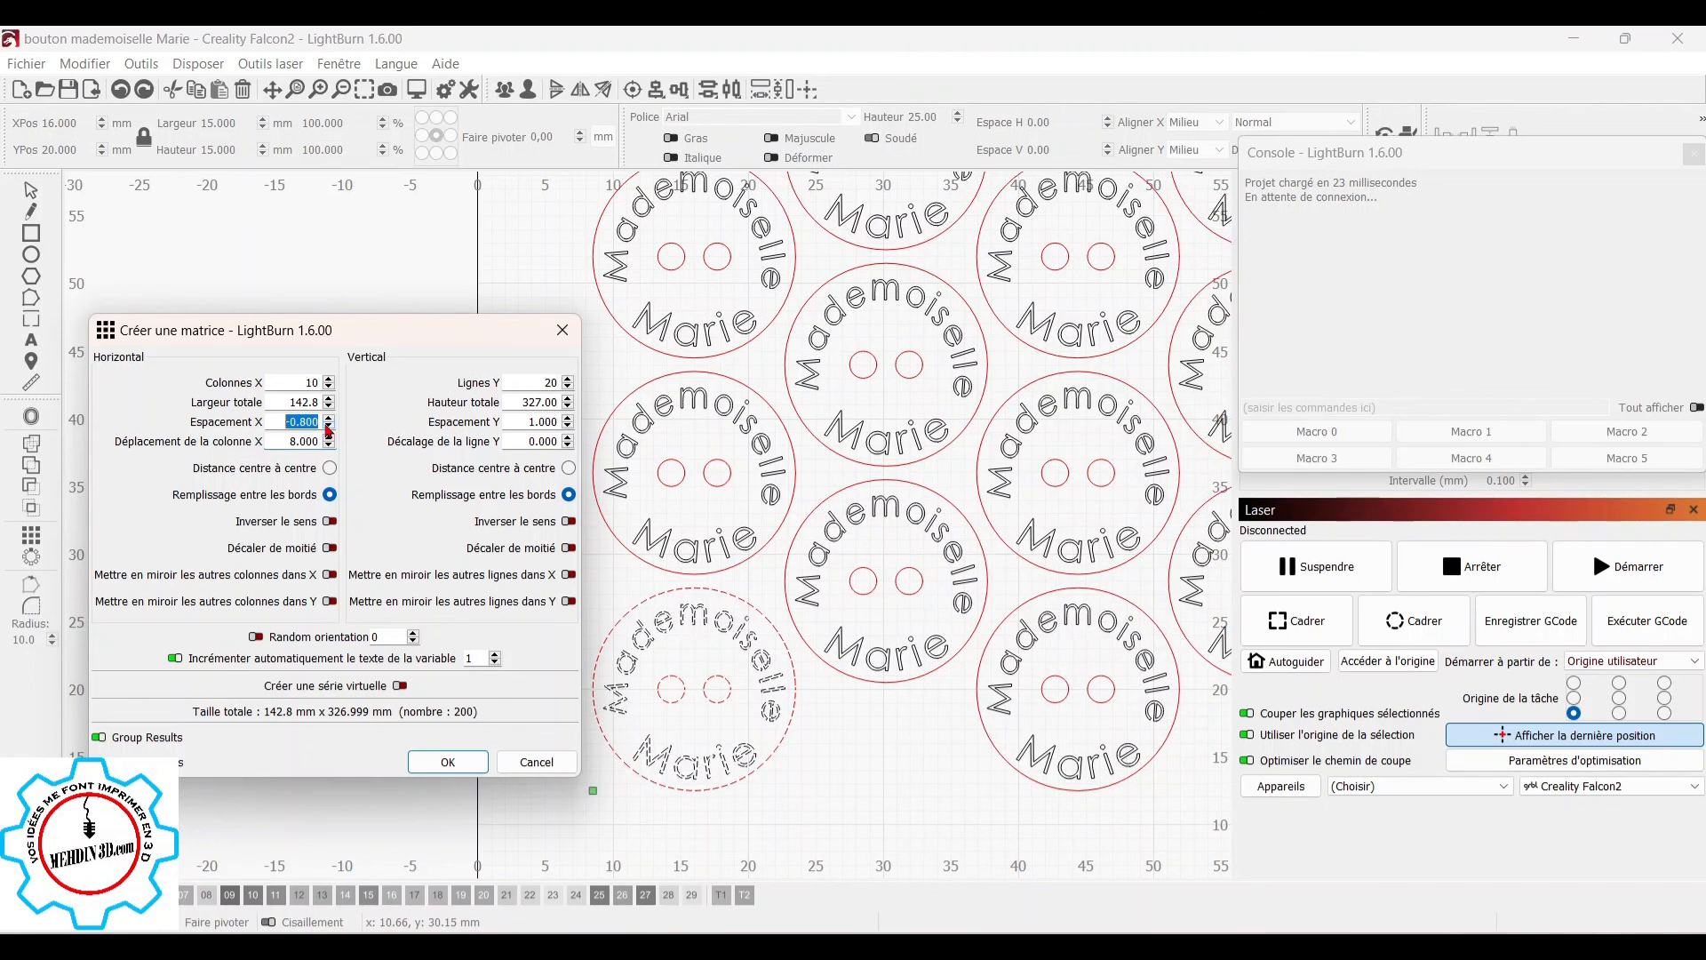
left_click(328, 426)
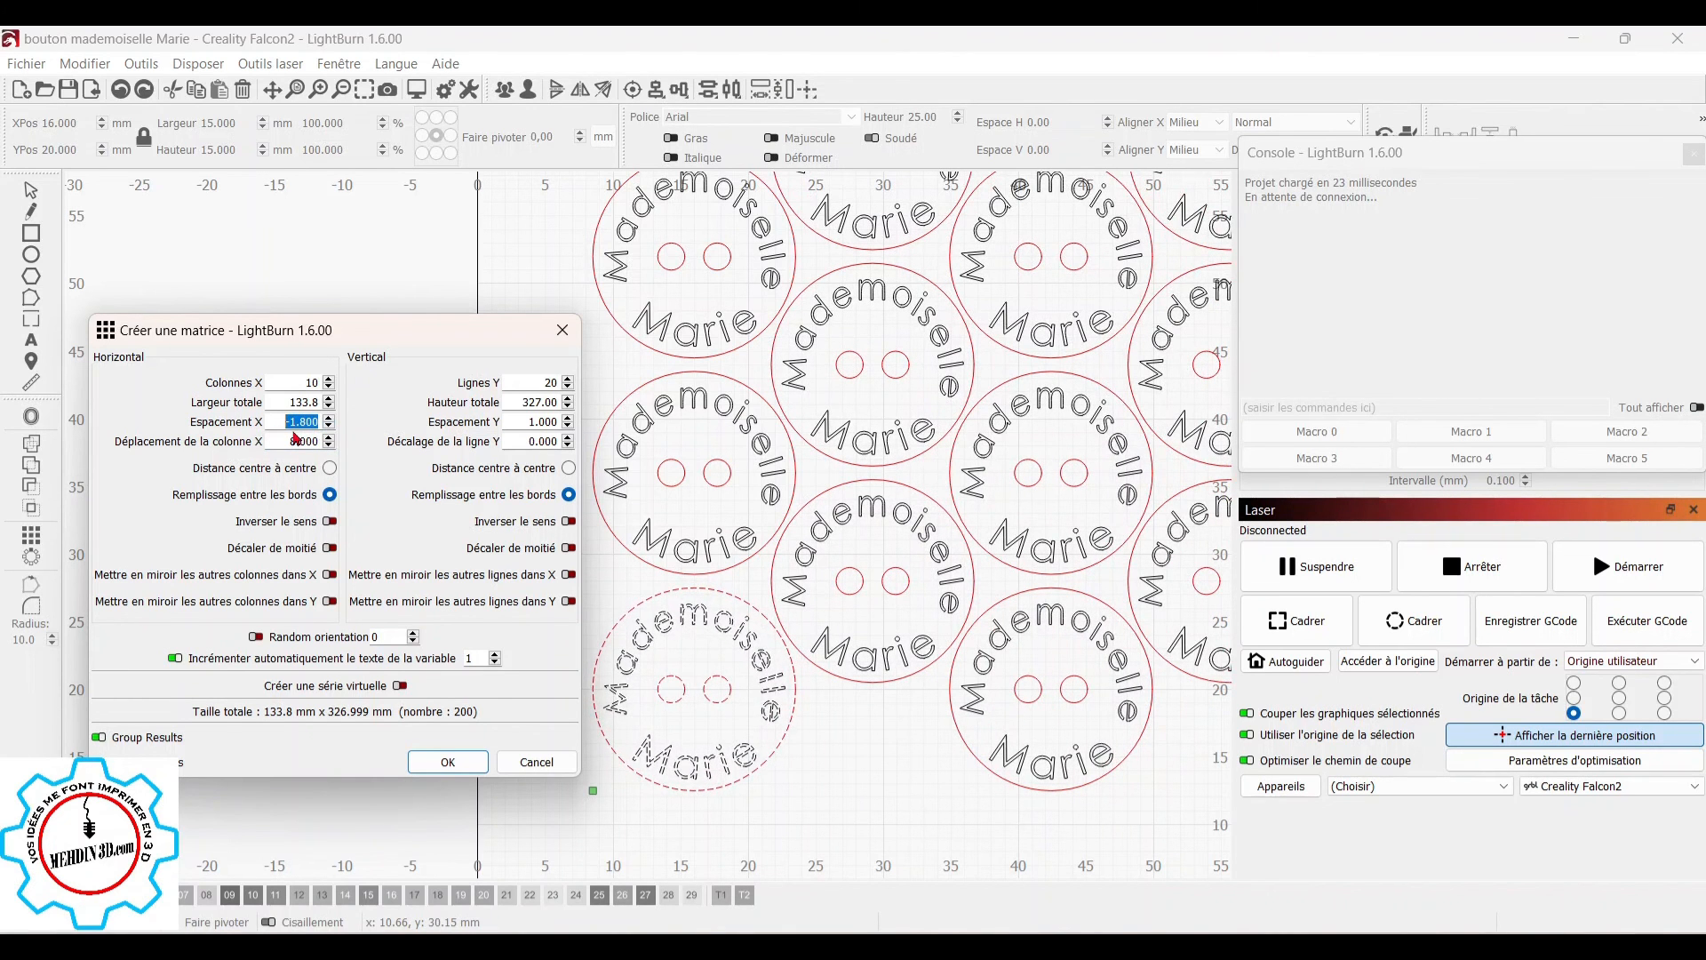
scroll(826, 490, "up", 5)
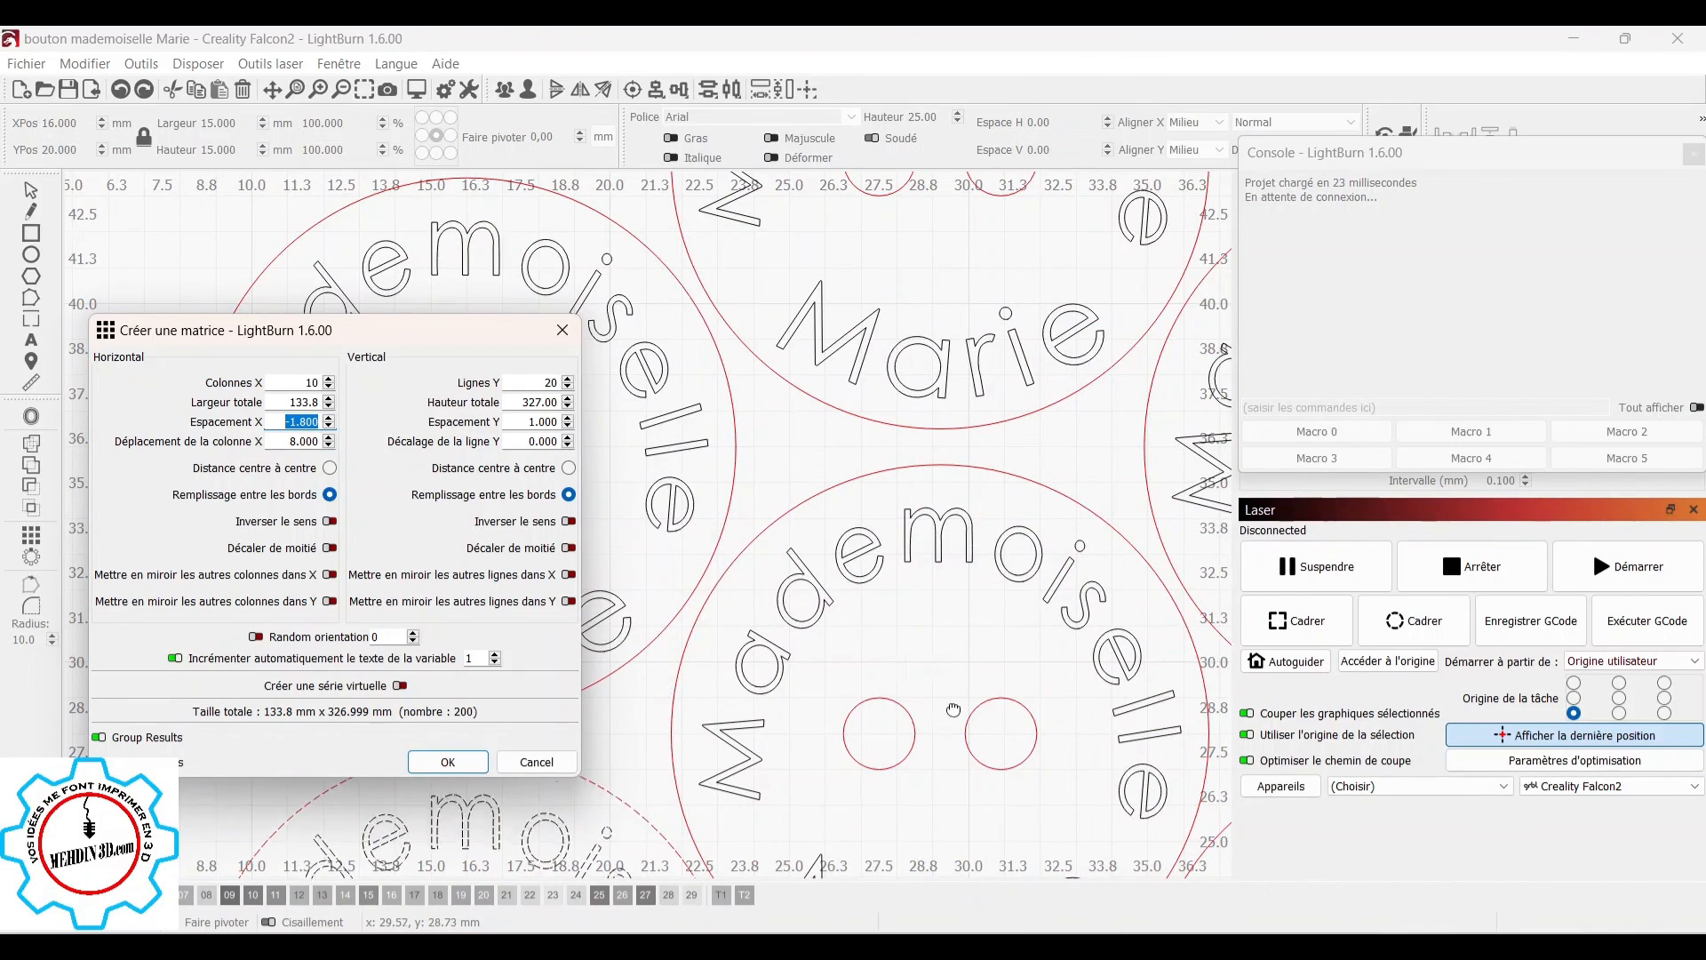
Step: Inspect the staggered array preview for gaps between buttons and its full extent, and discard the array
scroll(946, 721, "down", 4)
scroll(947, 721, "down", 4)
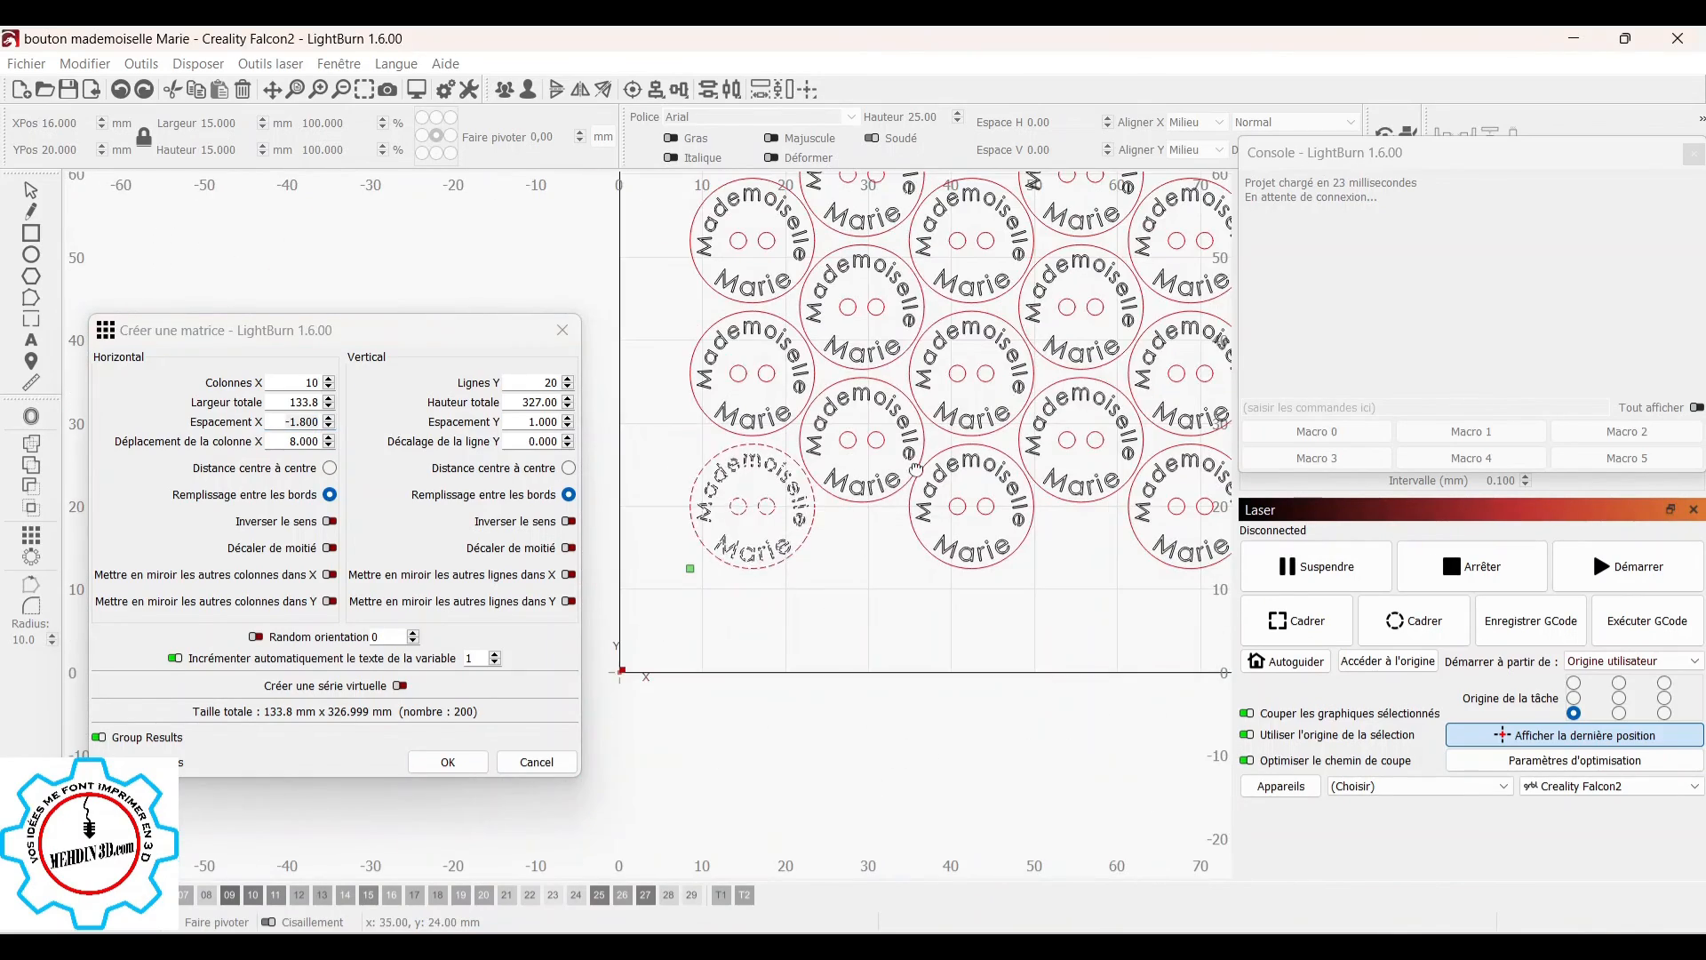
scroll(889, 606, "down", 4)
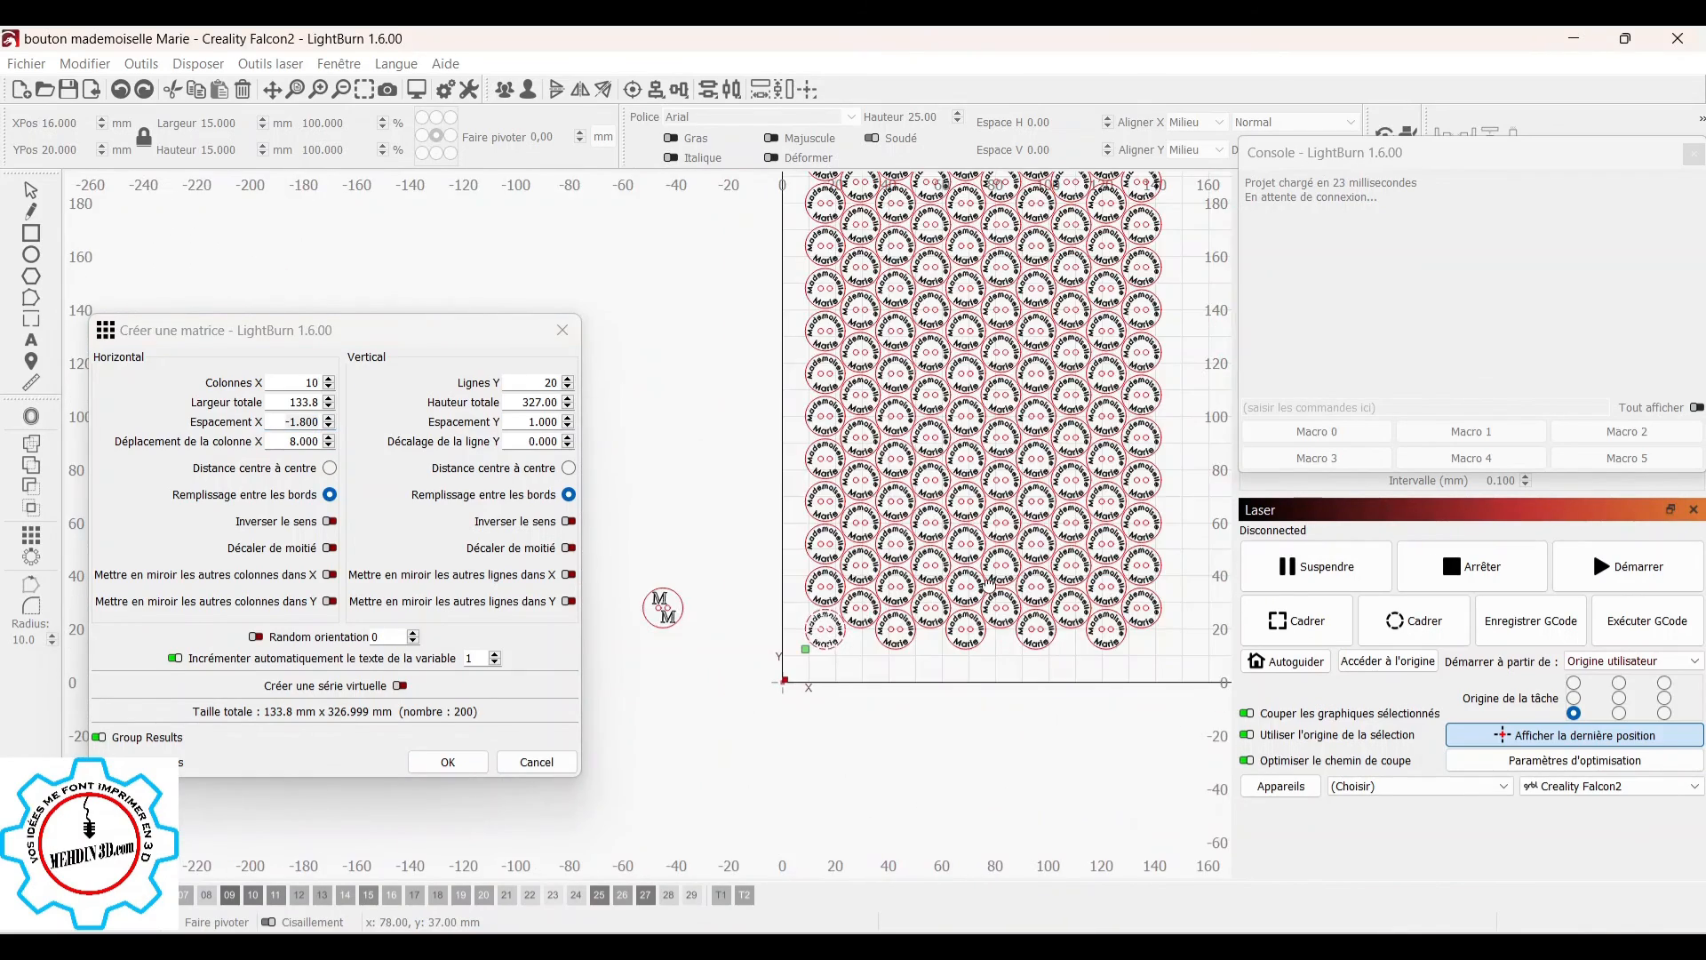
scroll(991, 587, "up", 5)
scroll(1007, 571, "up", 5)
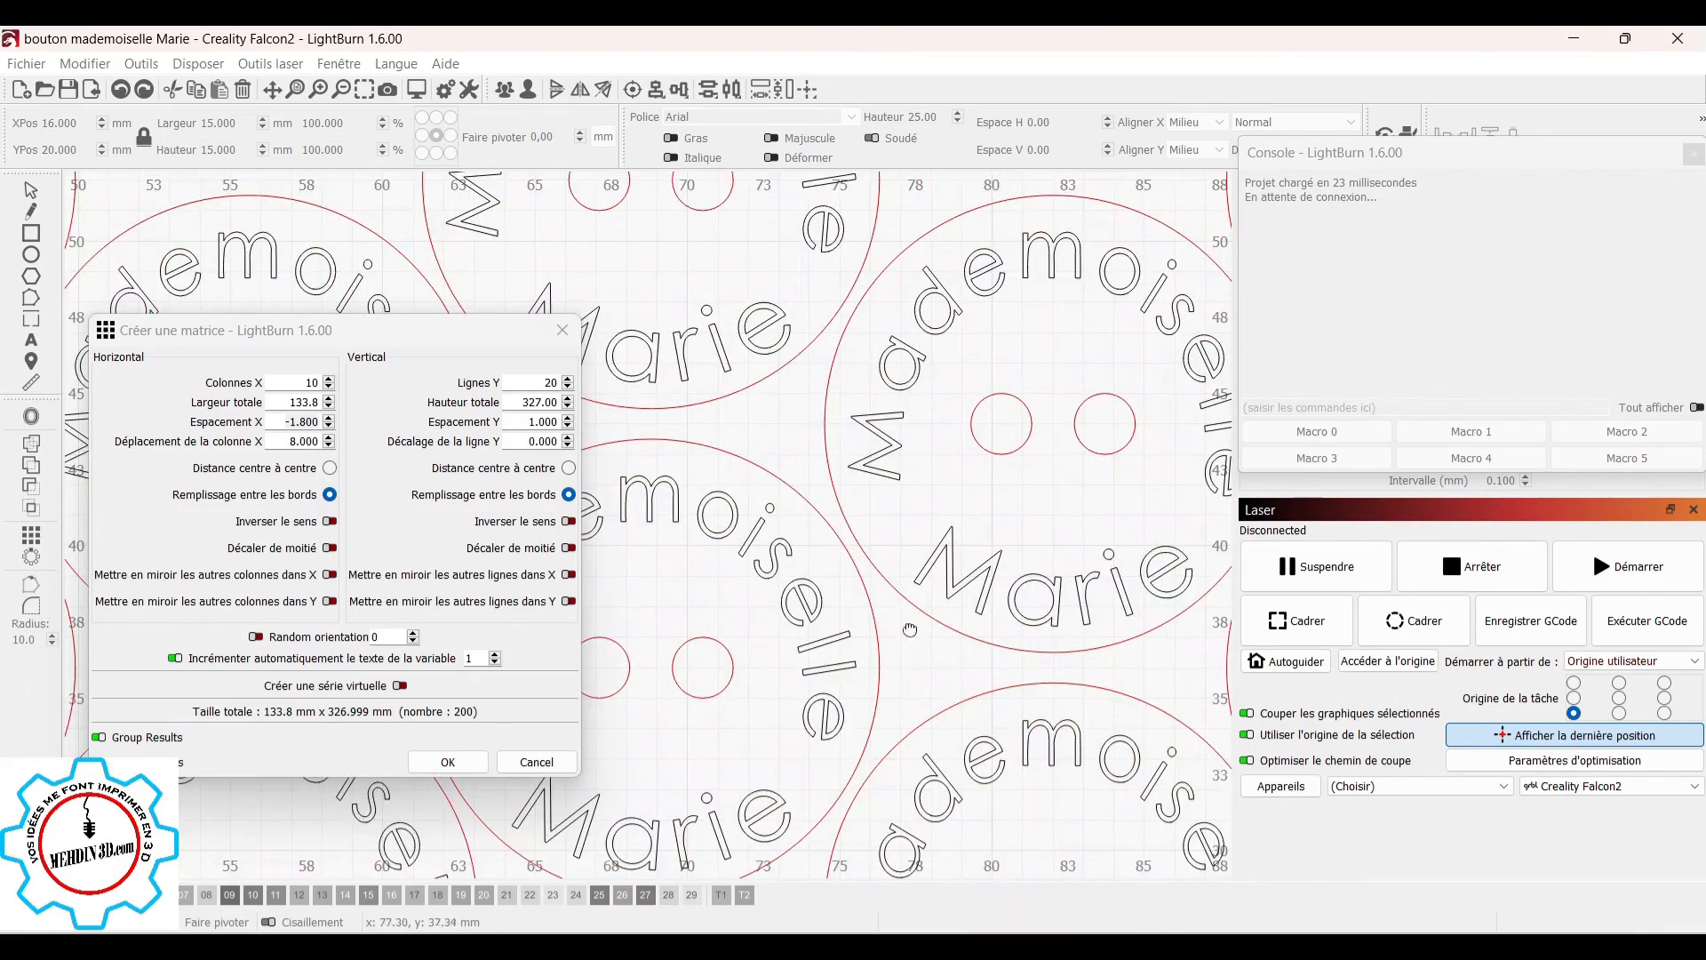
scroll(1110, 666, "up", 2)
scroll(1021, 670, "down", 2)
scroll(1021, 669, "down", 8)
left_click_drag(948, 694, 974, 787)
scroll(913, 553, "up", 2)
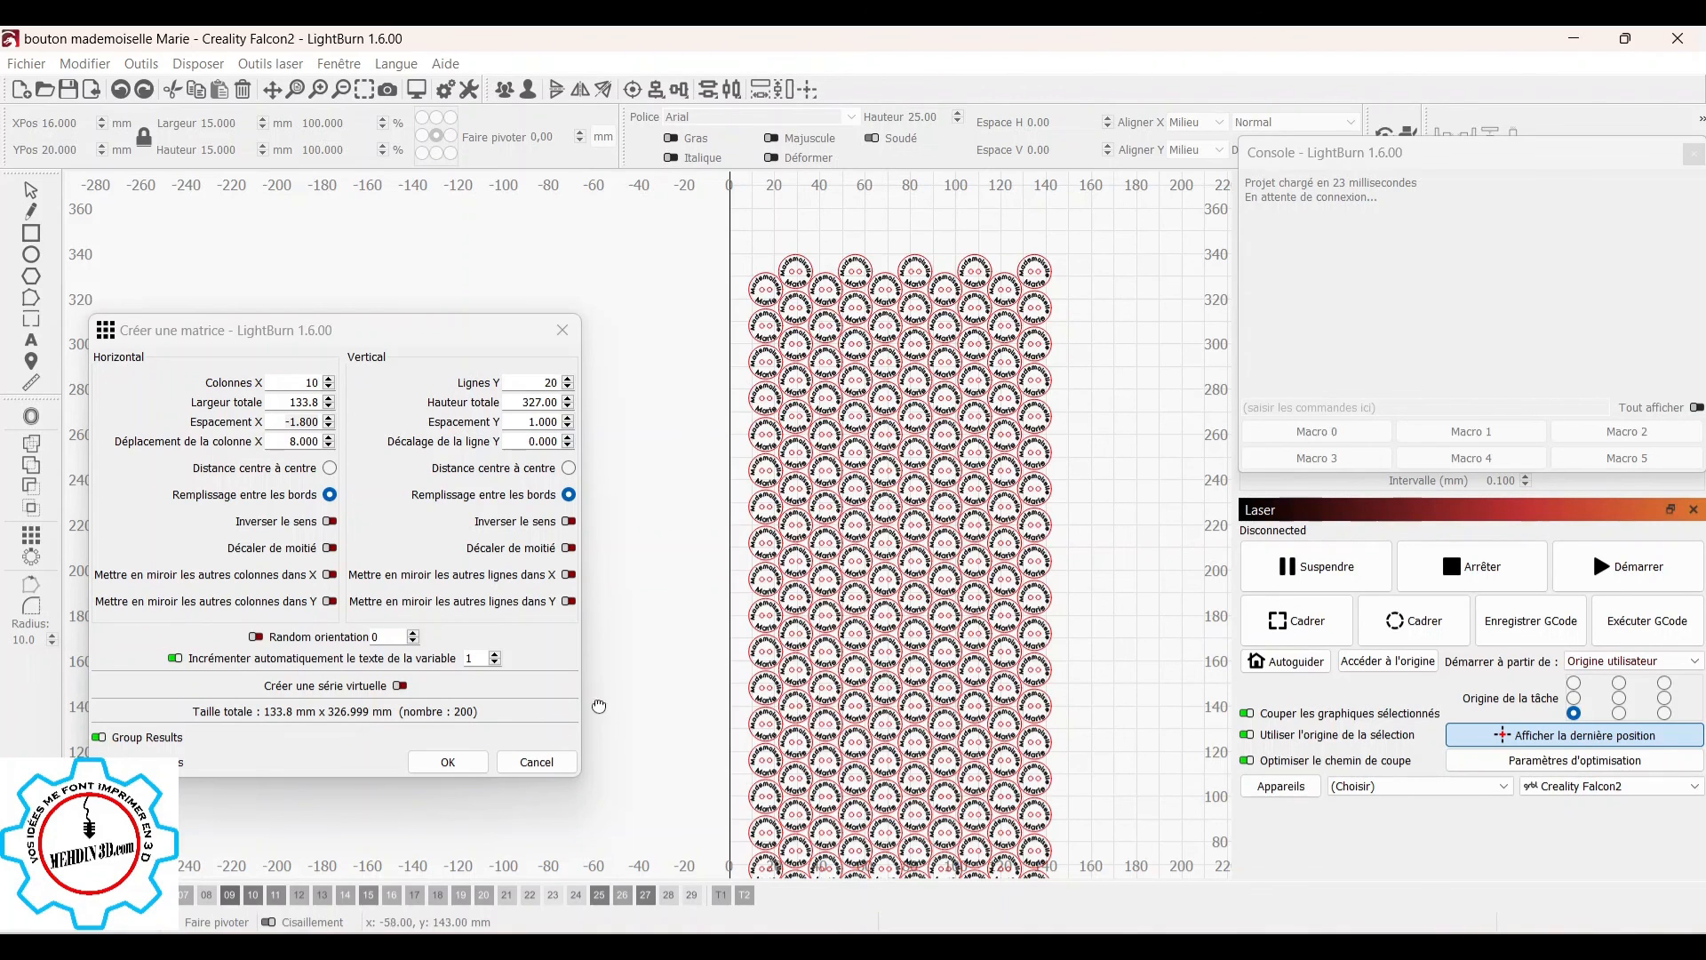
scroll(903, 727, "down", 5)
scroll(901, 728, "up", 5)
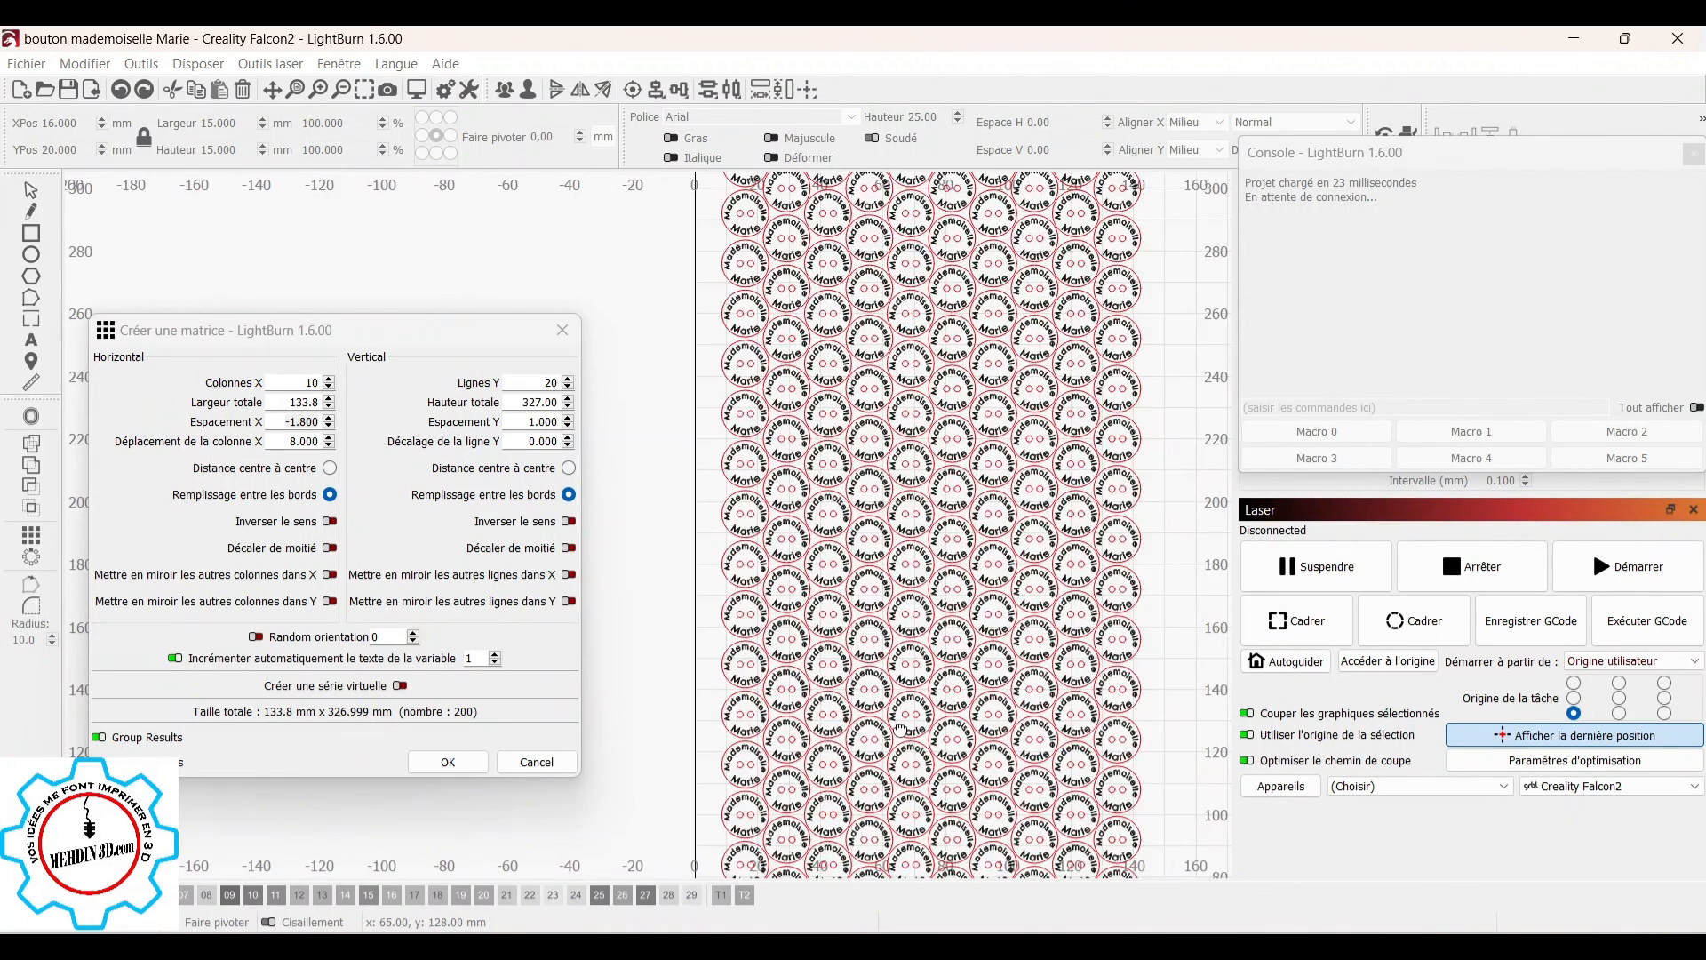
scroll(900, 729, "down", 2)
left_click_drag(900, 729, 917, 562)
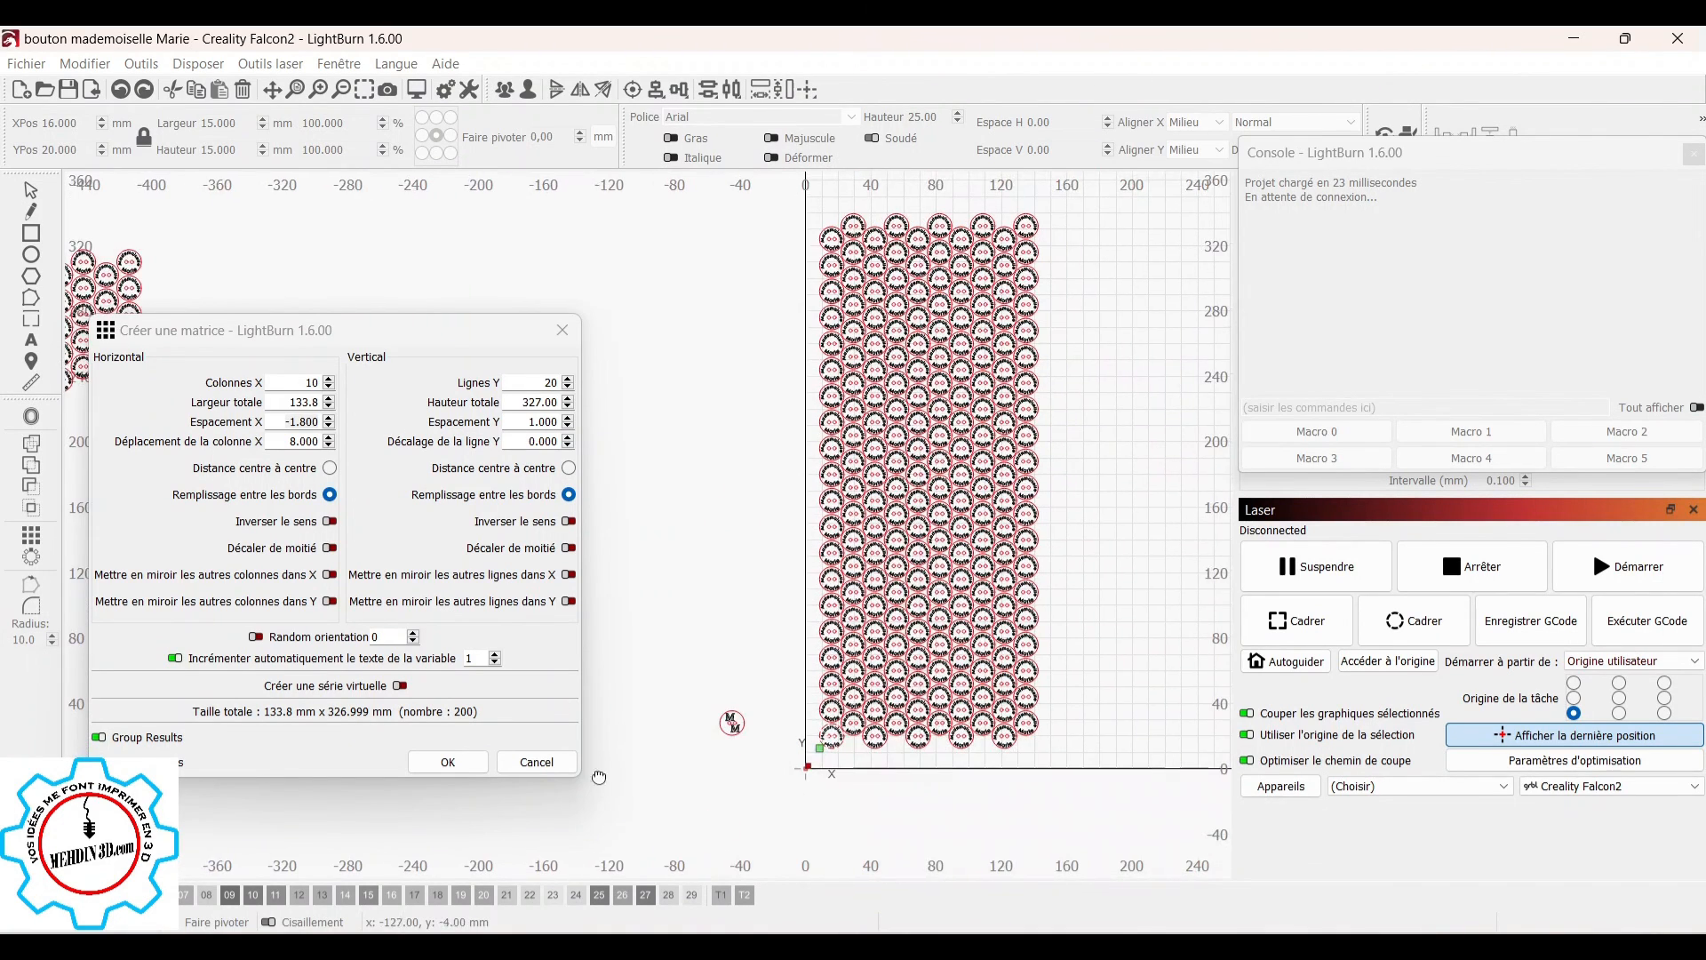
left_click(538, 767)
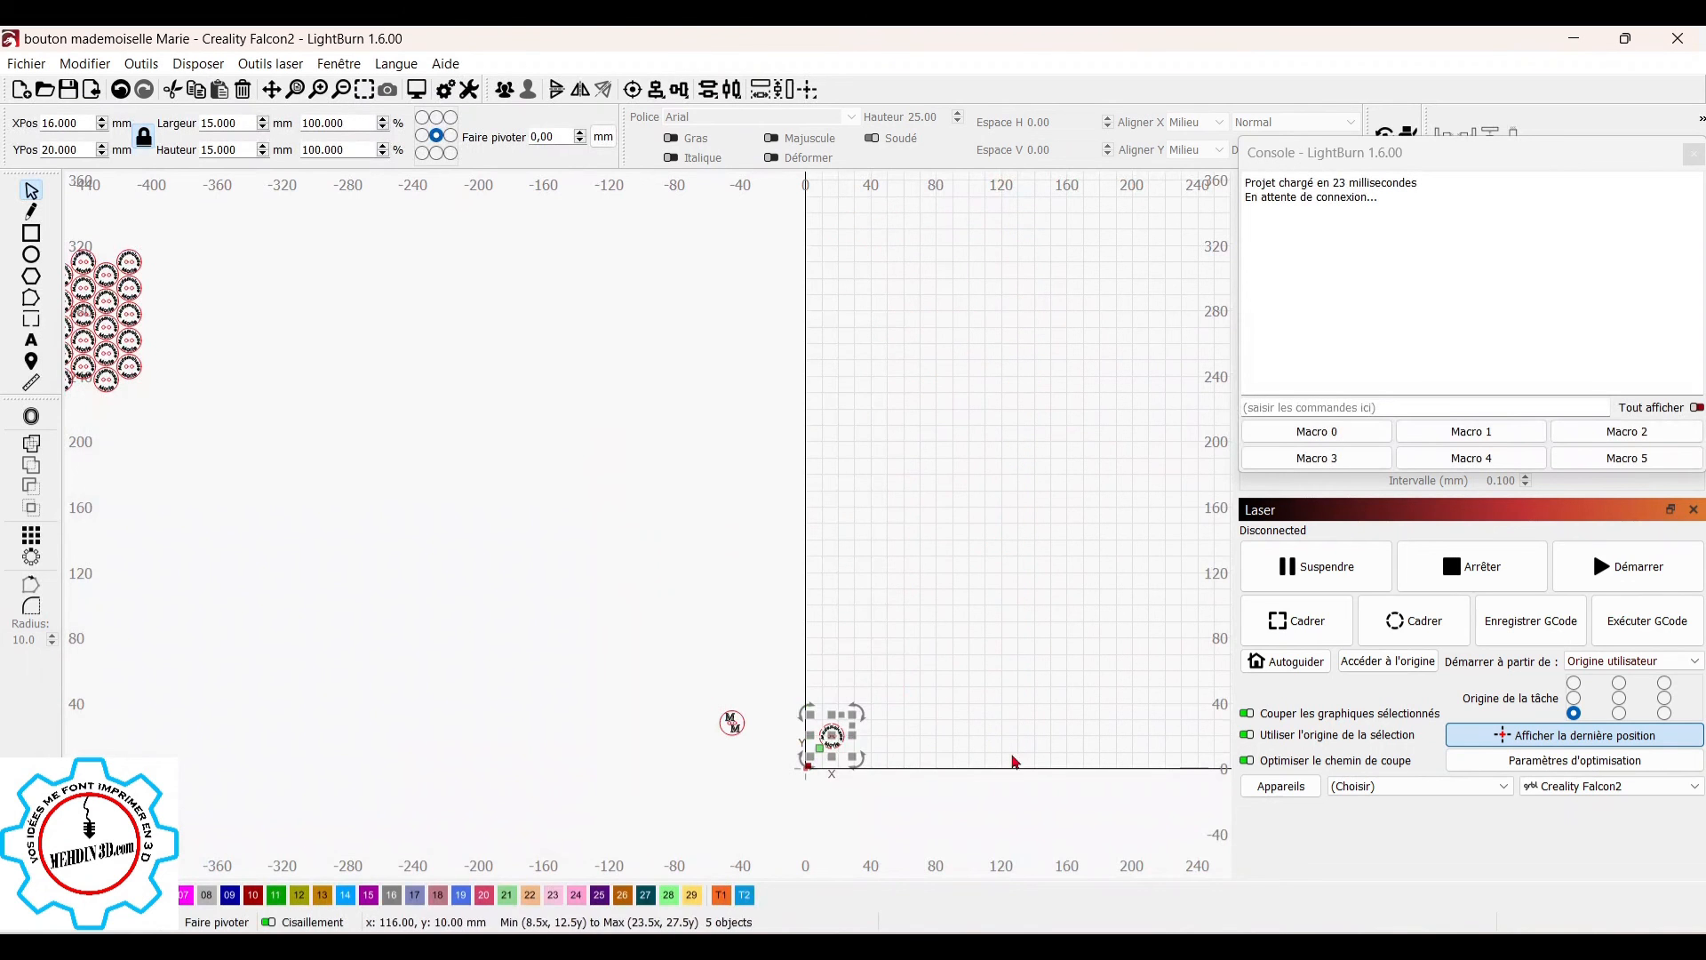
scroll(838, 773, "up", 5)
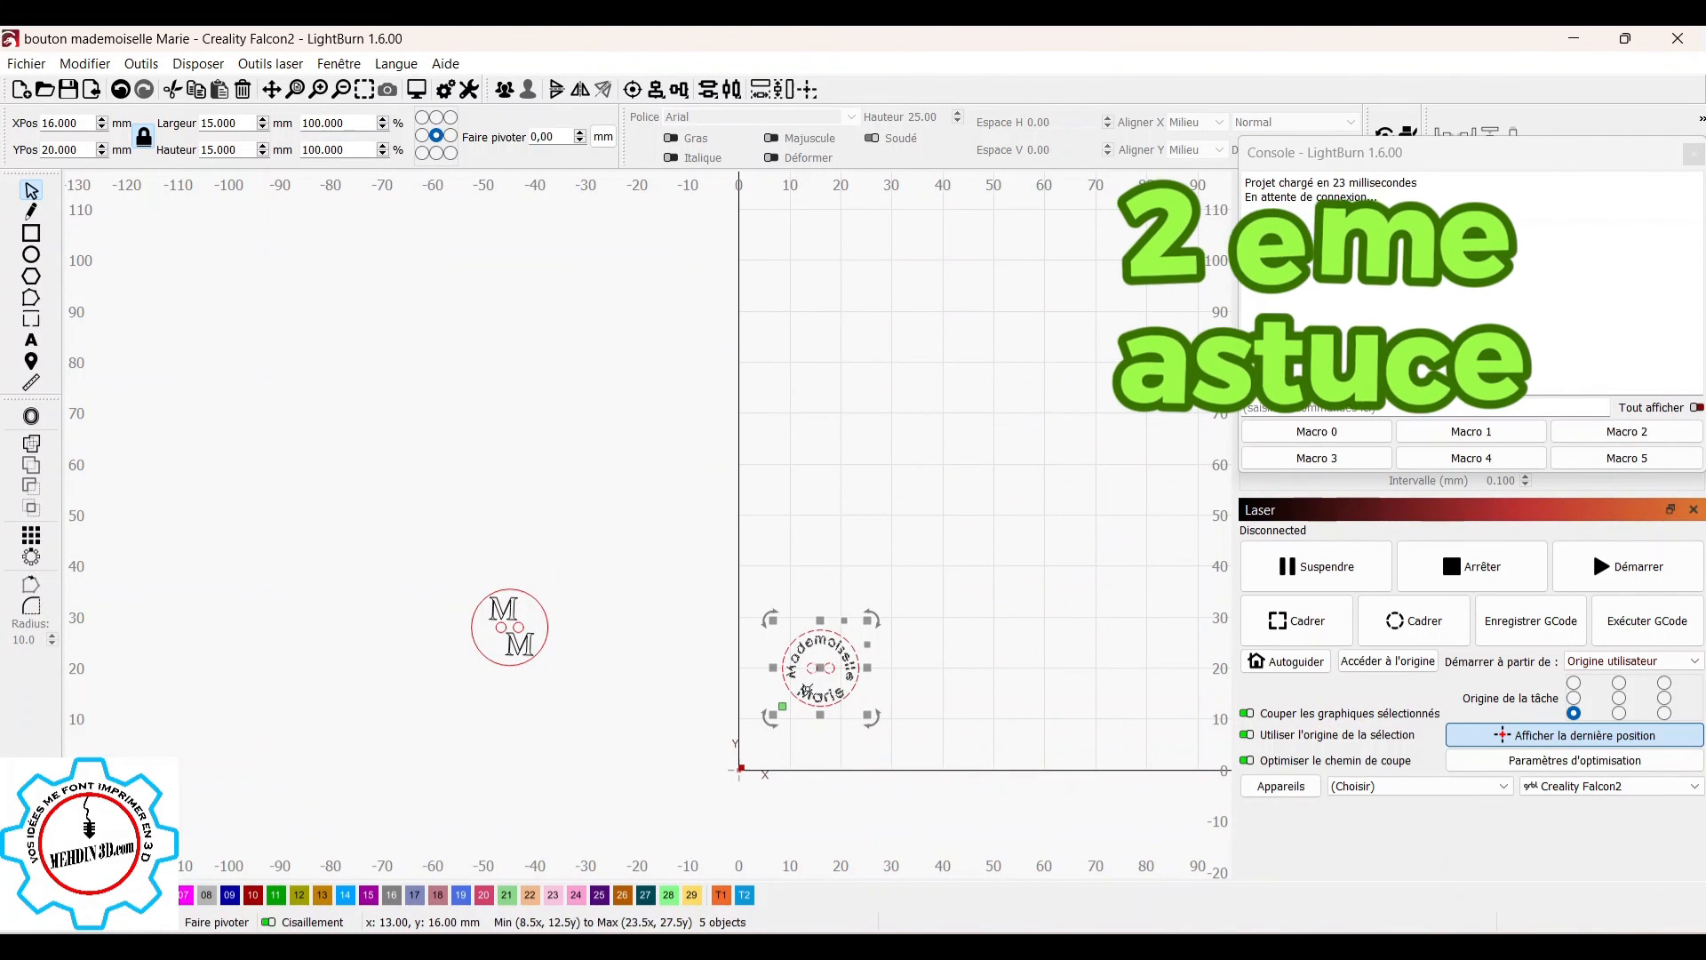
left_click(30, 537)
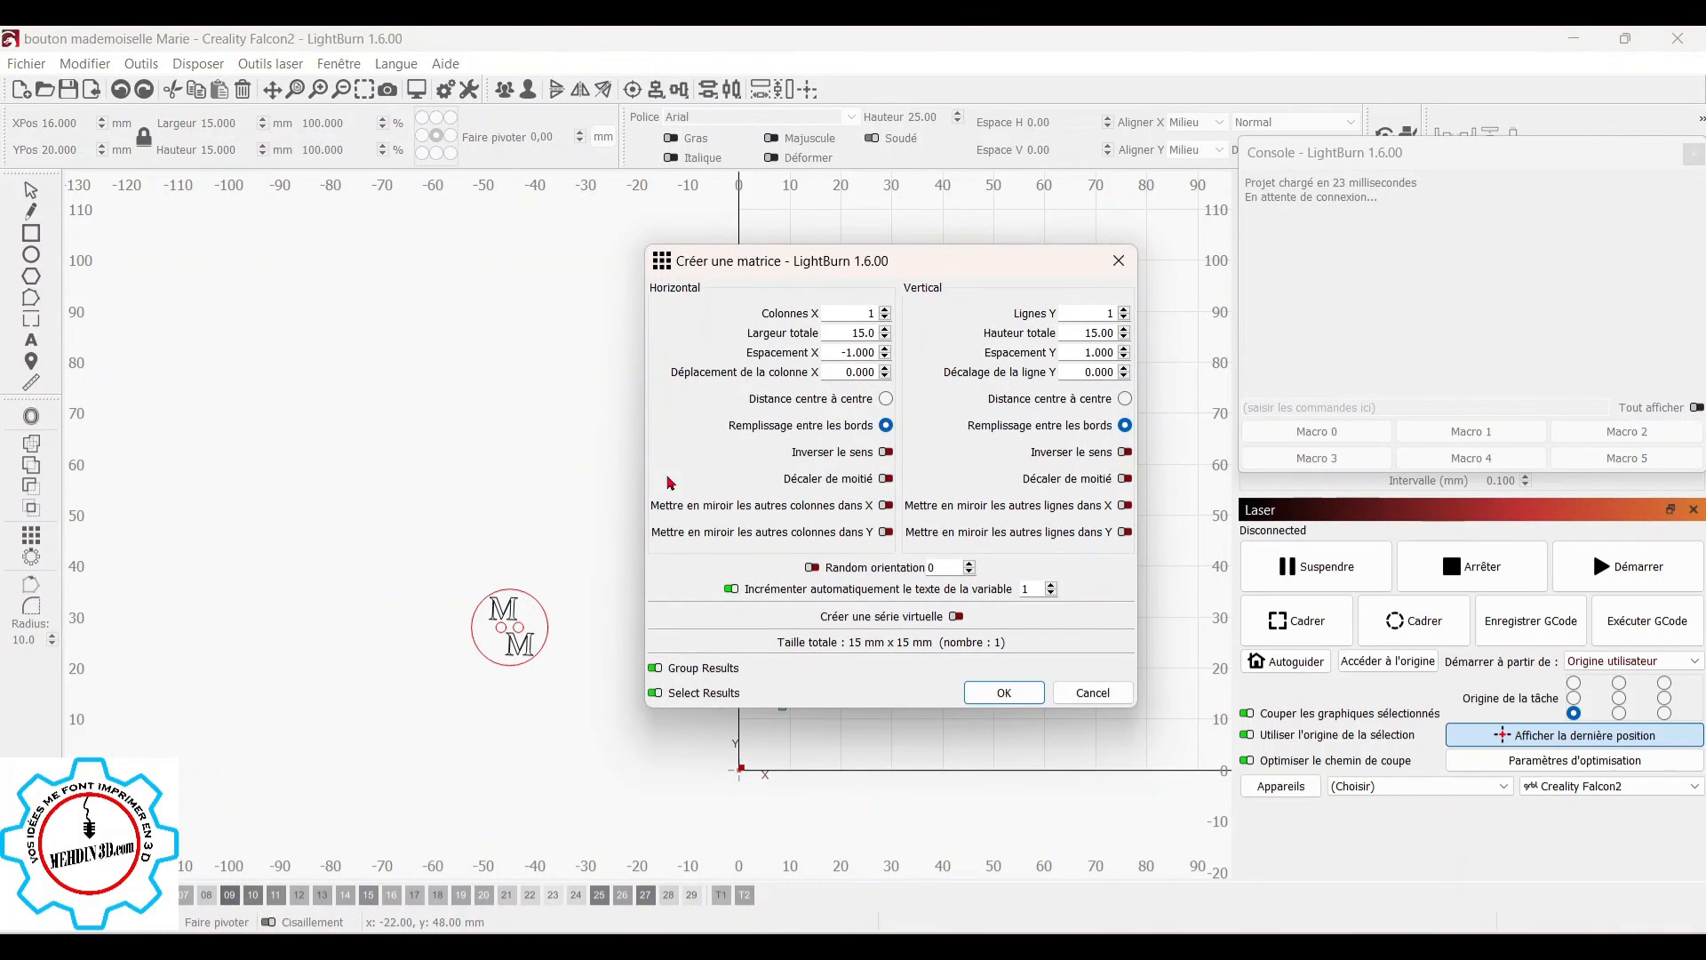
left_click_drag(985, 270, 542, 345)
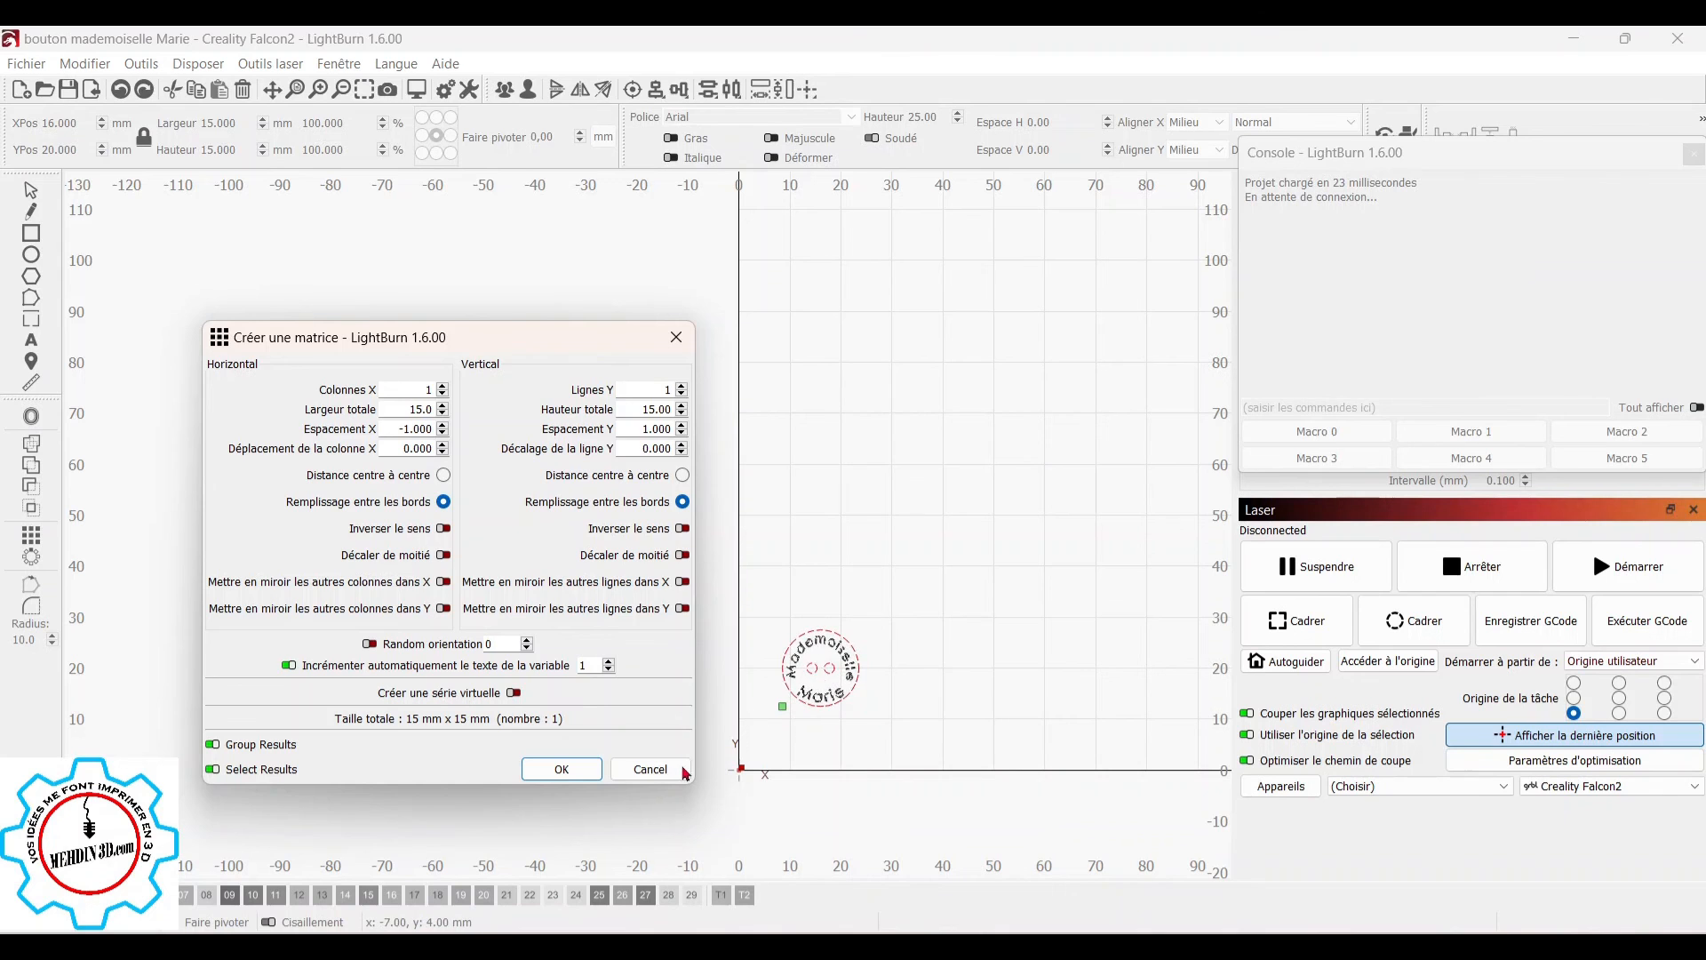
left_click(651, 769)
Step: Move the button to the work area's origin corner, centred at X 8, Y 9 mm, and array it across a total width of 400 mm
left_click_drag(818, 671, 785, 730)
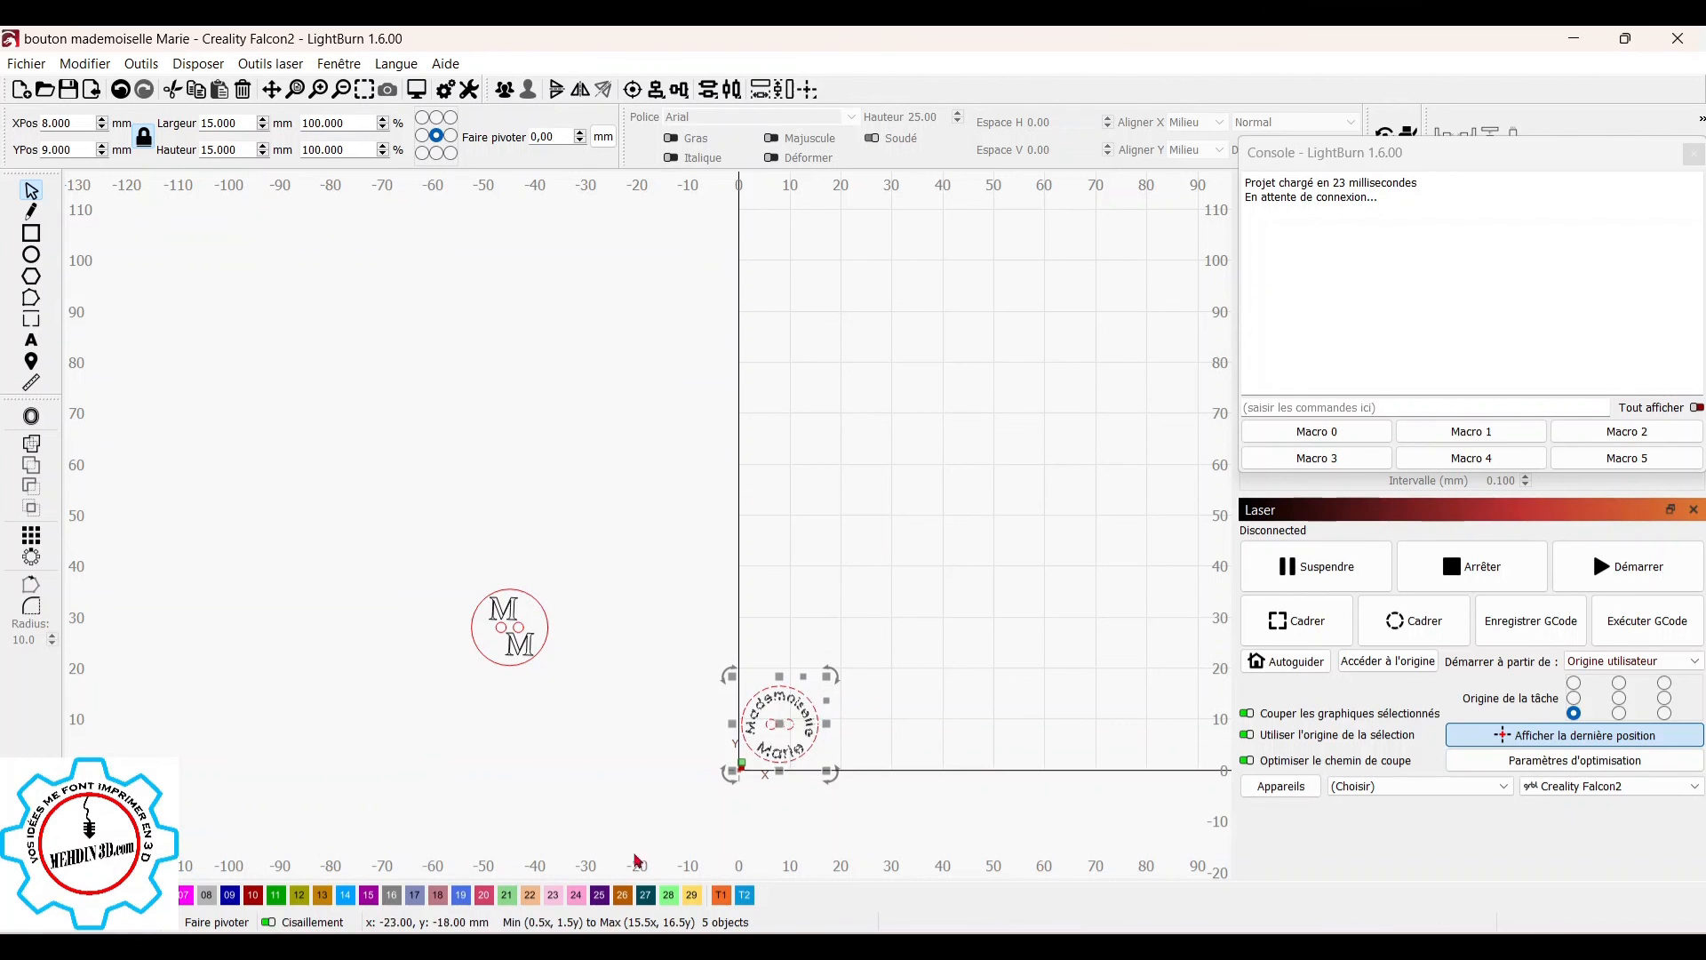
left_click(31, 535)
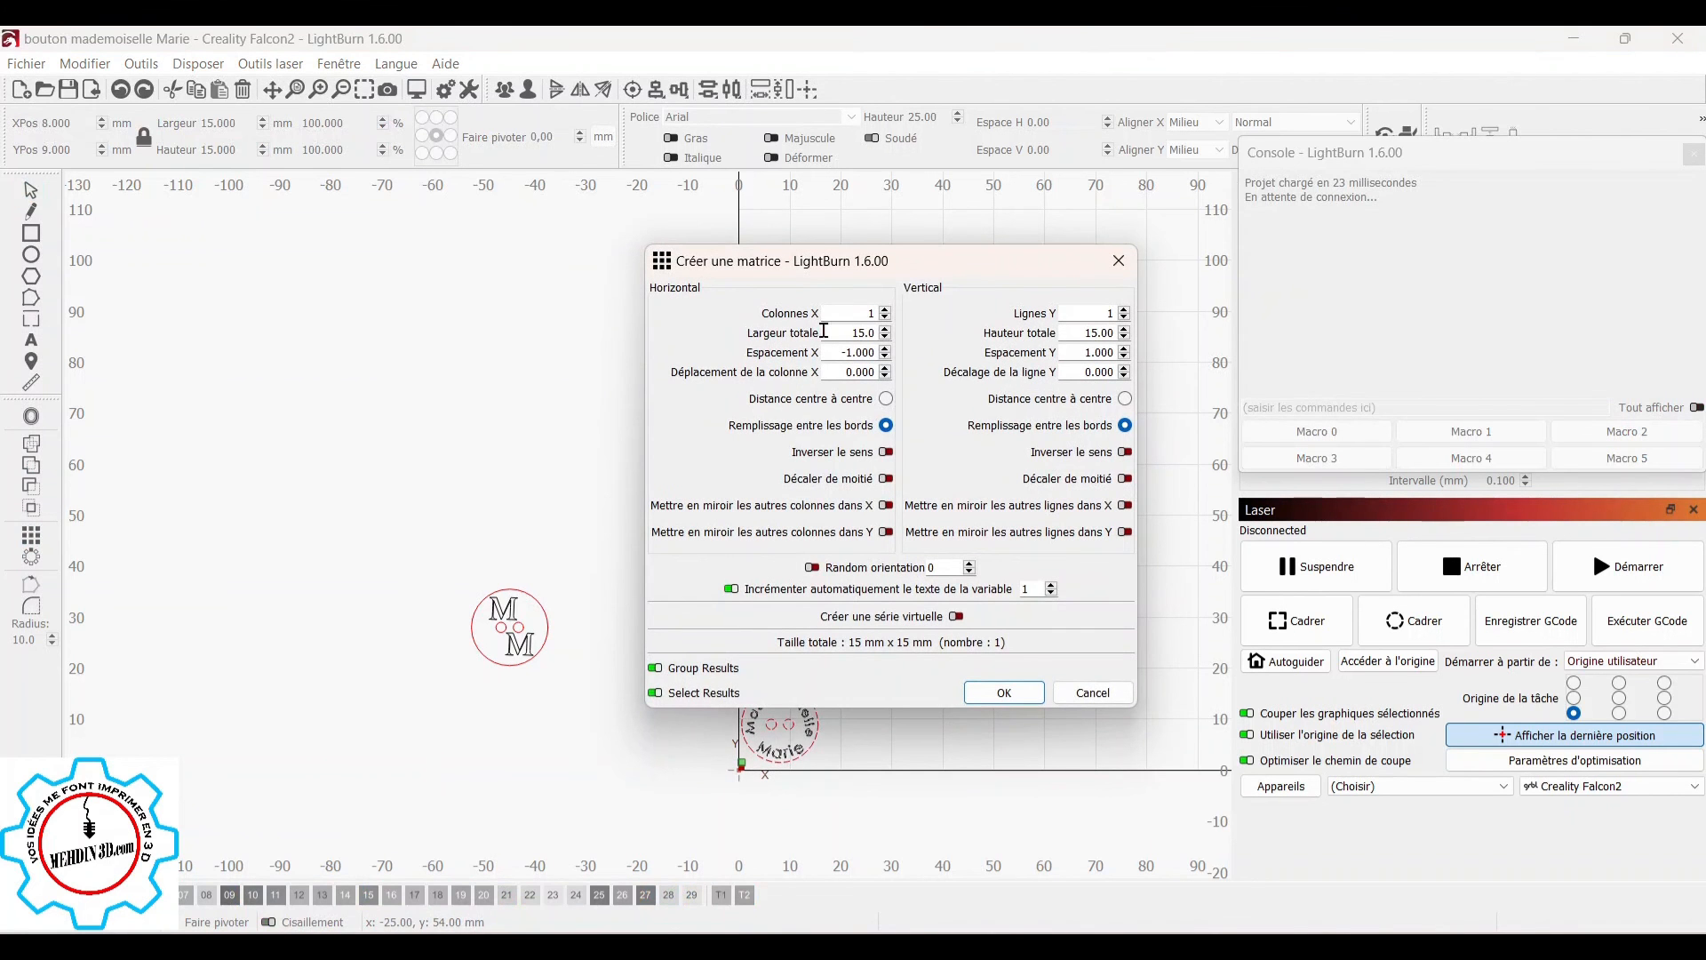
left_click_drag(937, 268, 460, 367)
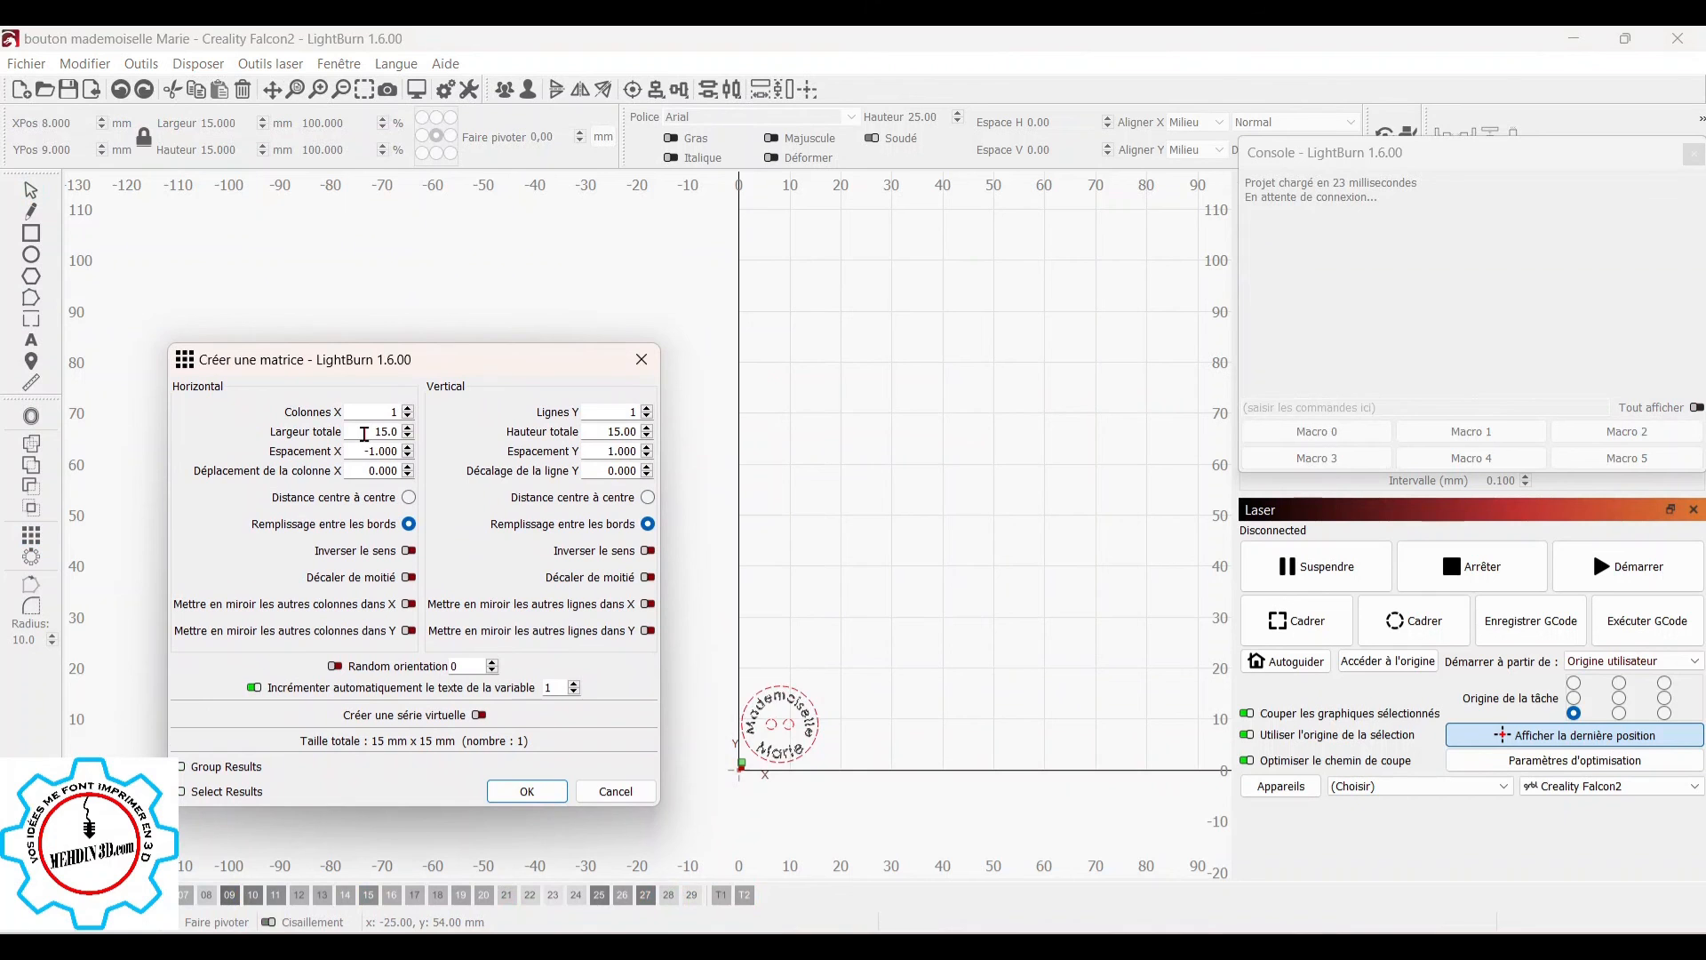
left_click_drag(365, 434, 397, 434)
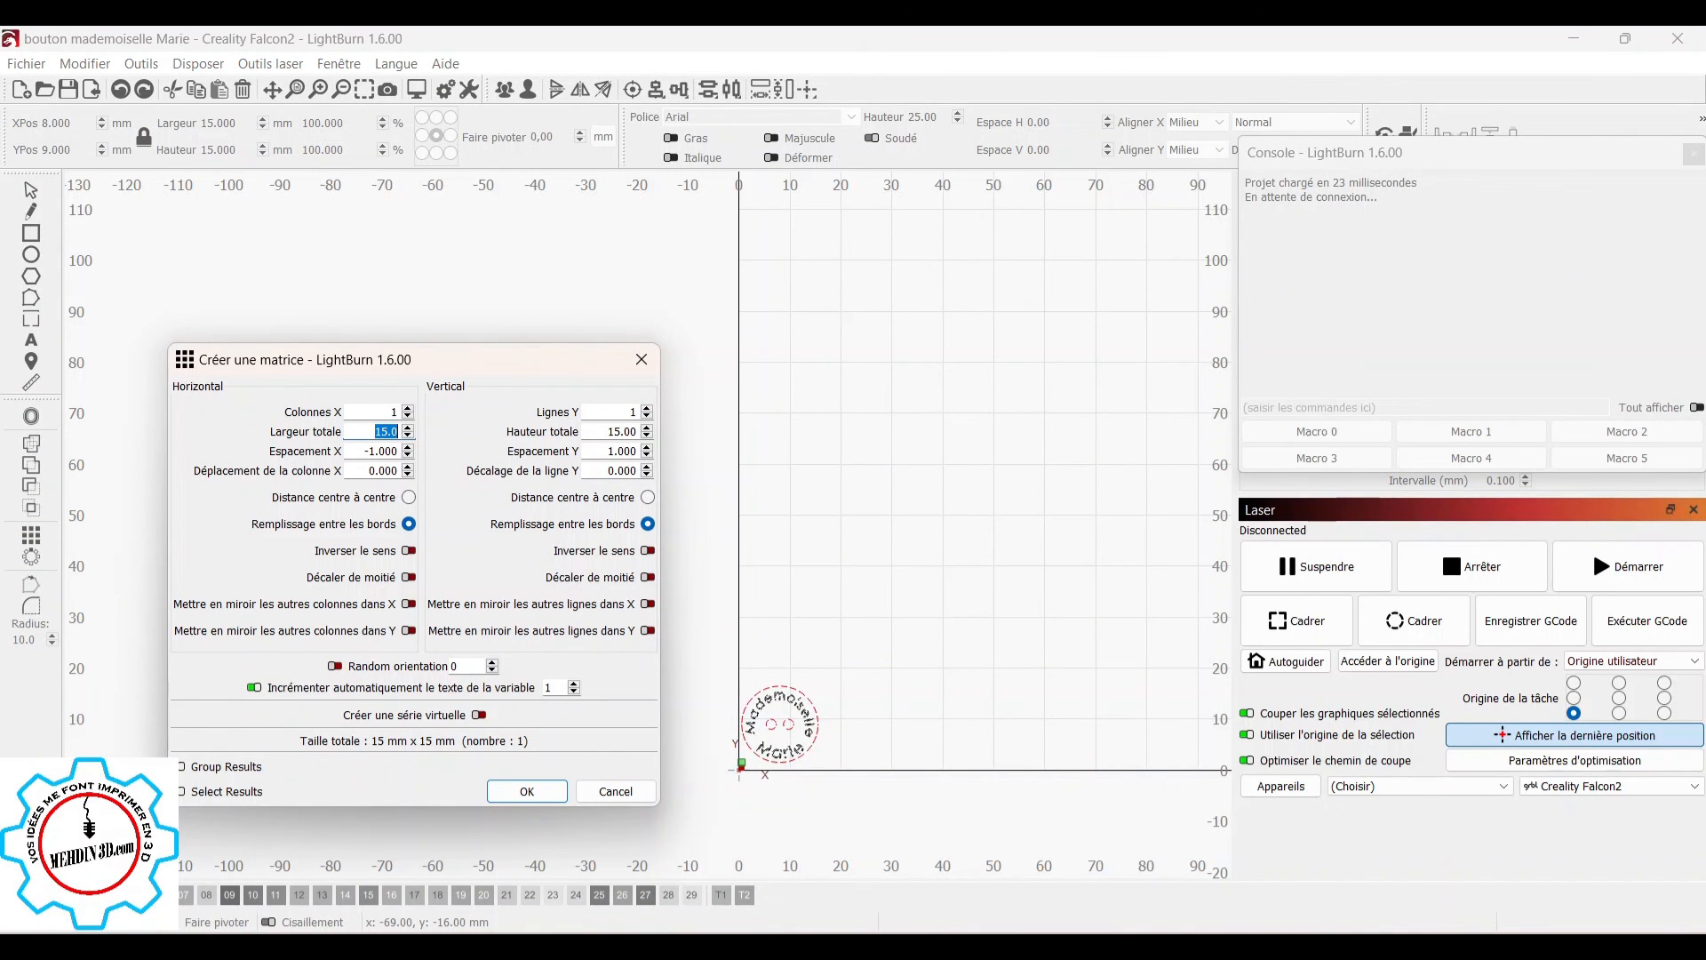
type("400")
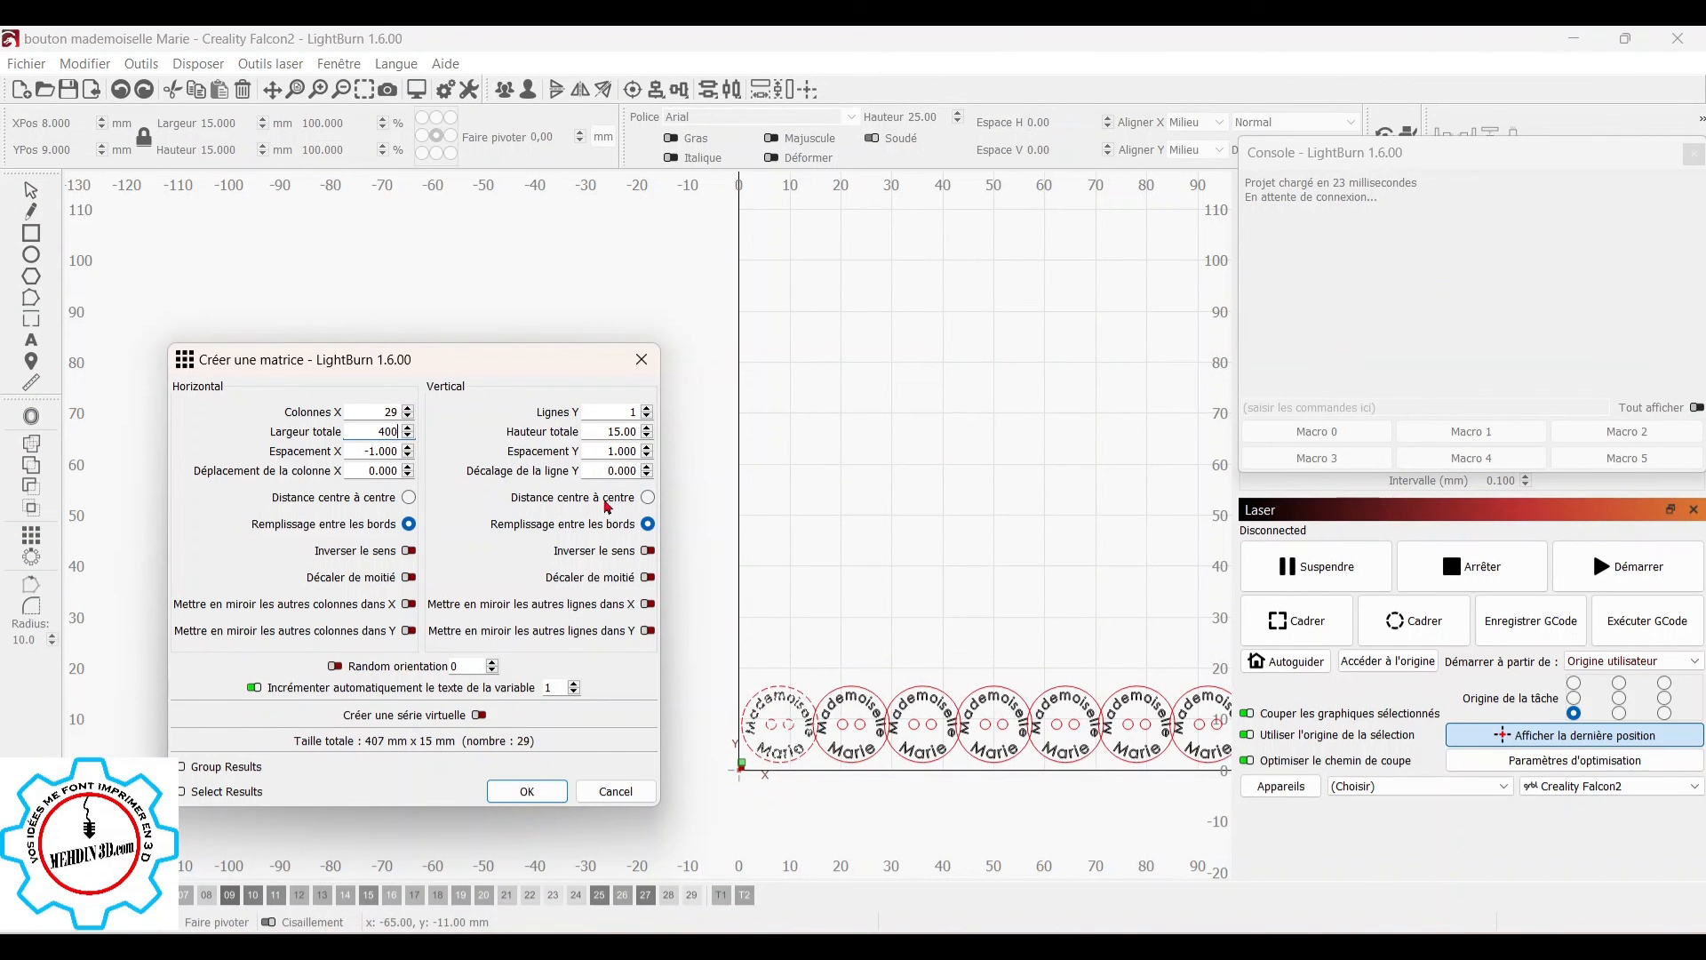
Step: Set the array's horizontal spacing to 1 mm so the buttons in the row do not overlap
scroll(923, 726, "up", 3)
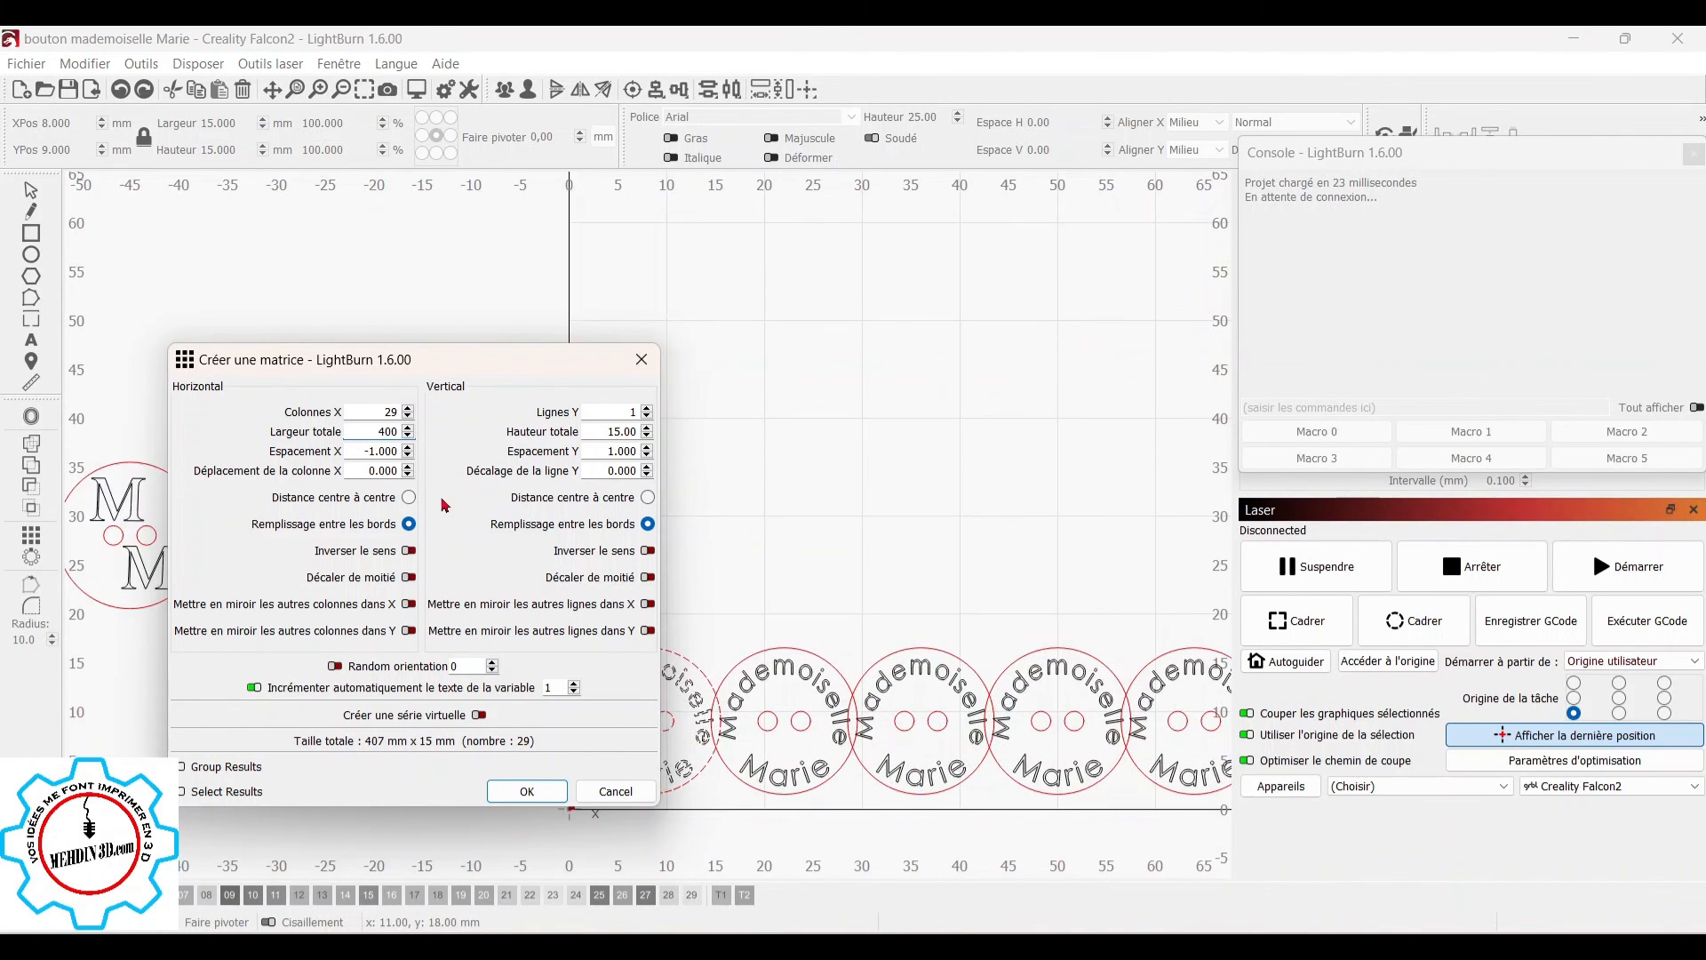
left_click(408, 448)
left_click(408, 448)
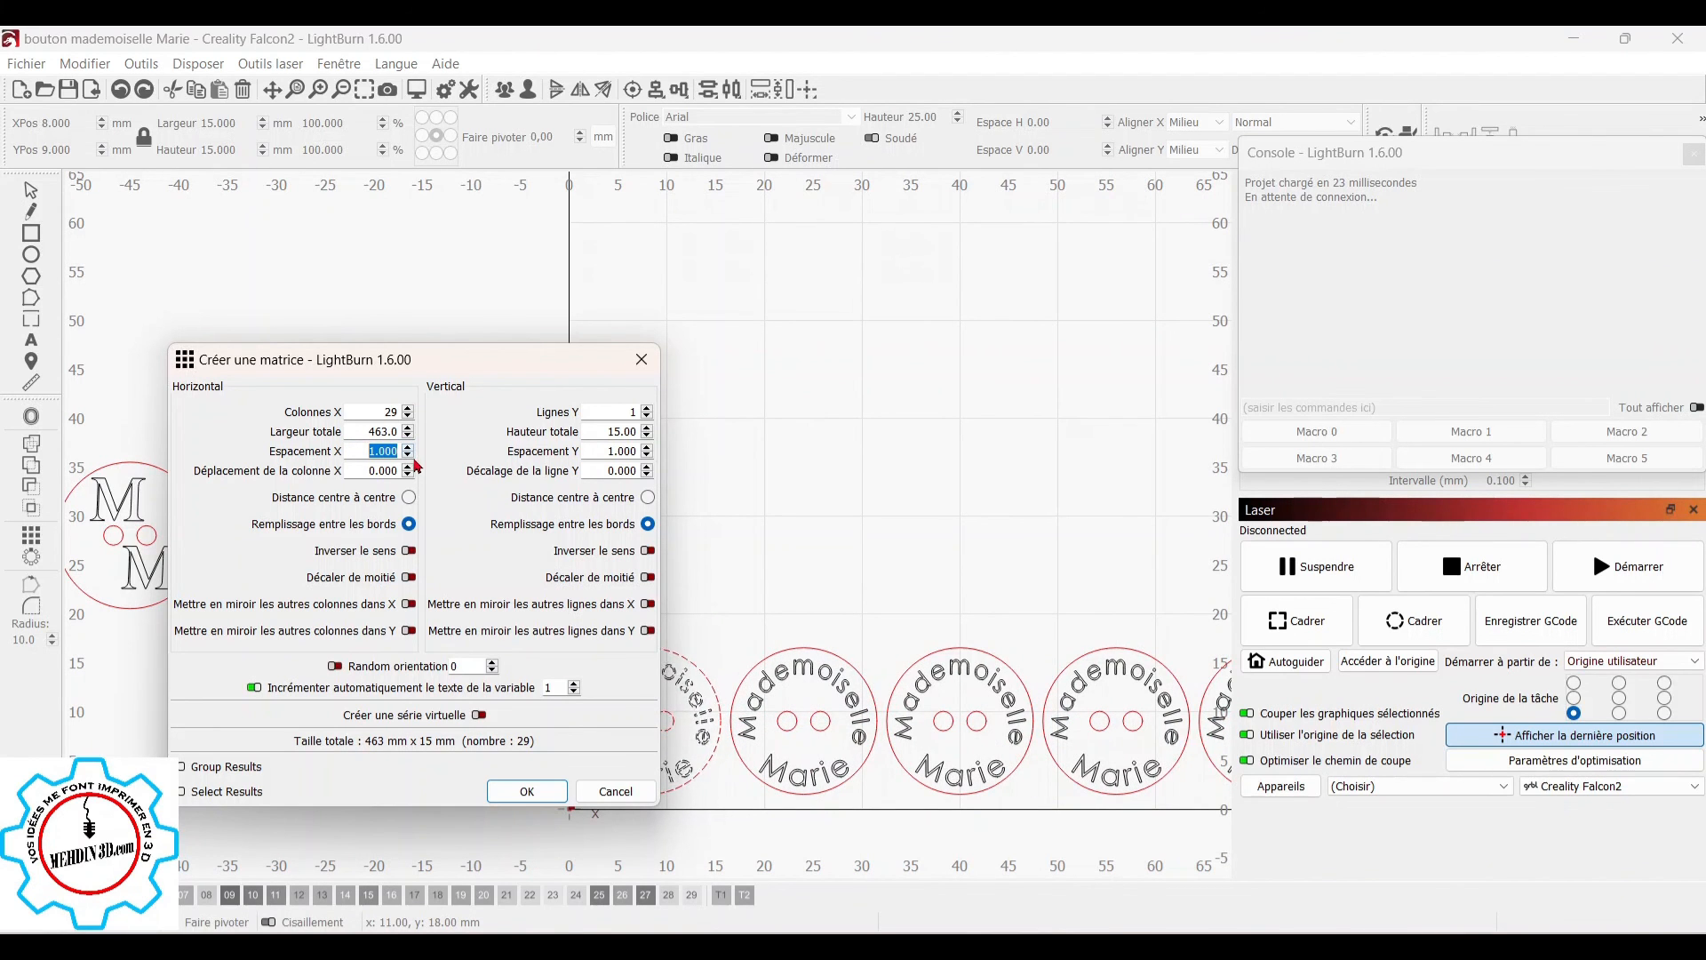
left_click(407, 456)
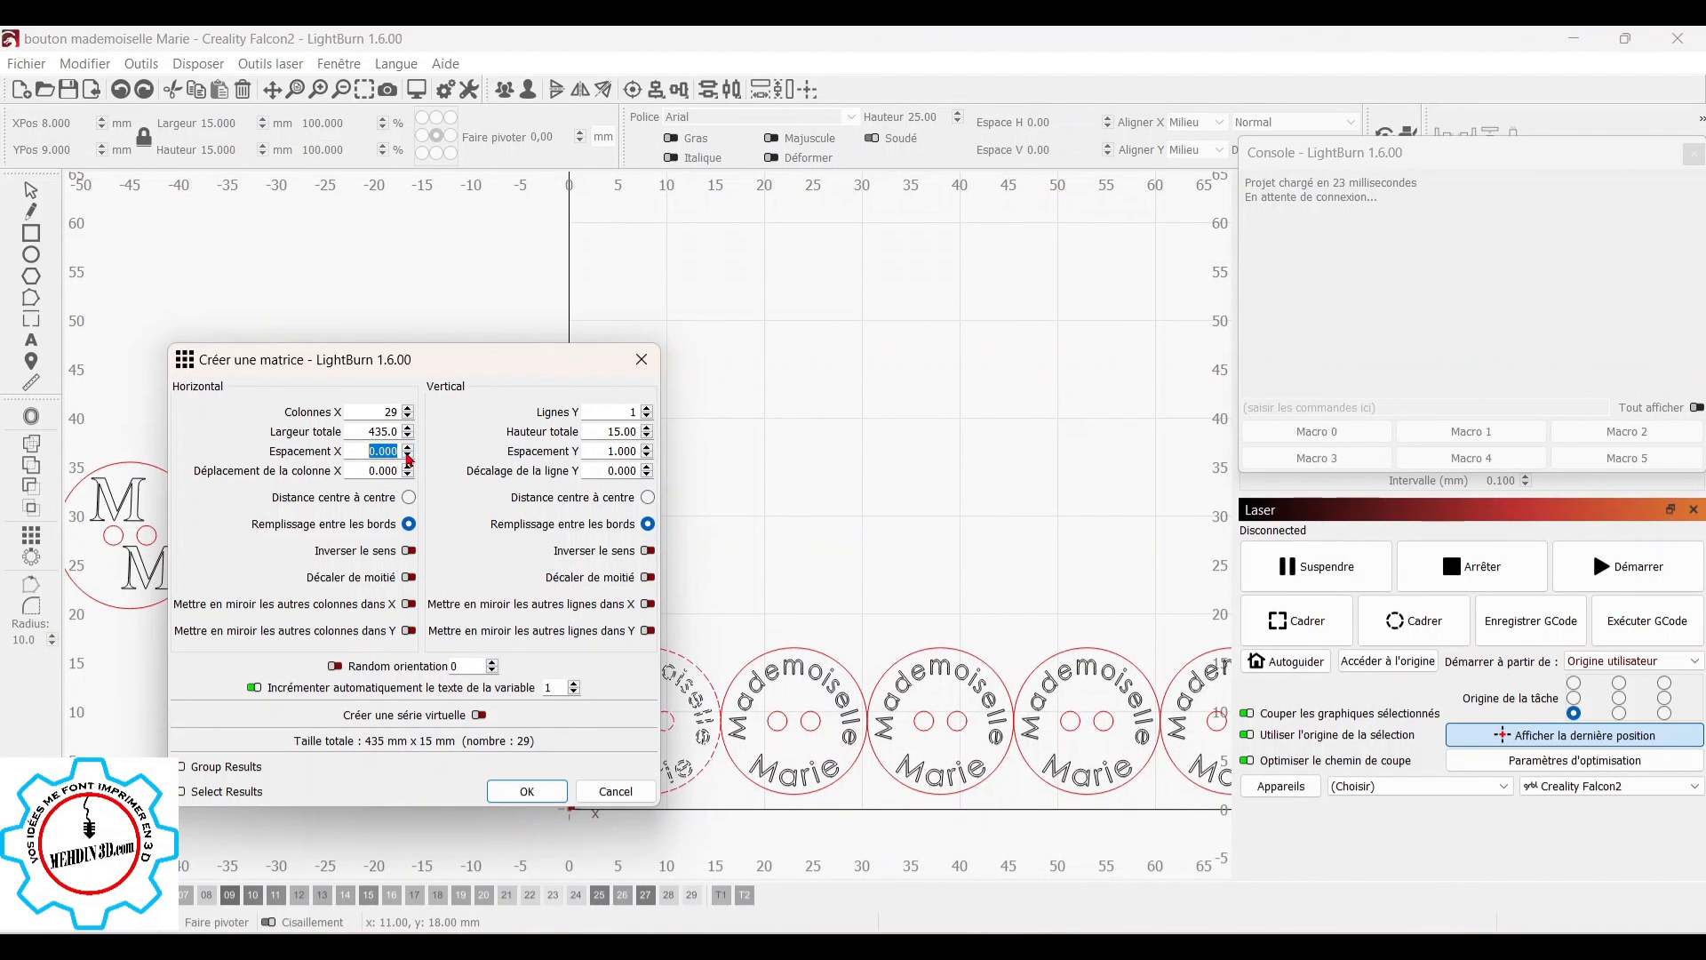
left_click(408, 447)
Step: Set the array's total height to 400 mm and create the button grid
left_click(635, 414)
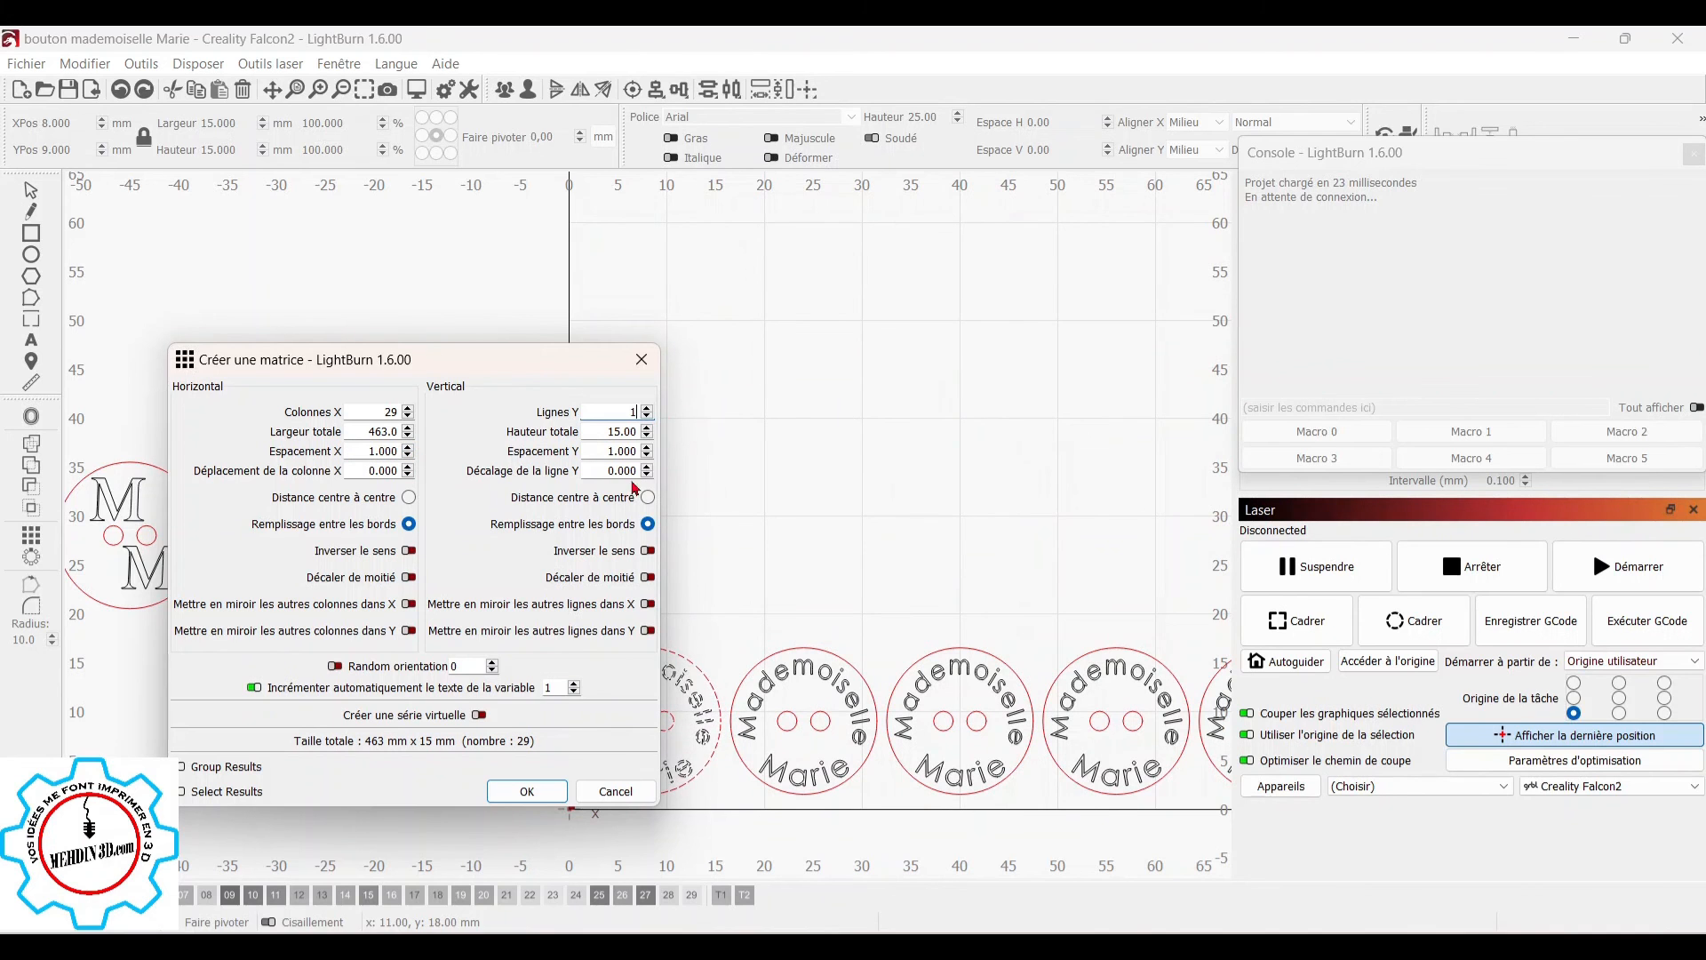
left_click_drag(600, 434, 662, 435)
type("400")
scroll(816, 480, "down", 10)
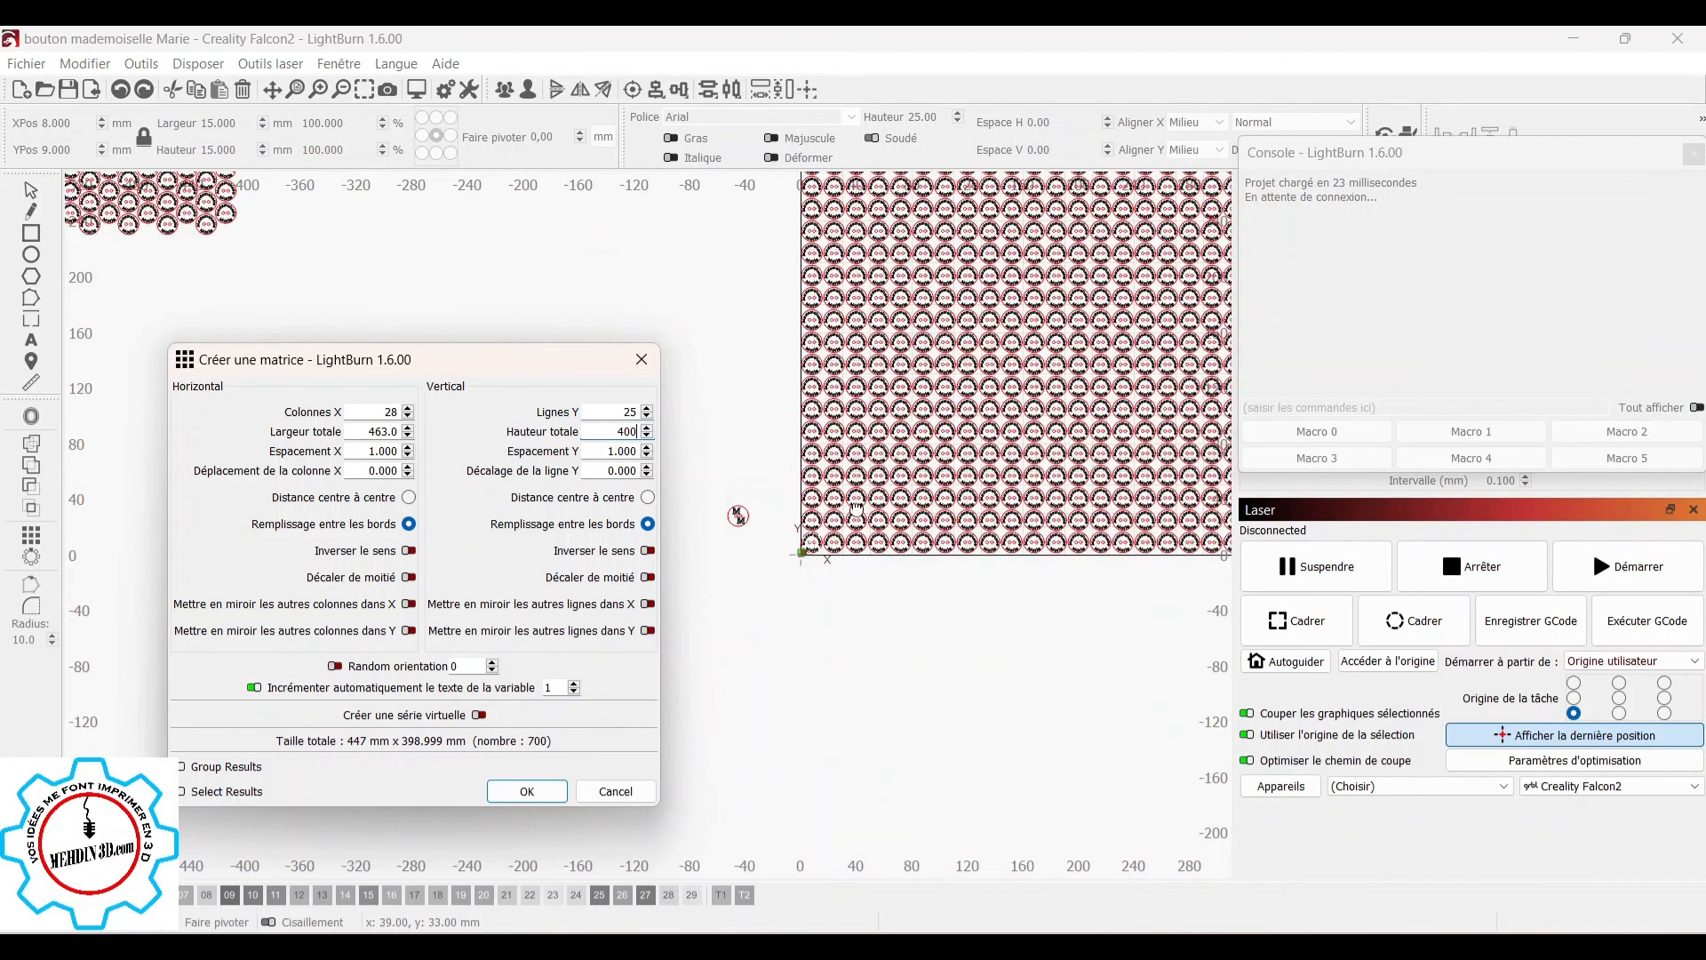
scroll(840, 549, "up", 2)
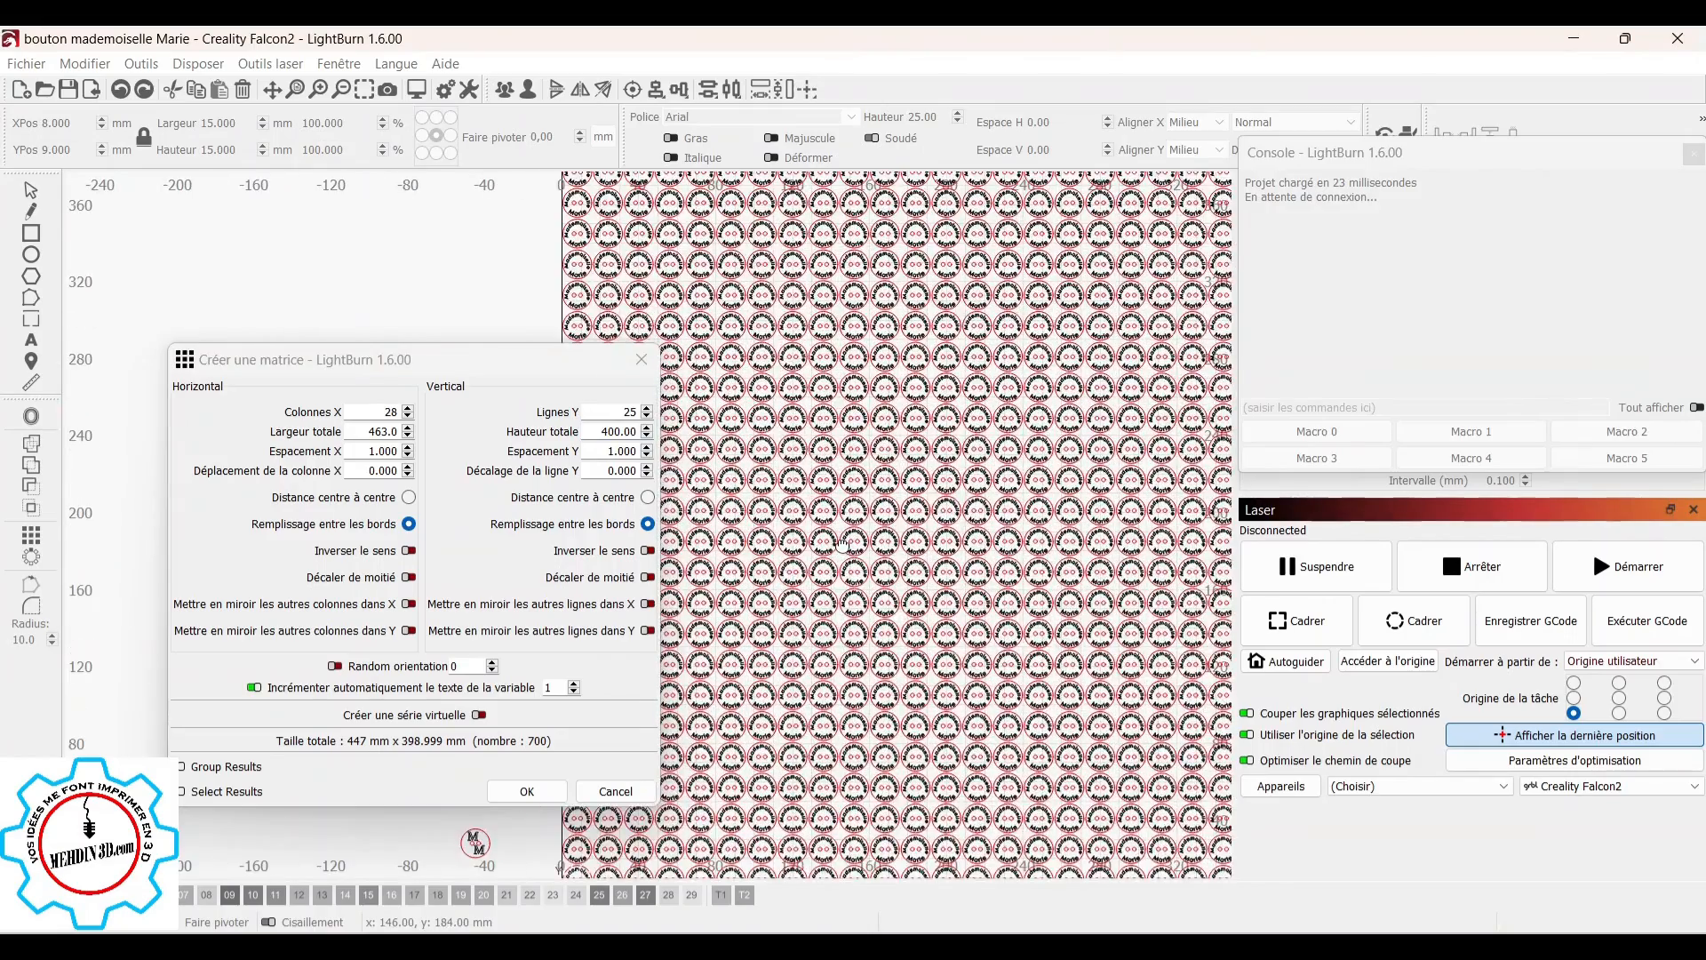
scroll(889, 570, "up", 4)
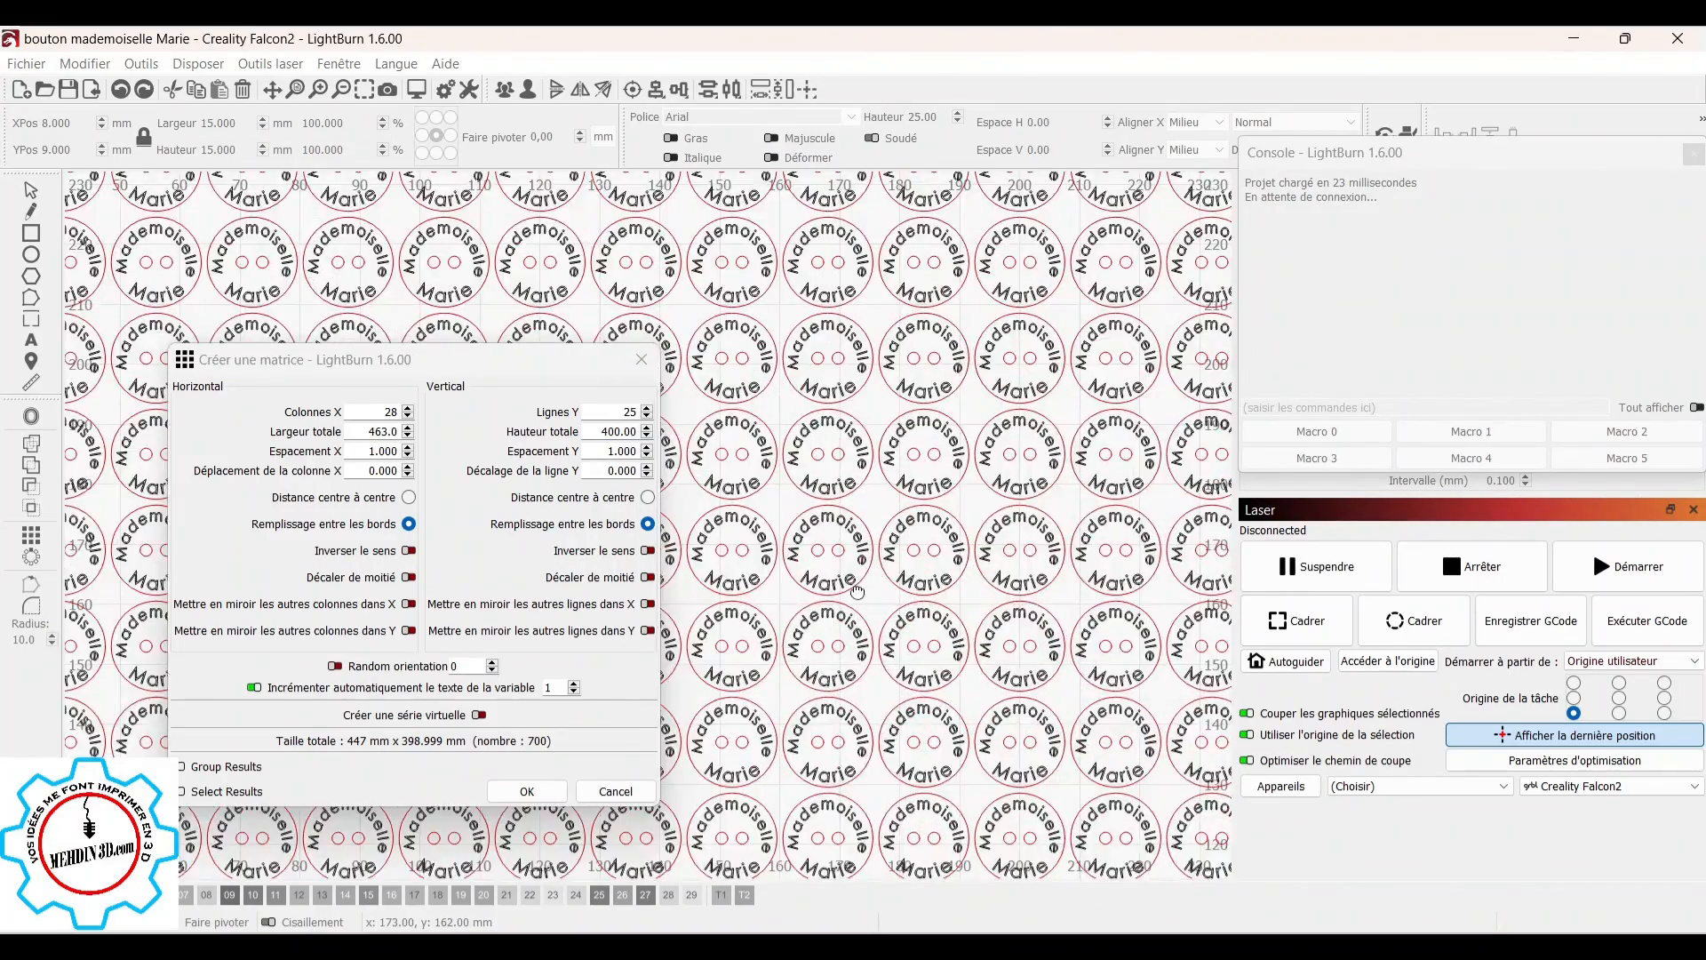
scroll(849, 589, "down", 3)
scroll(844, 593, "down", 2)
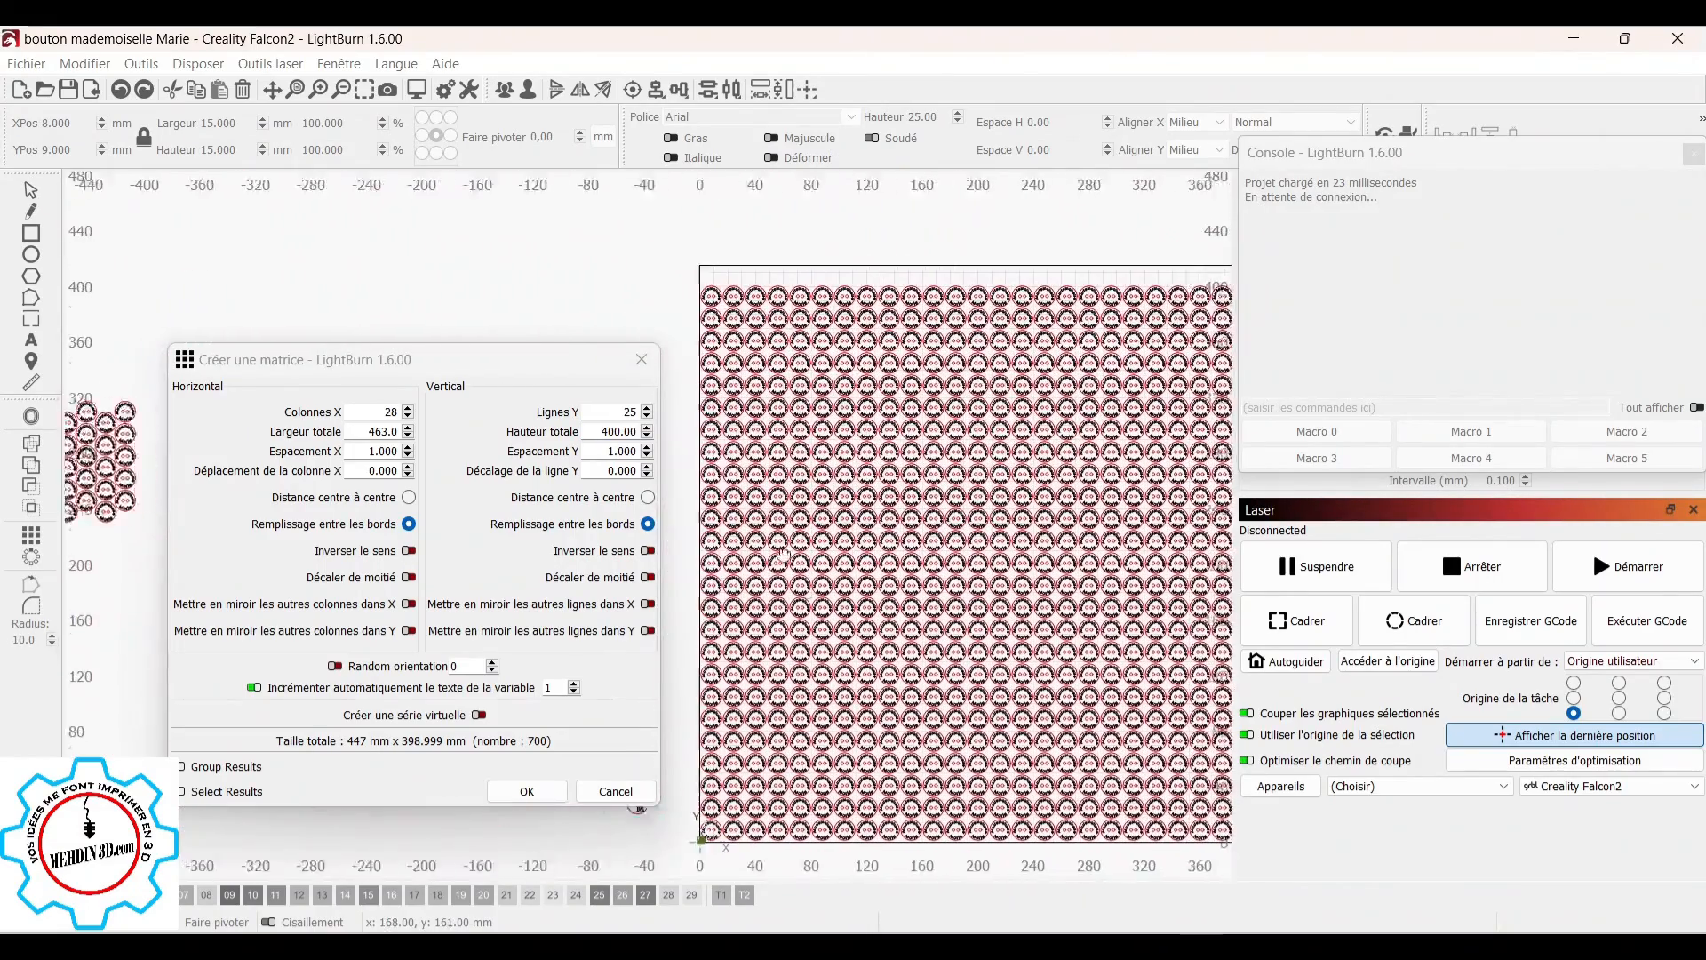
left_click(529, 790)
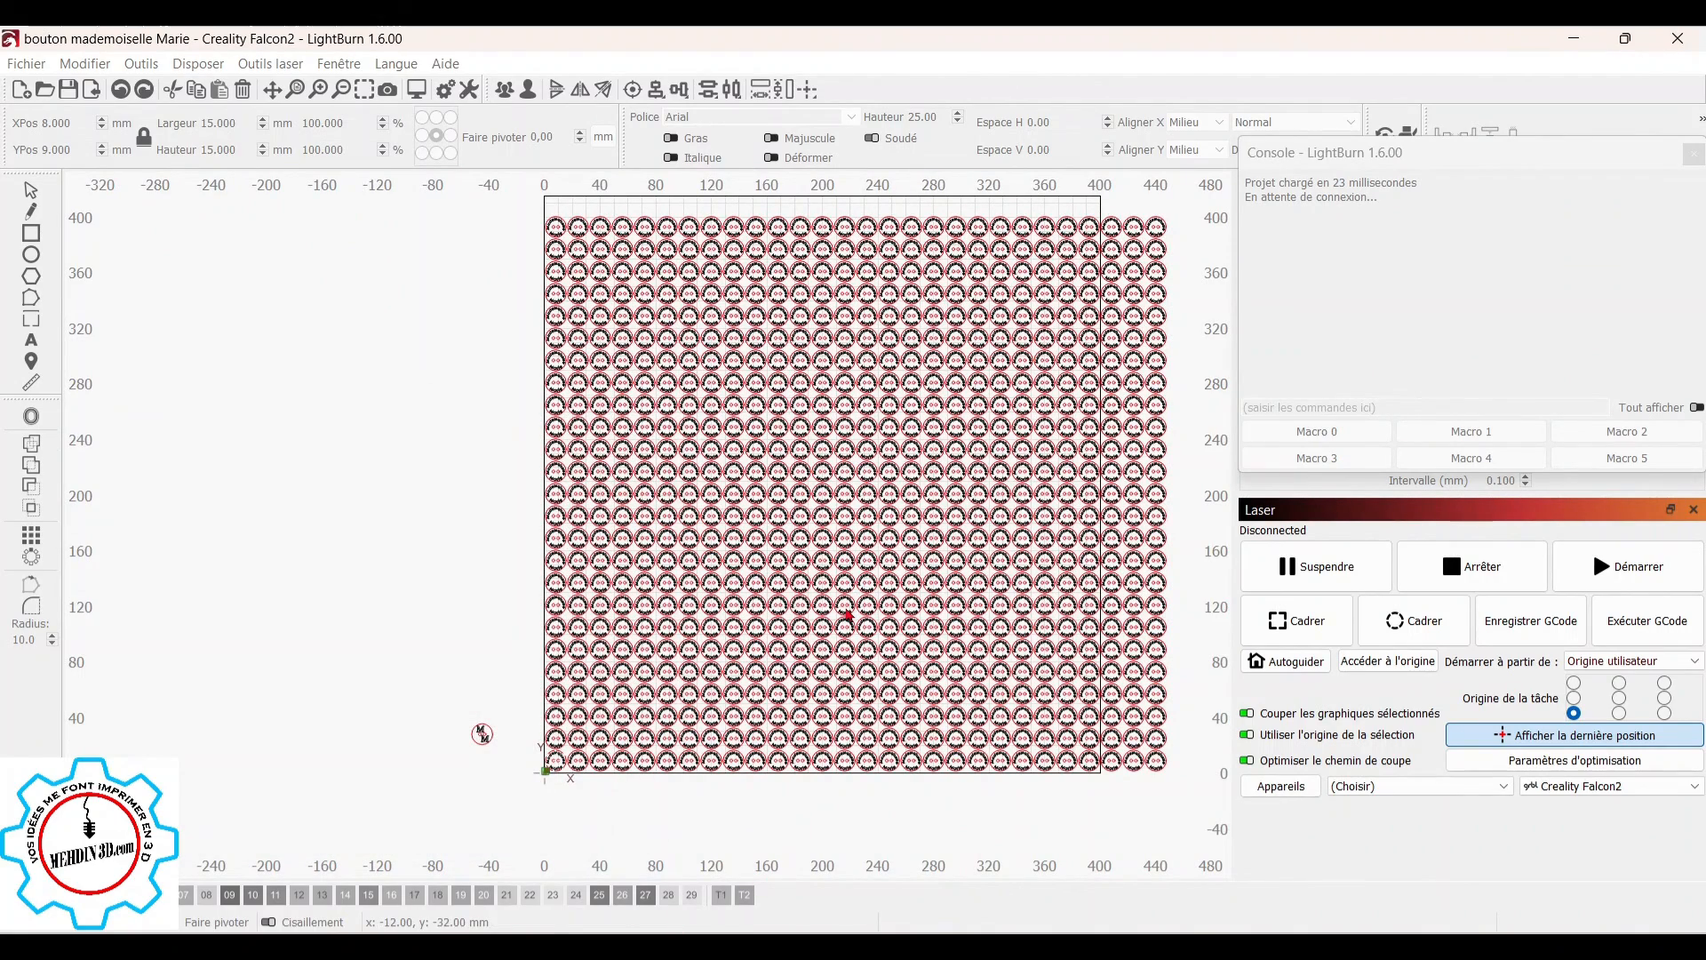
Step: Examine the created button grid up close and its extent against the work area's boundary
scroll(759, 377, "up", 12)
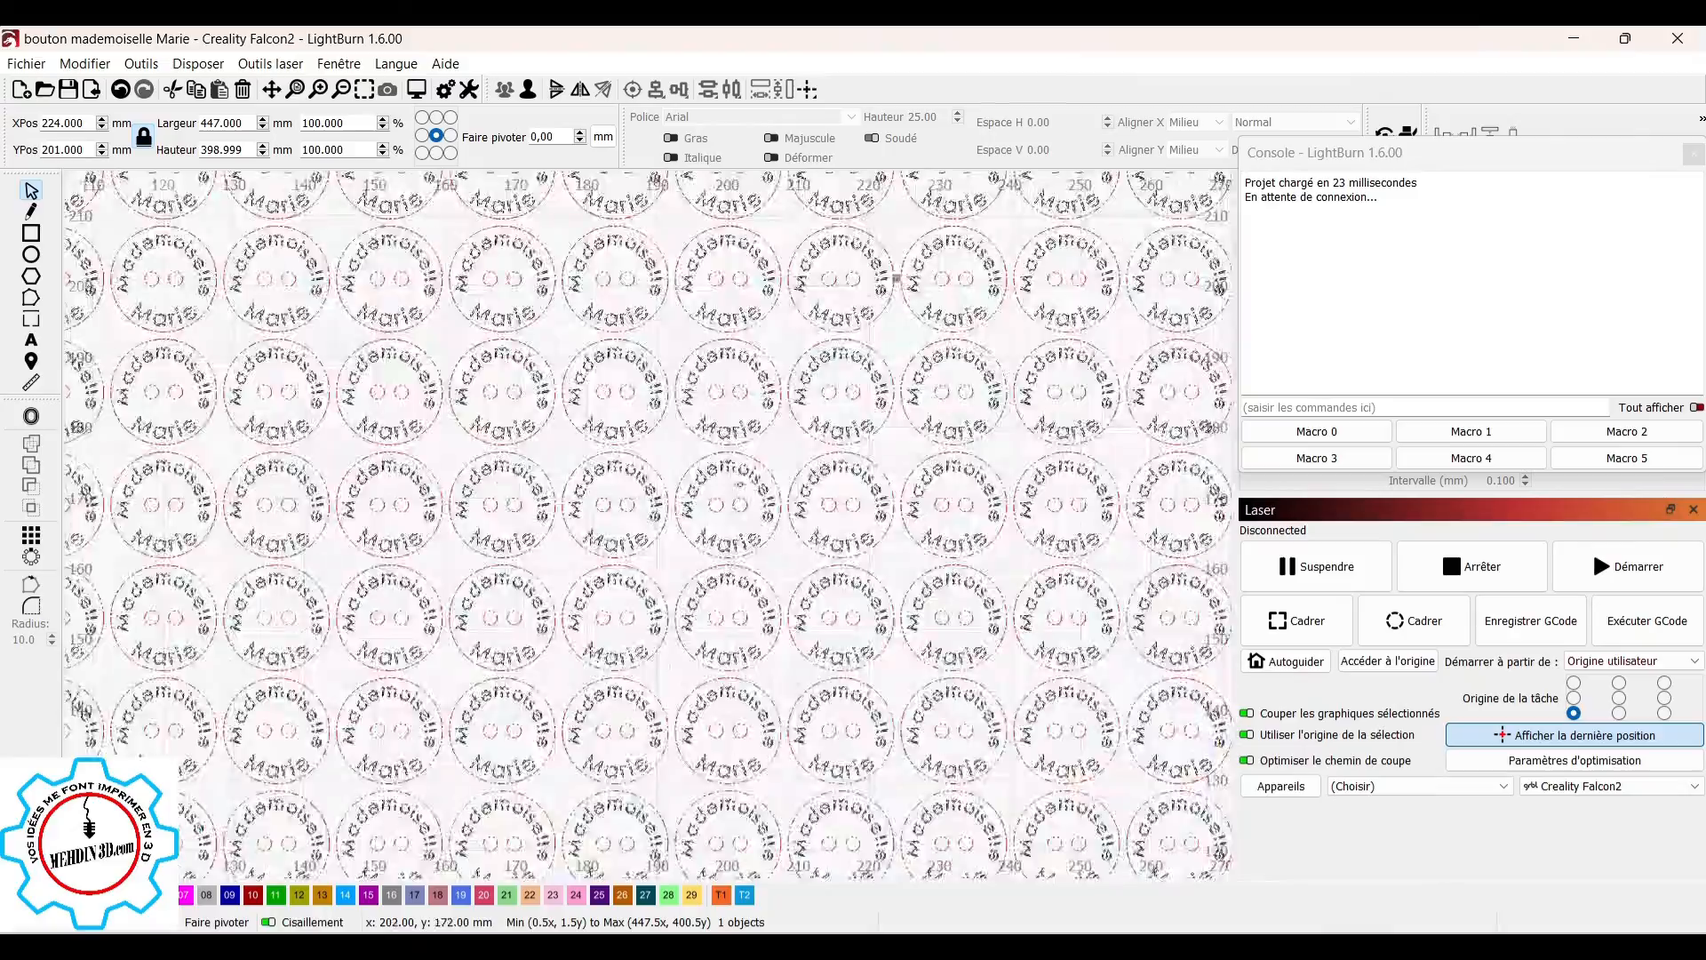
scroll(740, 484, "down", 7)
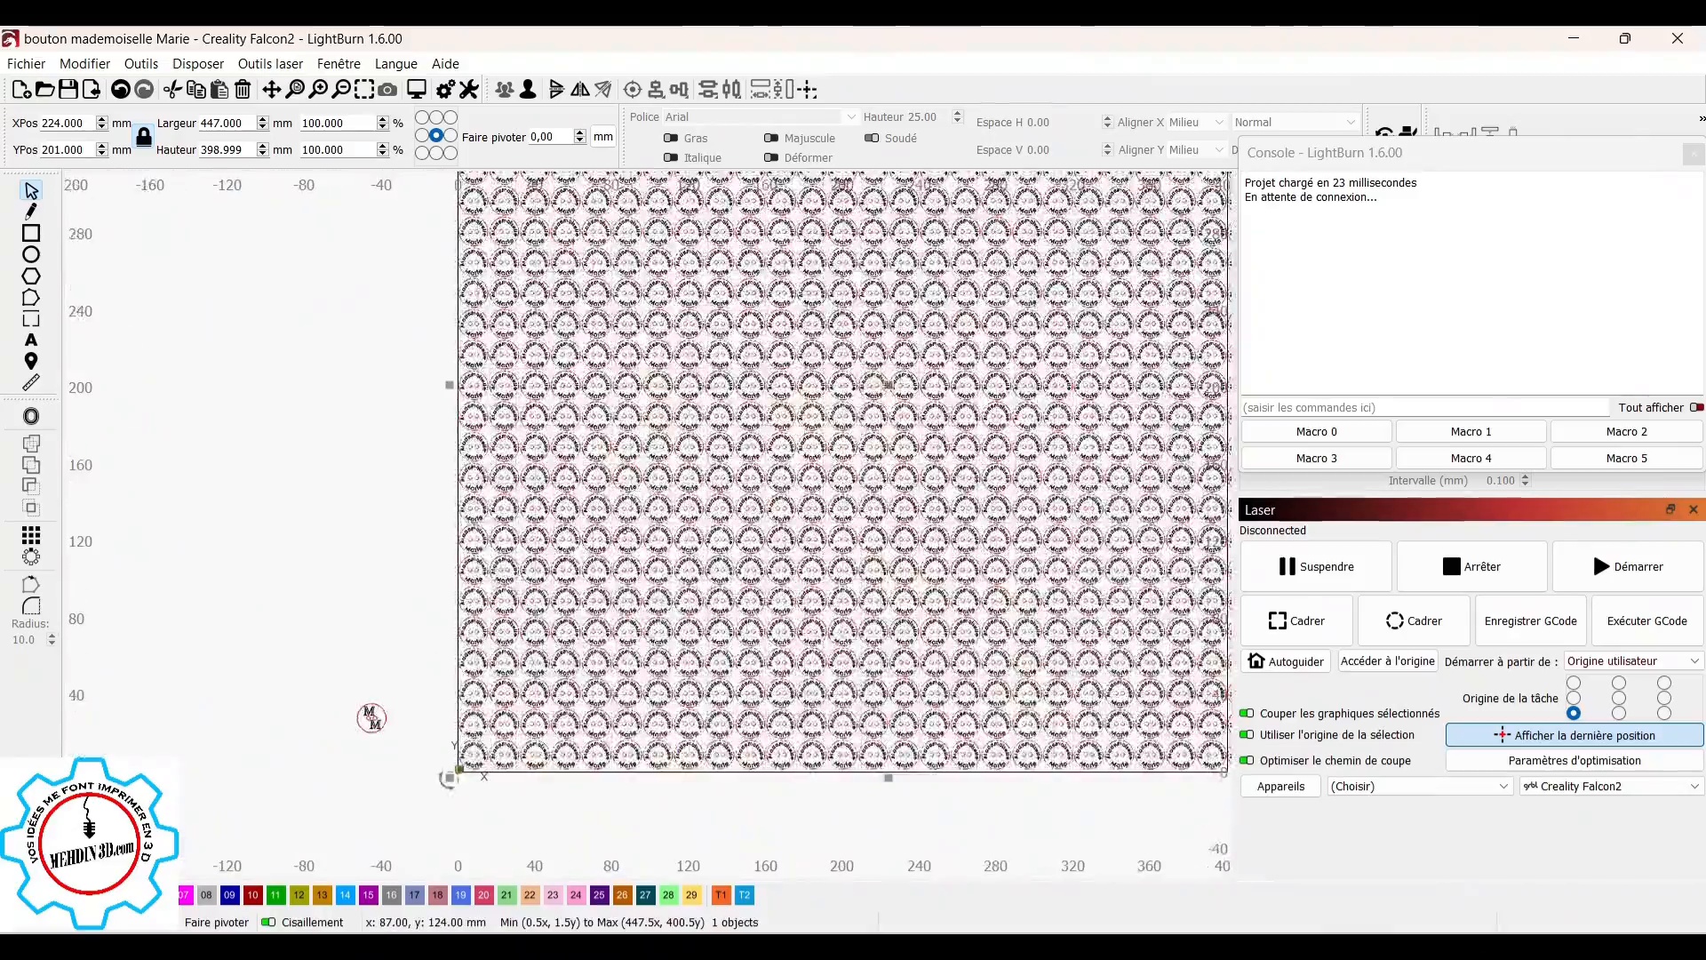
scroll(810, 483, "up", 4)
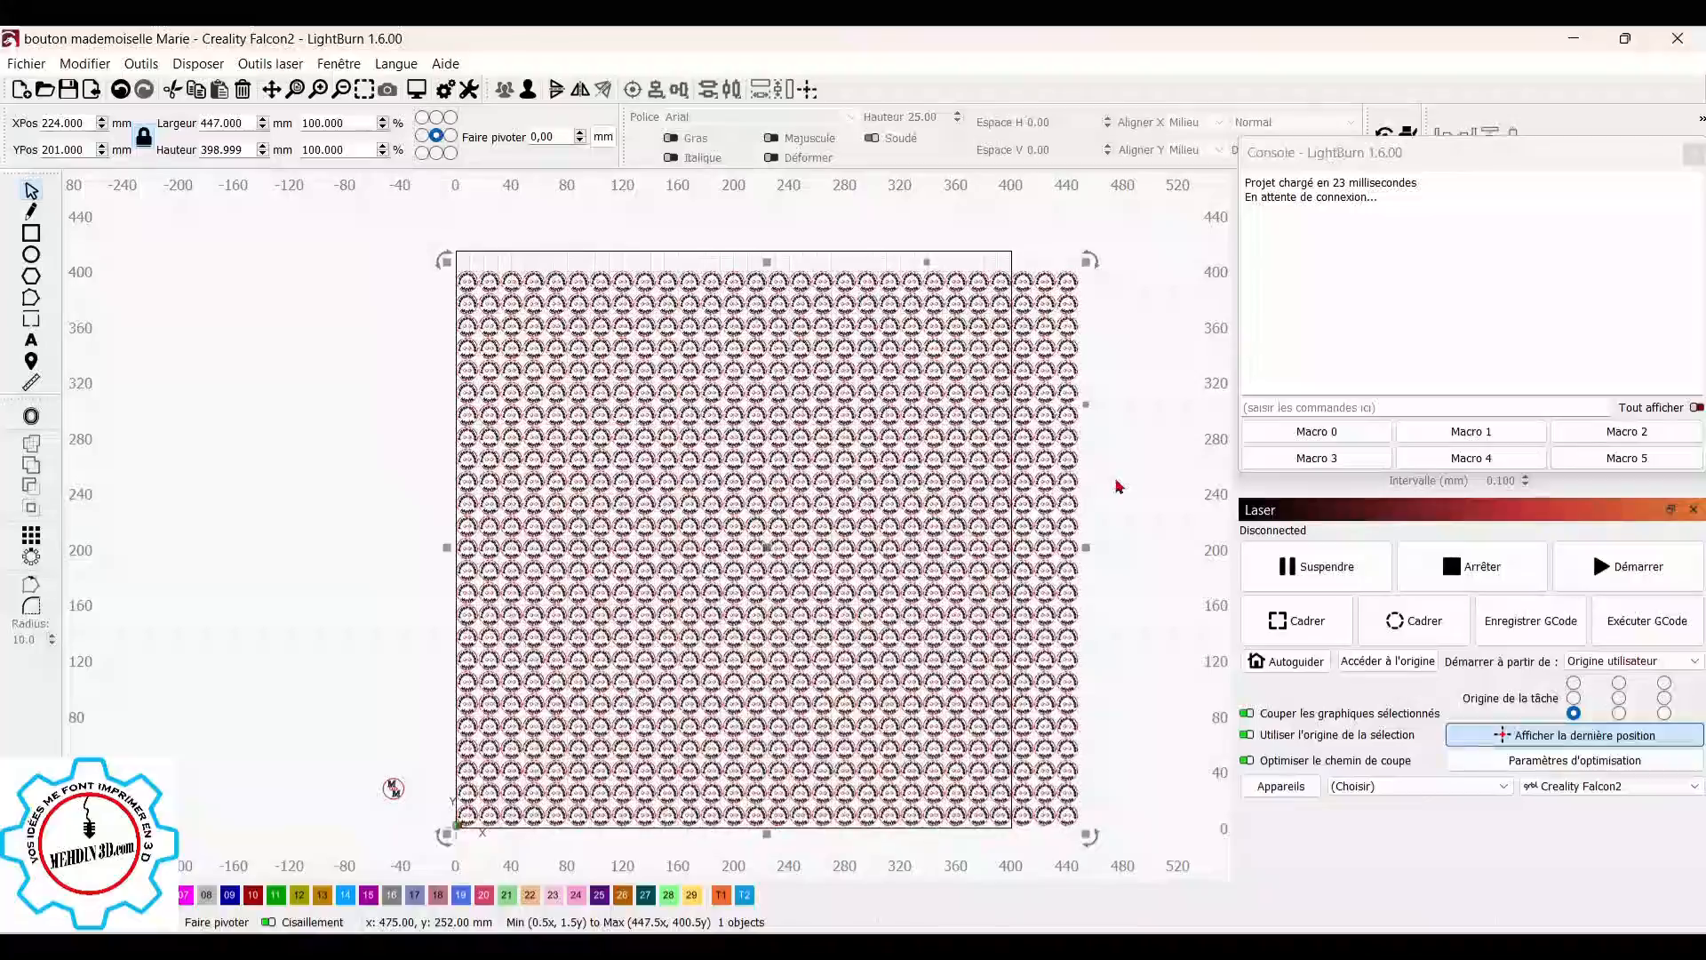
scroll(1110, 499, "up", 10)
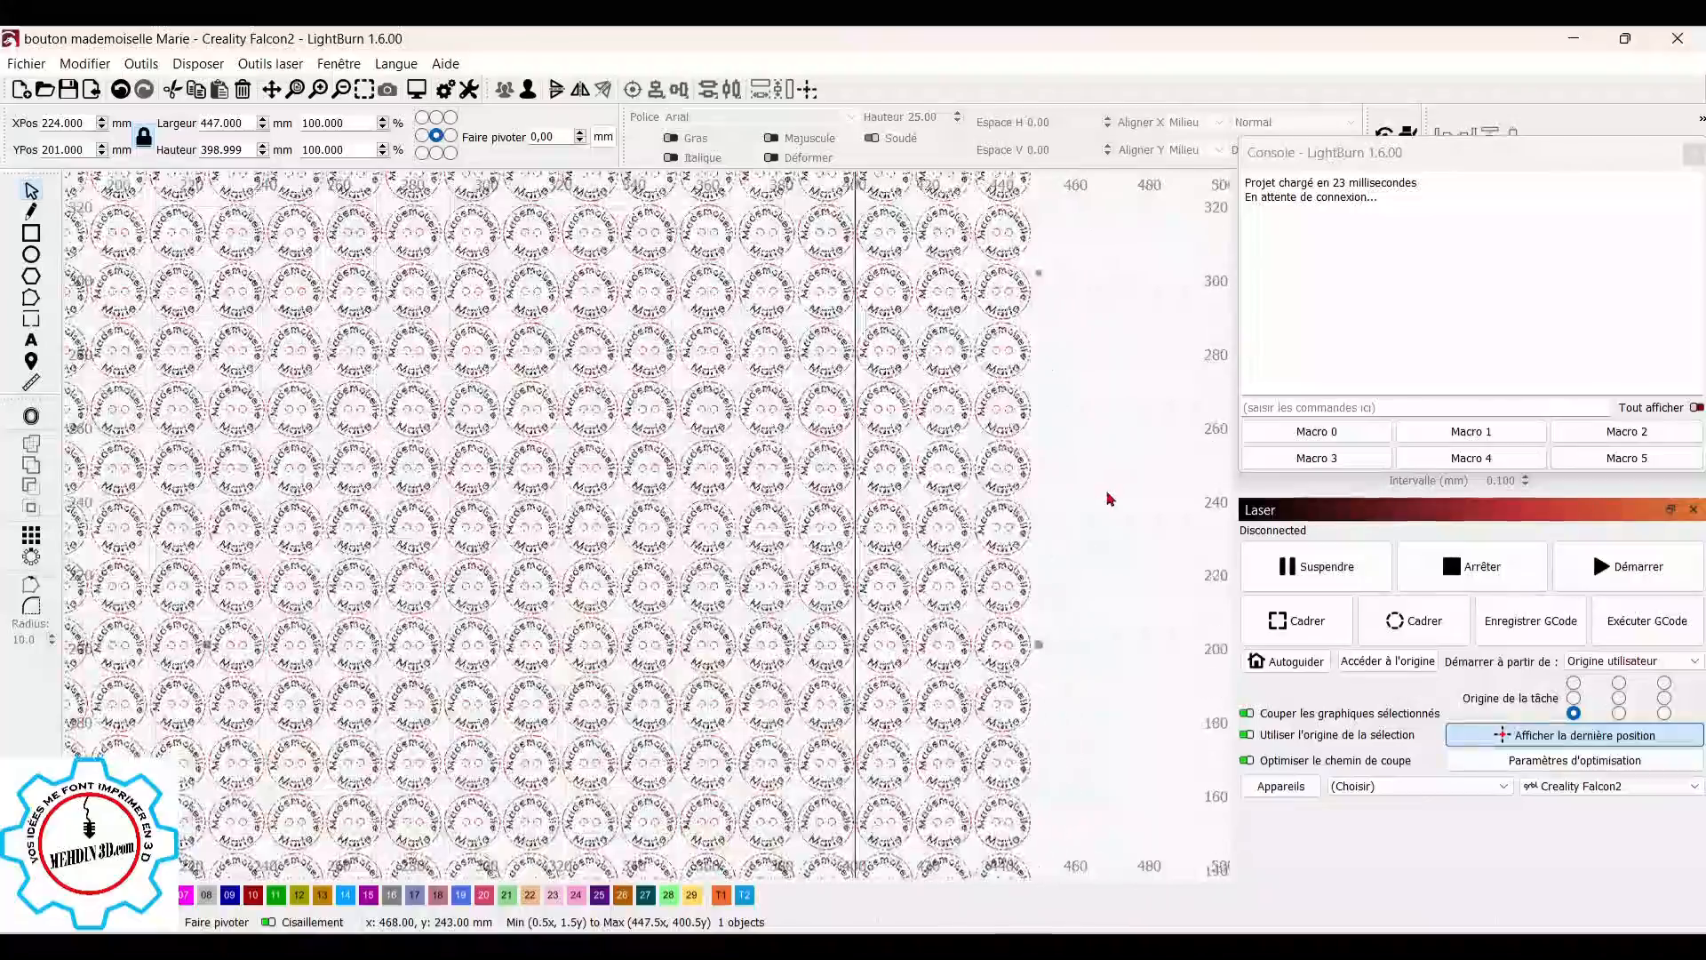
scroll(1109, 498, "down", 12)
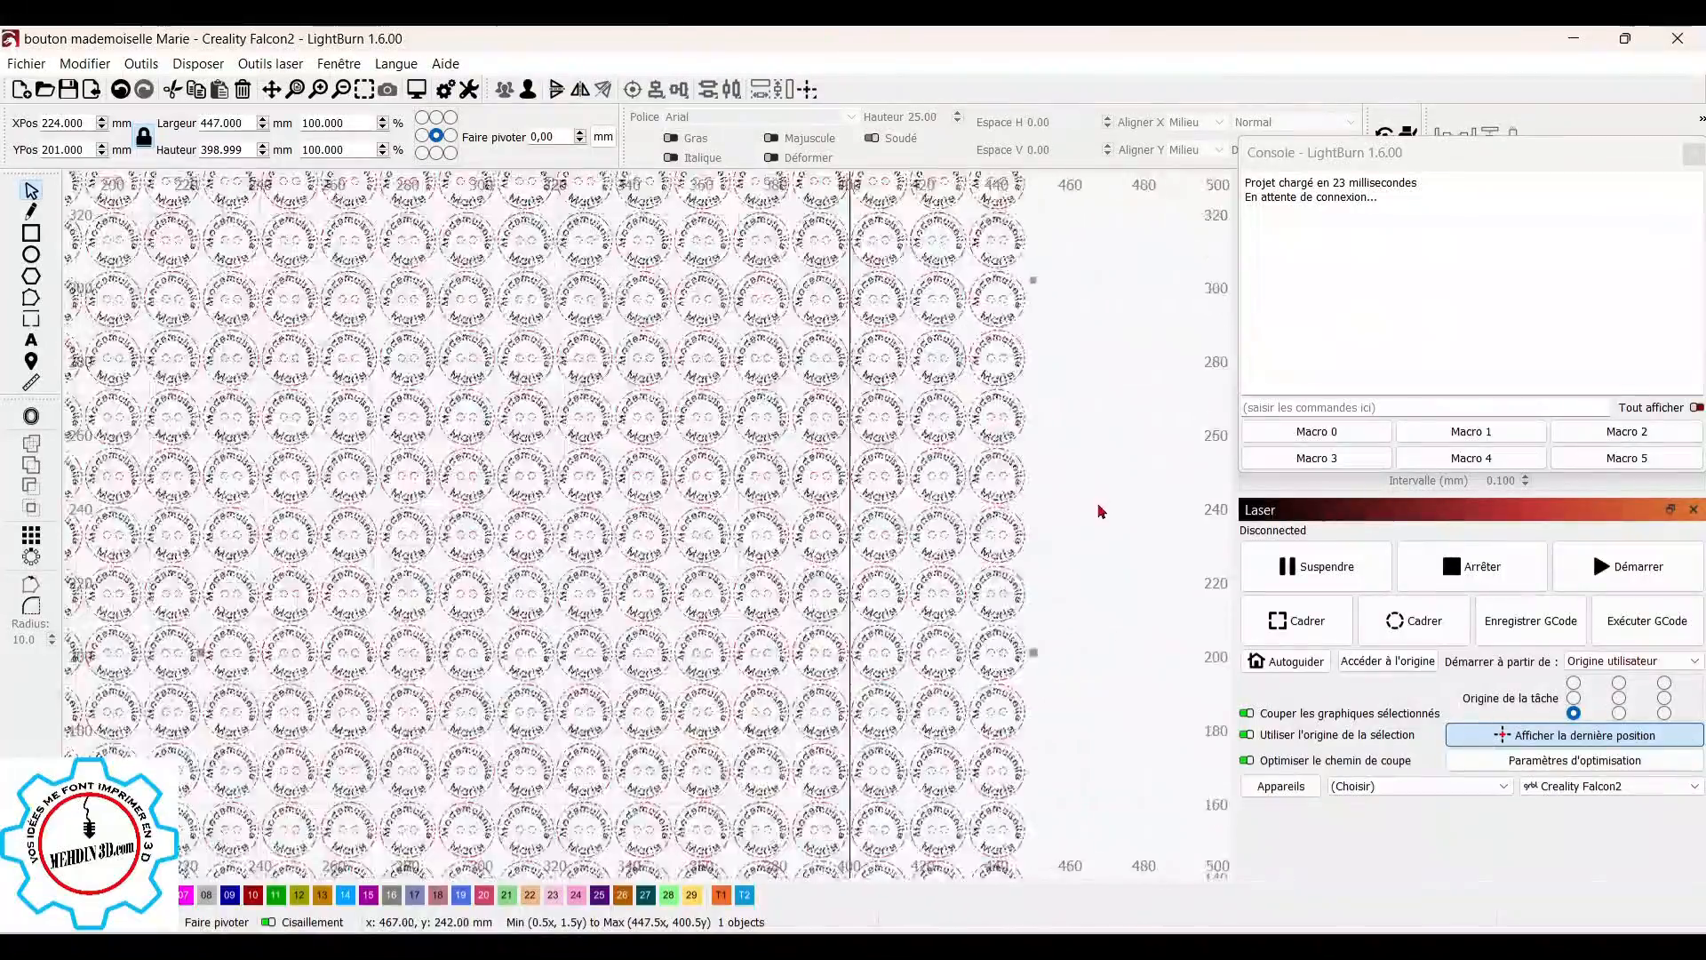